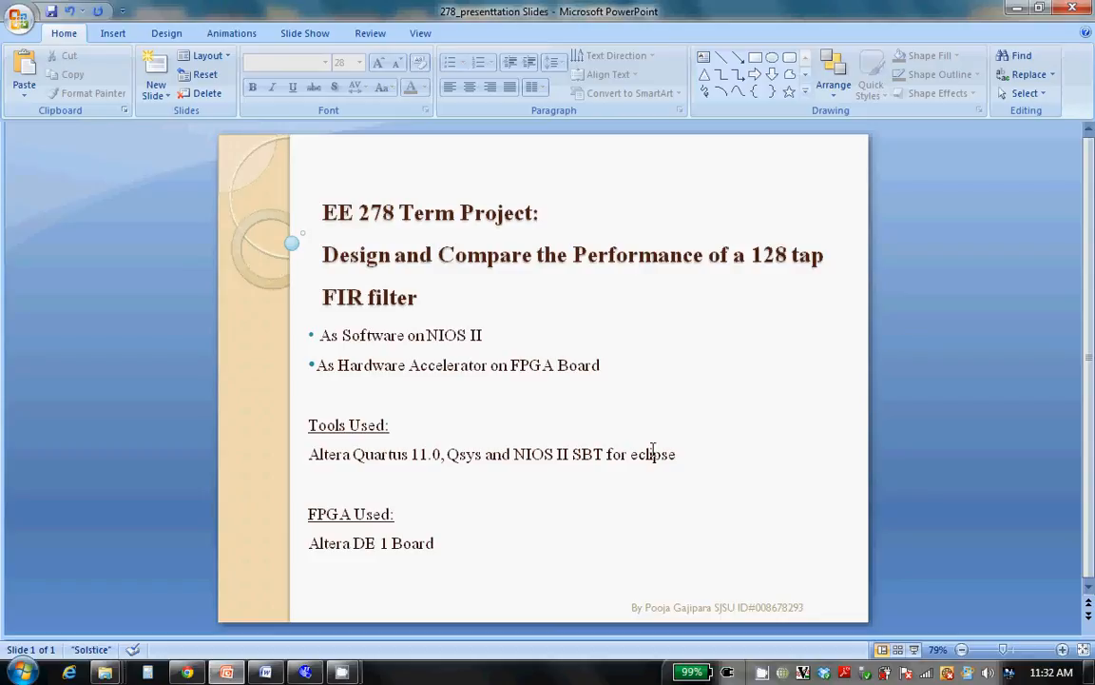
Switch to Quartus II and start a new project with the Desktop's Hardware_demo folder as its working directory
left_click(305, 672)
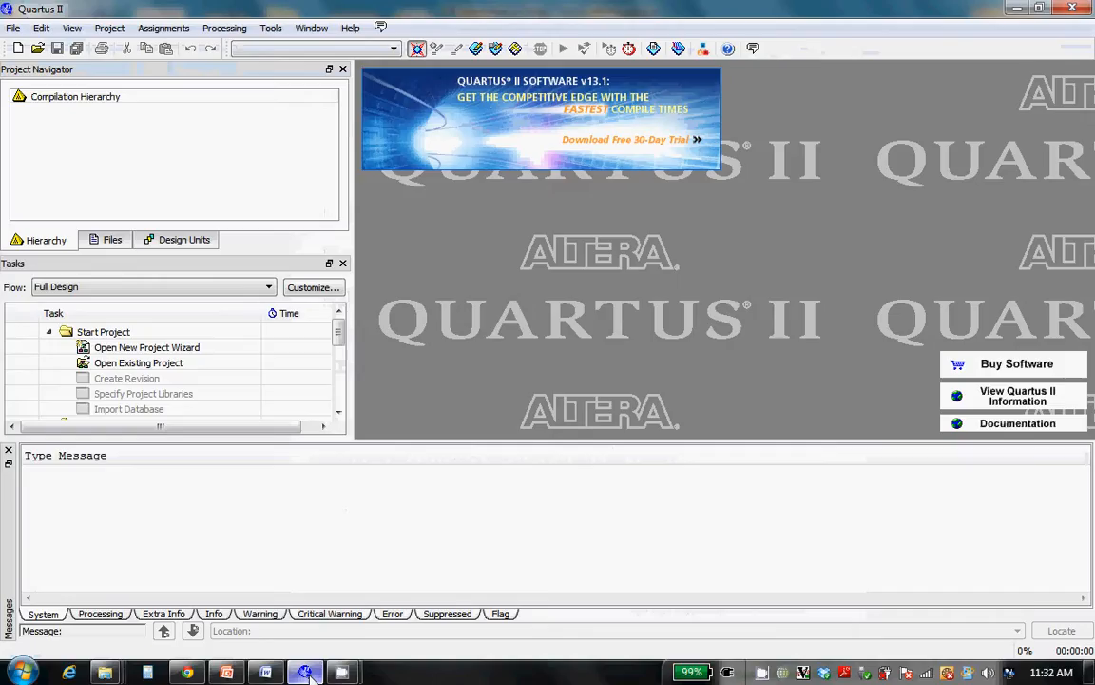
double_click(171, 349)
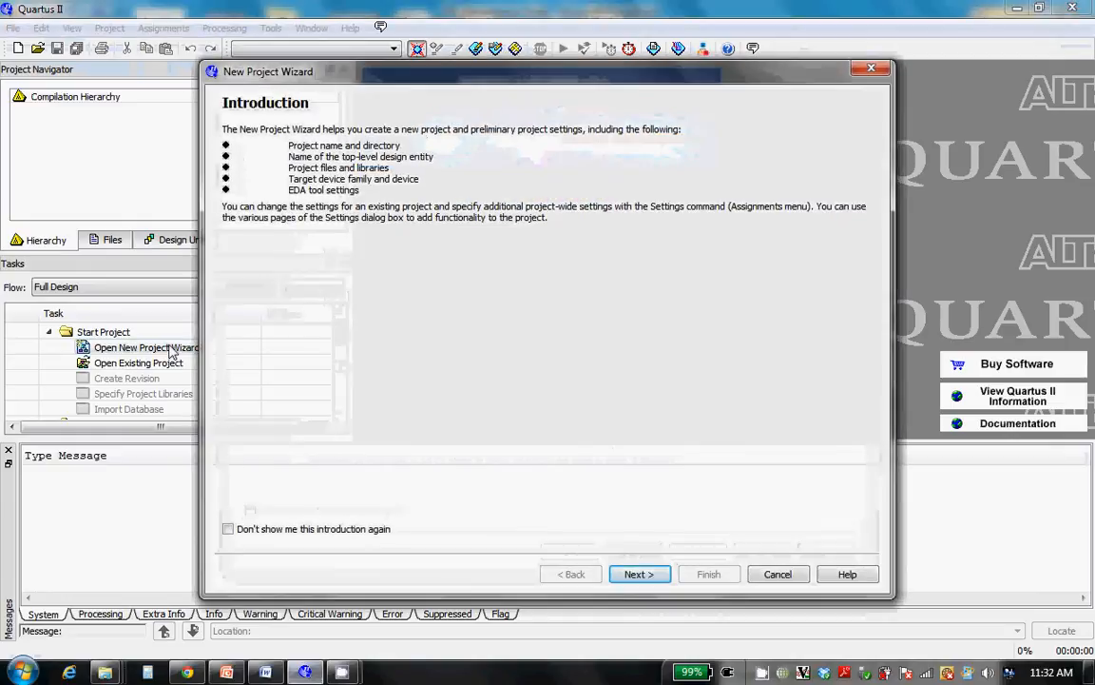
left_click(635, 574)
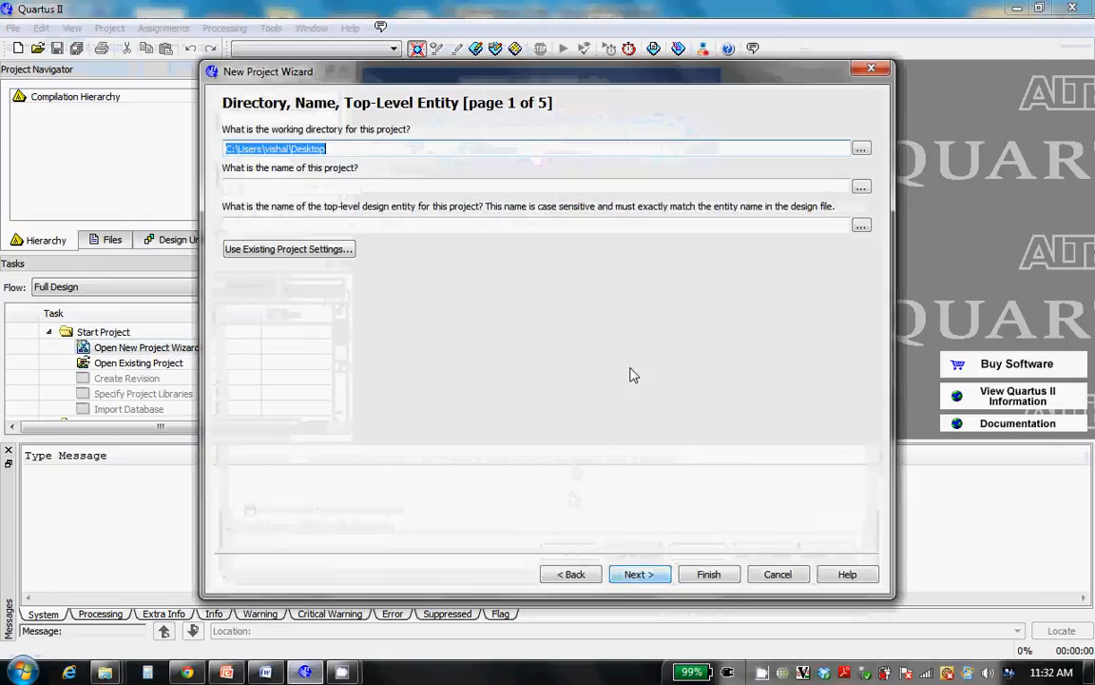
left_click(861, 149)
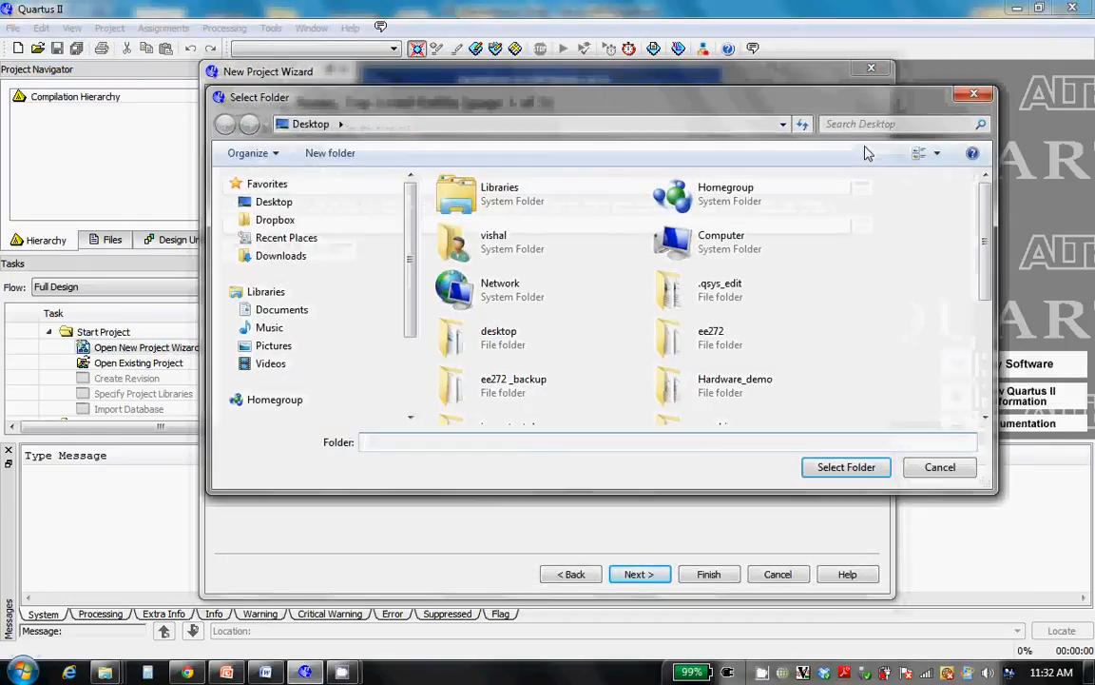
left_click(718, 385)
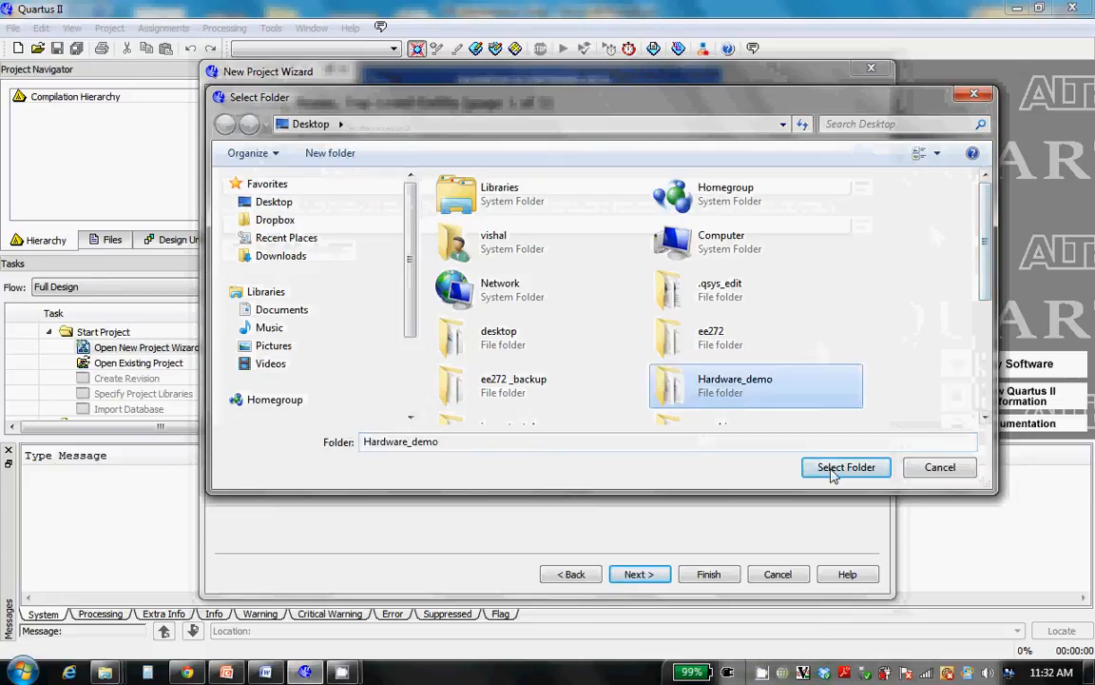
left_click(846, 467)
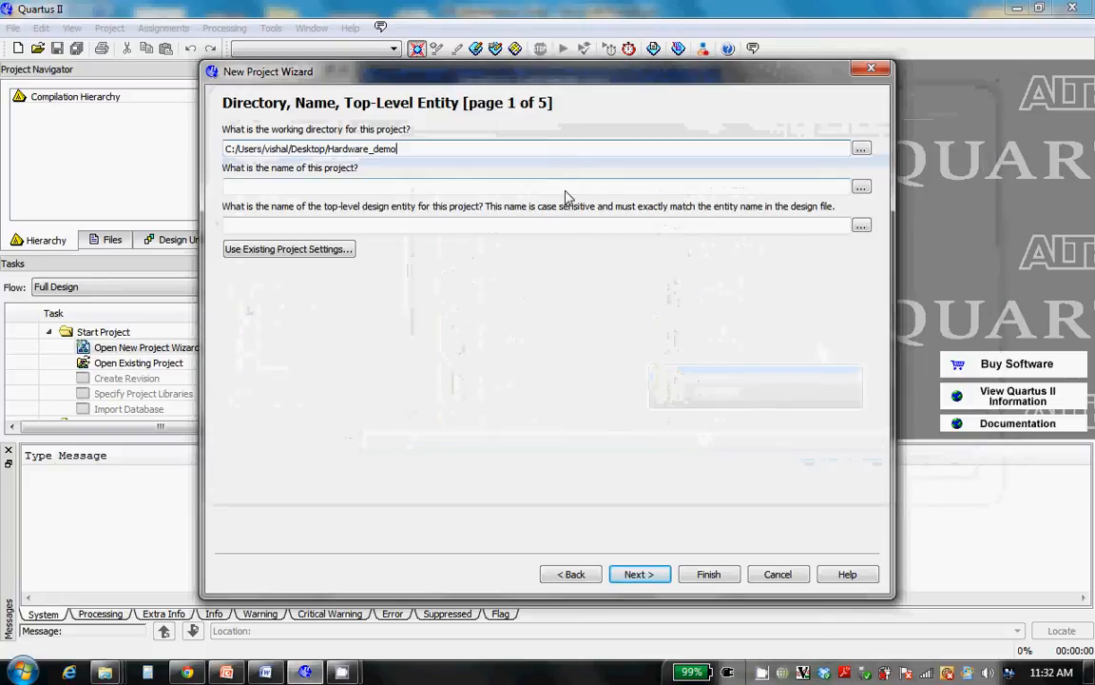
Name the project fir_hard and set its top-level design entity to fir_hard_qsys
left_click(525, 187)
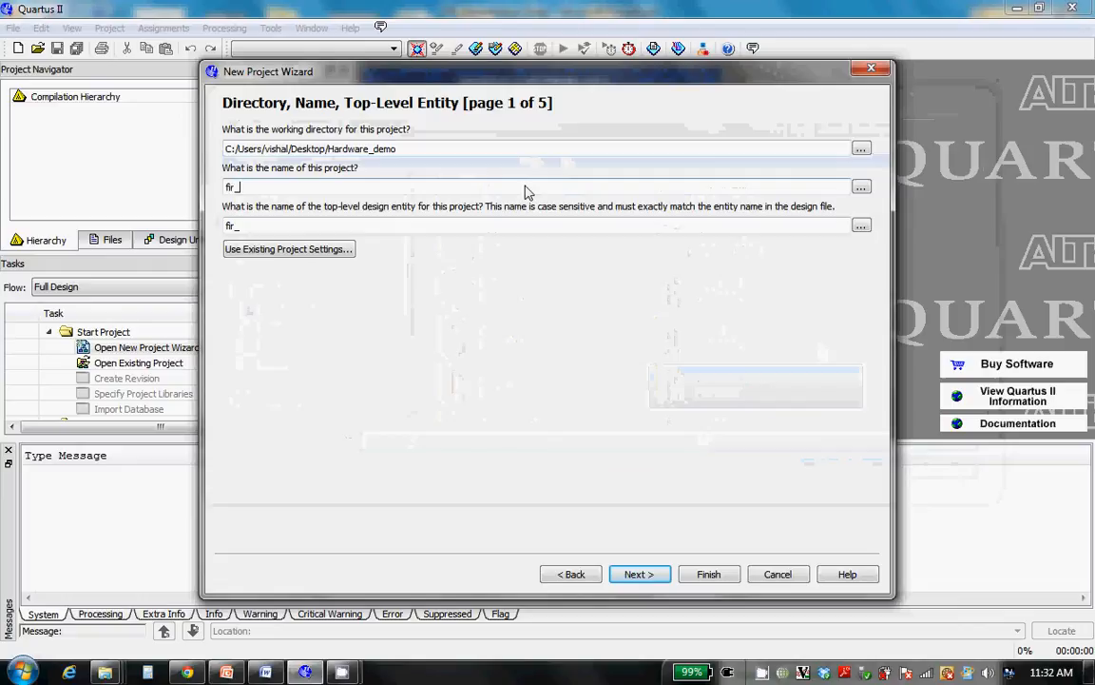
type("fir_hard")
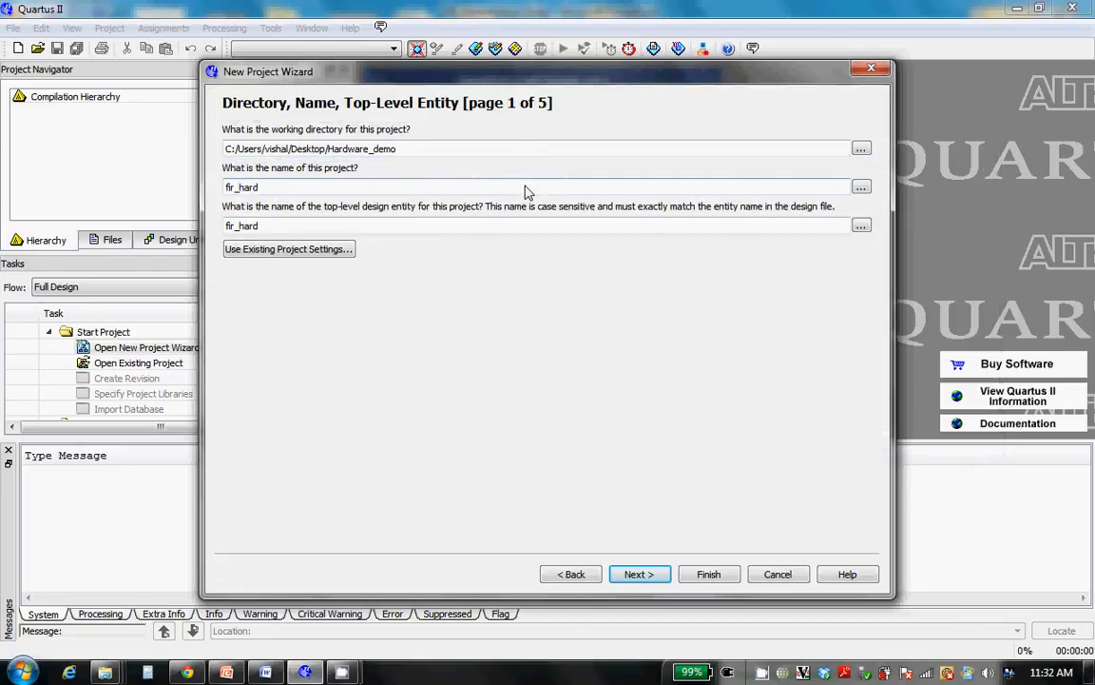
left_click(470, 228)
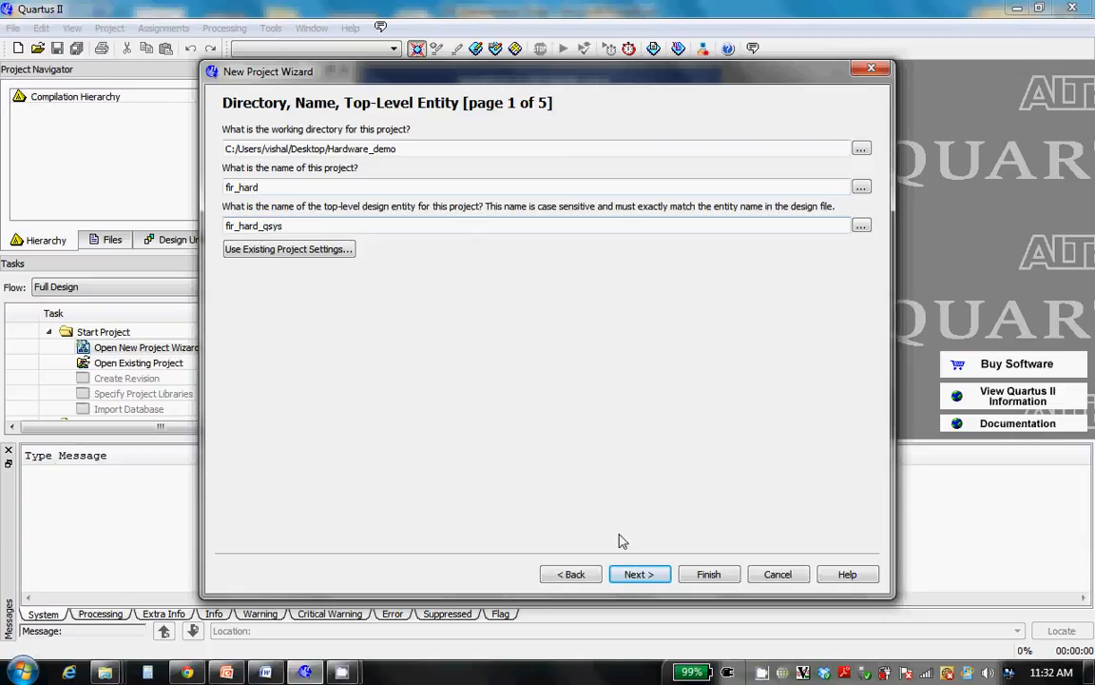
left_click(639, 575)
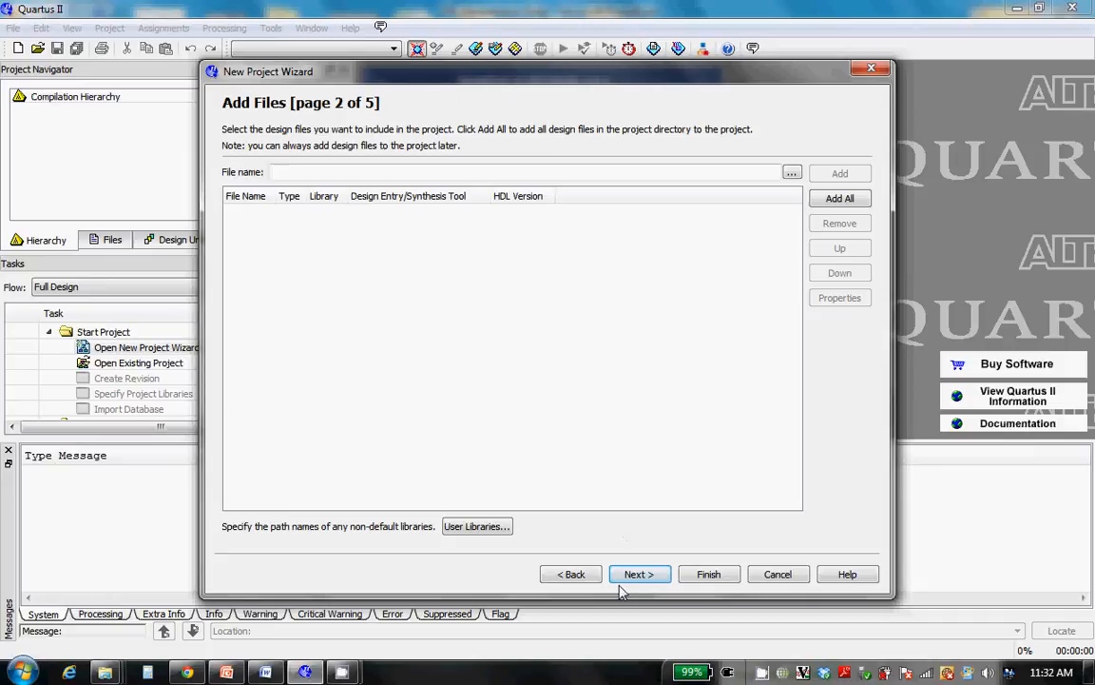
Add no design files, set the device family to Cyclone II and choose to target a specific available device
left_click(640, 576)
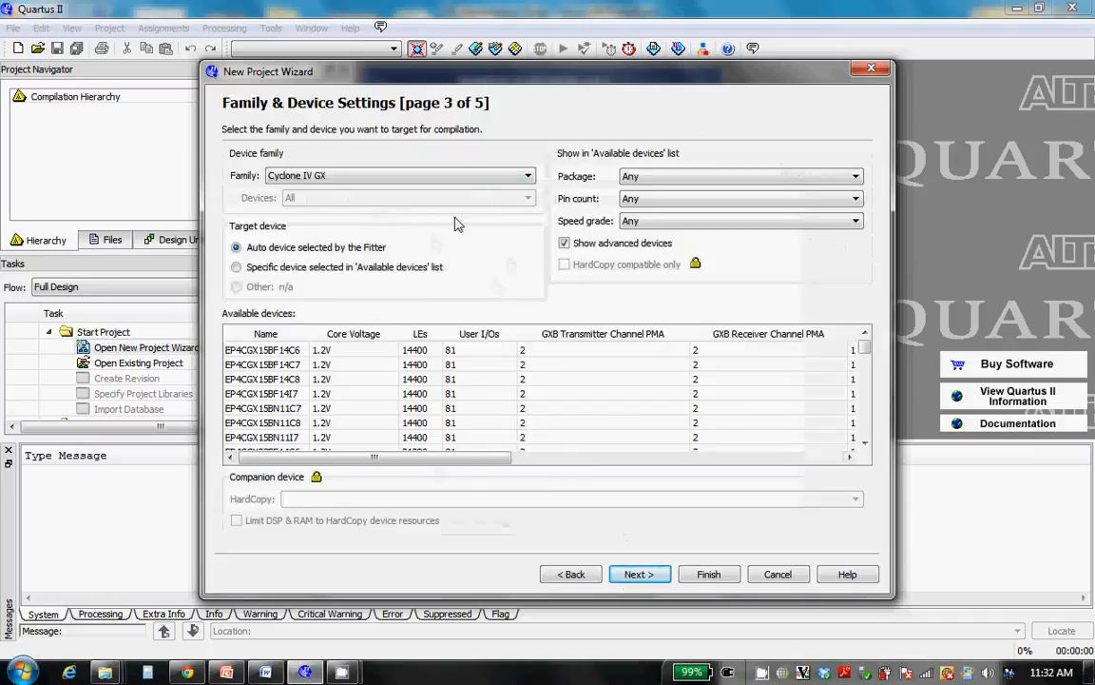
left_click(503, 177)
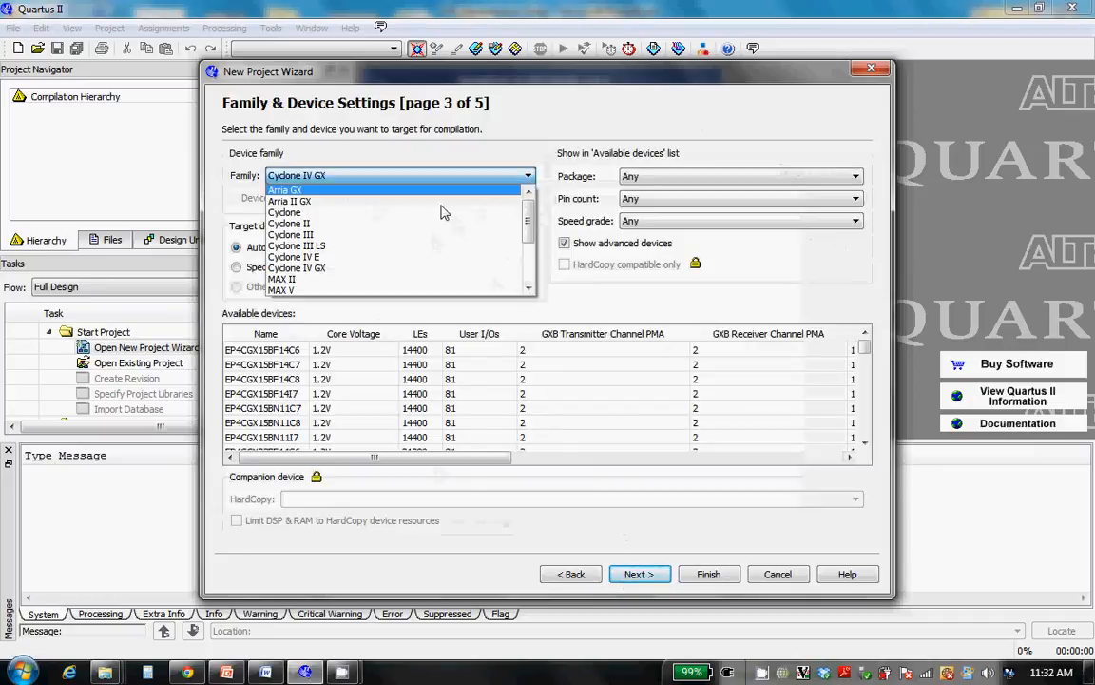
left_click(414, 224)
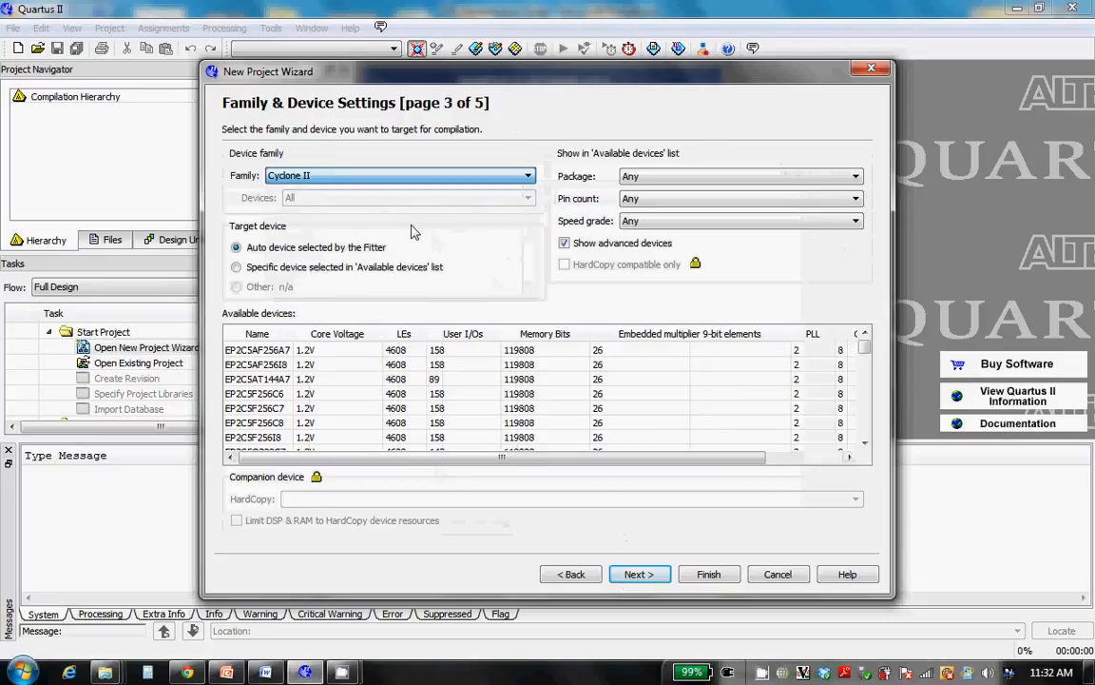
left_click(236, 269)
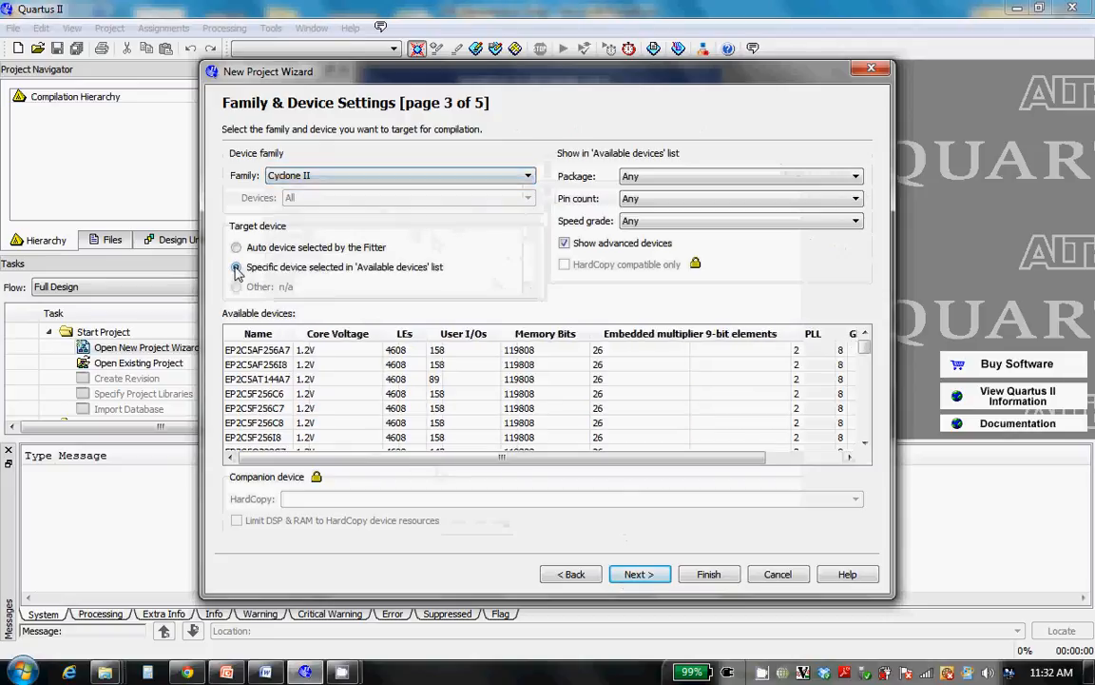
Filter the available devices to a pin count of 484 and select EP2C20F484C7 as the target device
left_click(820, 200)
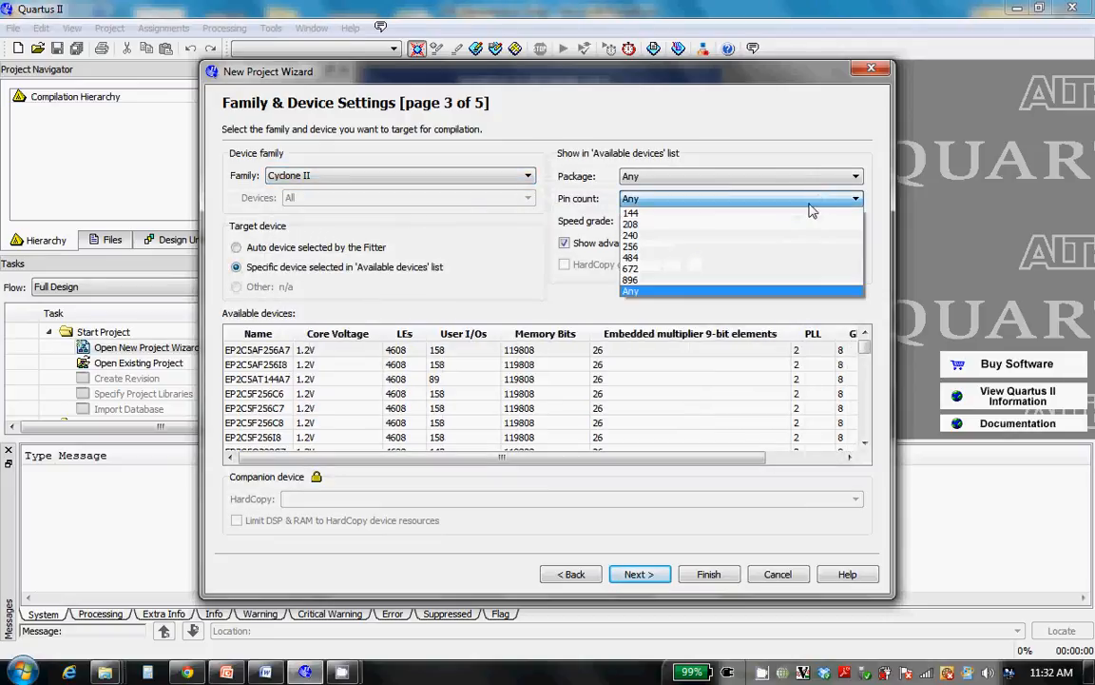
left_click(775, 259)
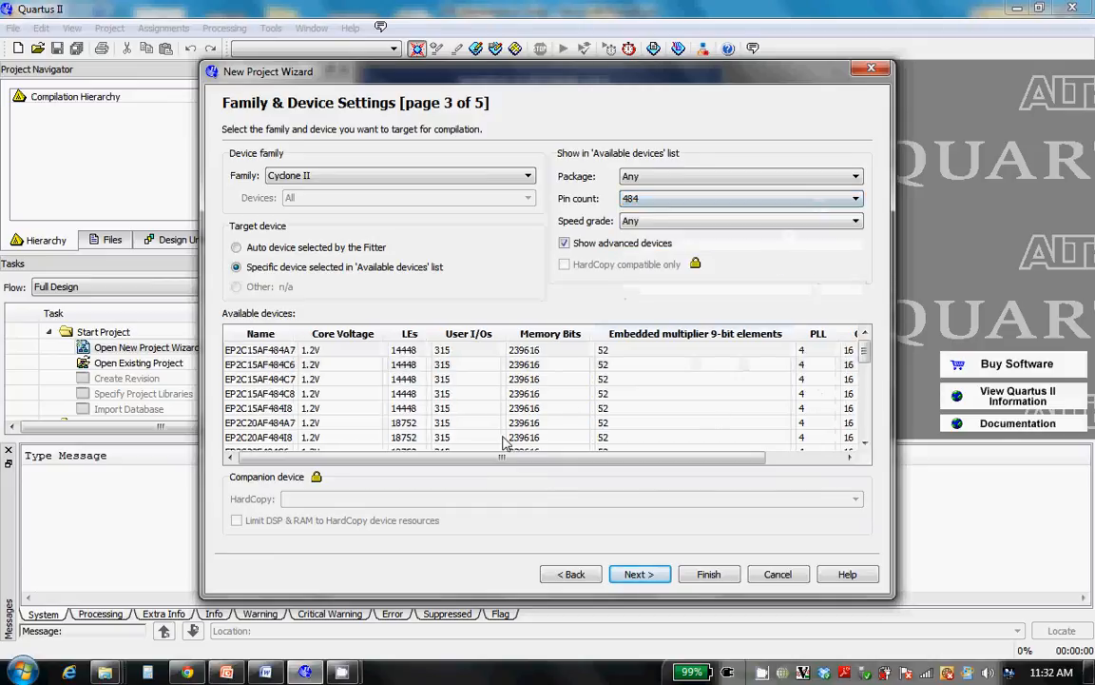
left_click(851, 364)
scroll(865, 361, "down", 2)
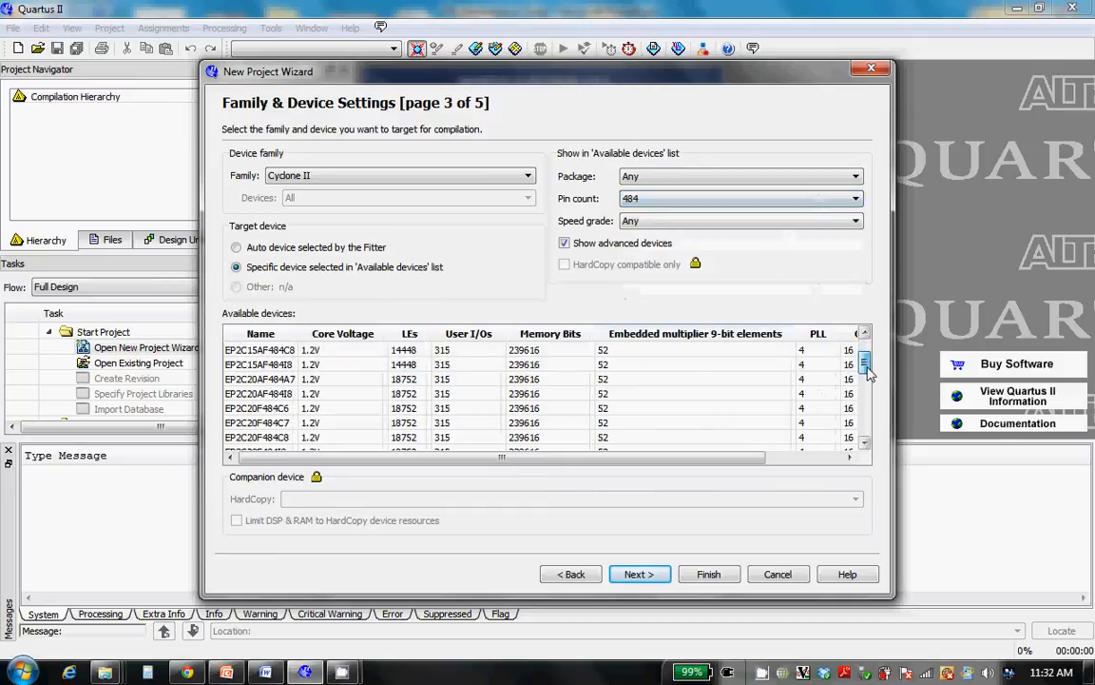
left_click(281, 410)
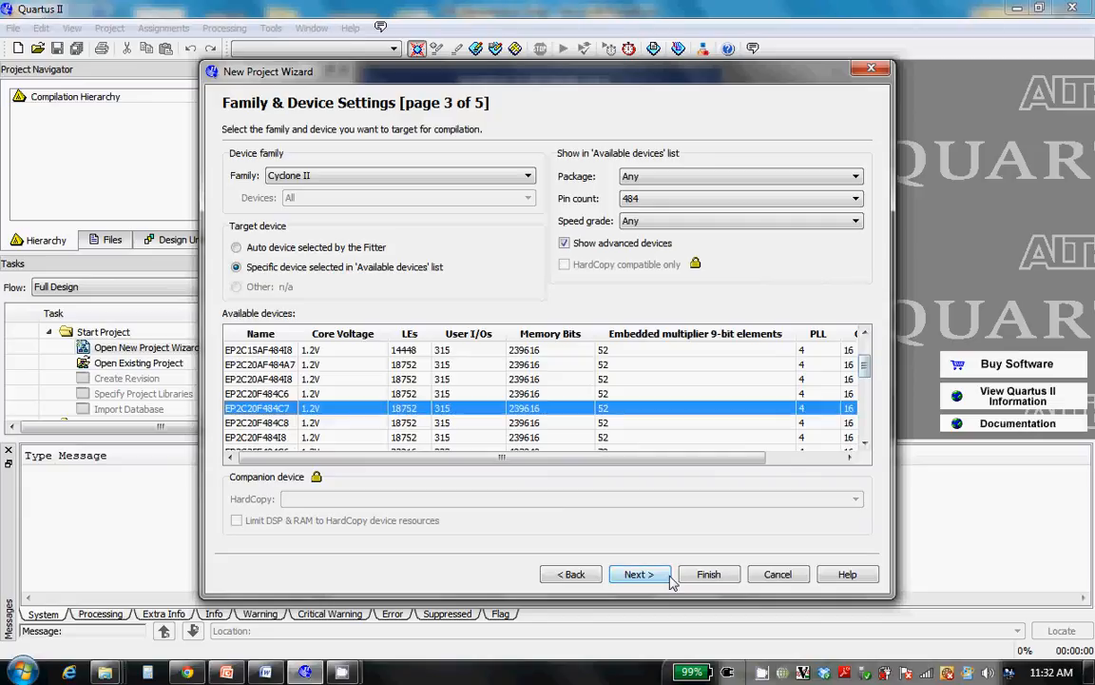
left_click(639, 574)
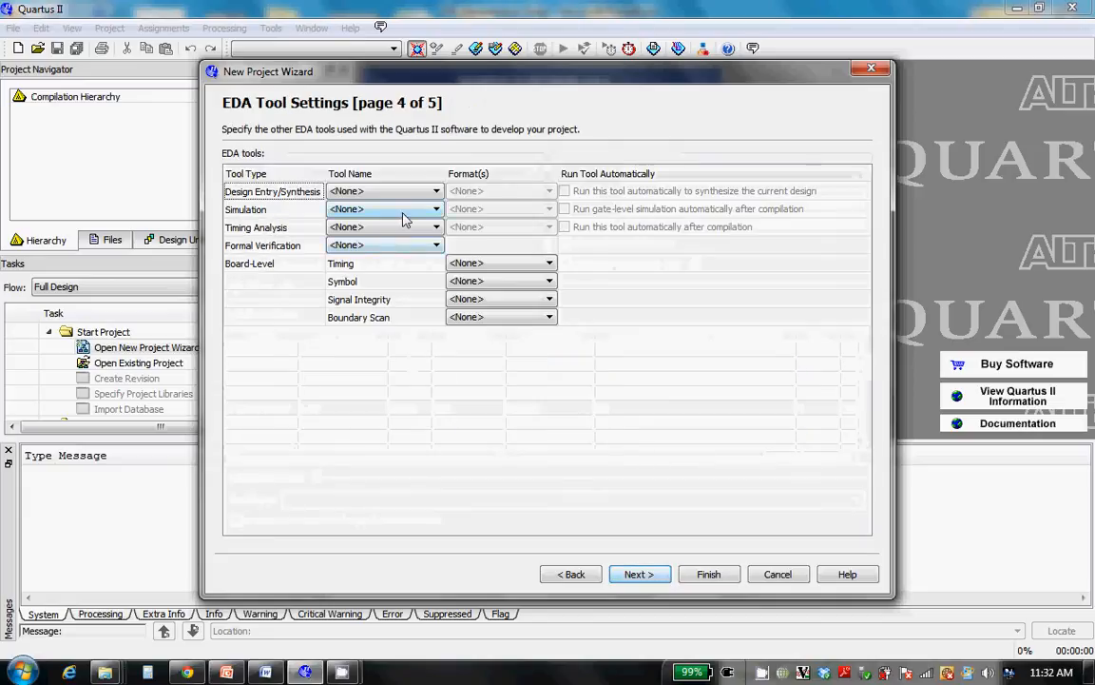
Set the simulation tool to ModelSim-Altera with Verilog HDL format and finish creating the project
left_click(402, 219)
left_click(387, 276)
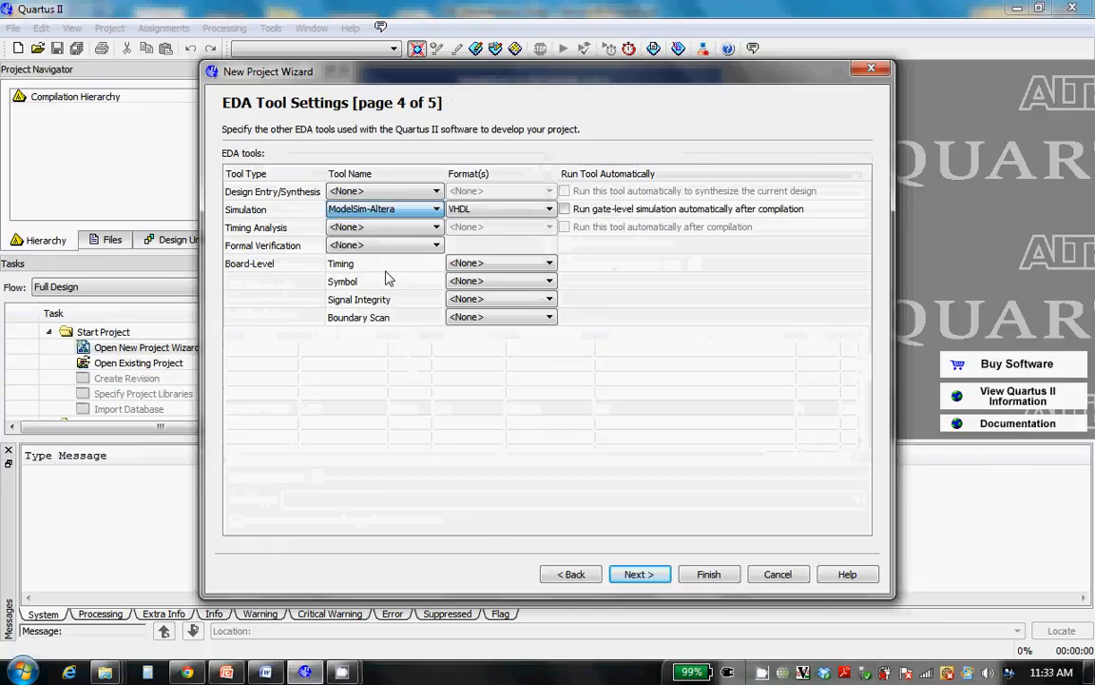
left_click(526, 209)
left_click(526, 209)
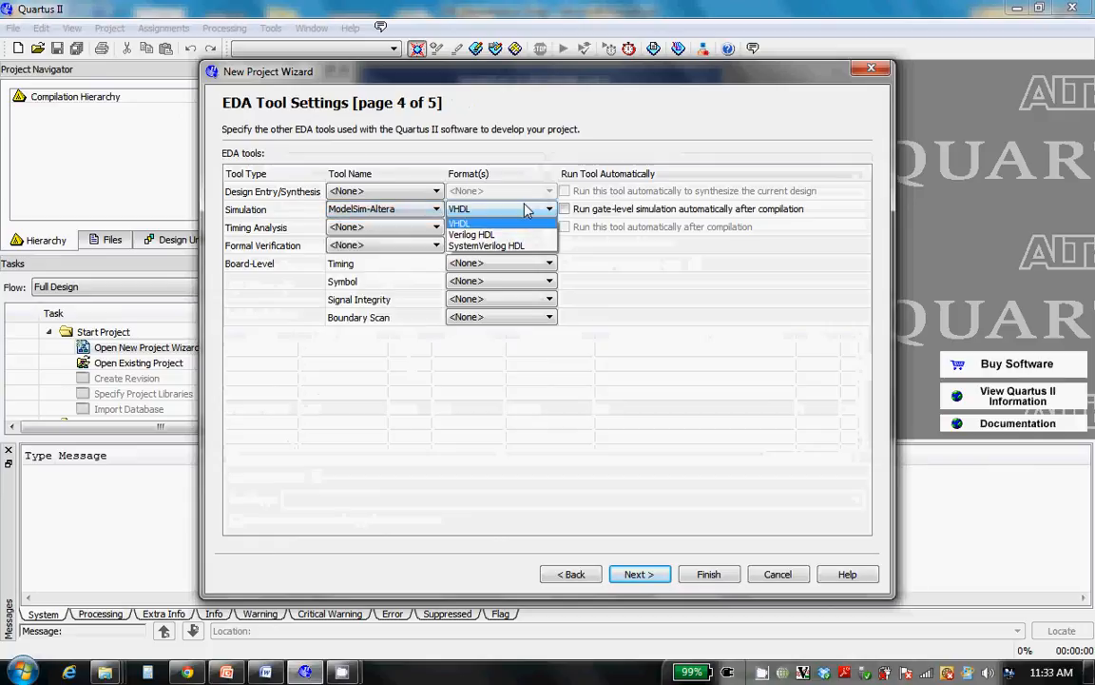
left_click(485, 236)
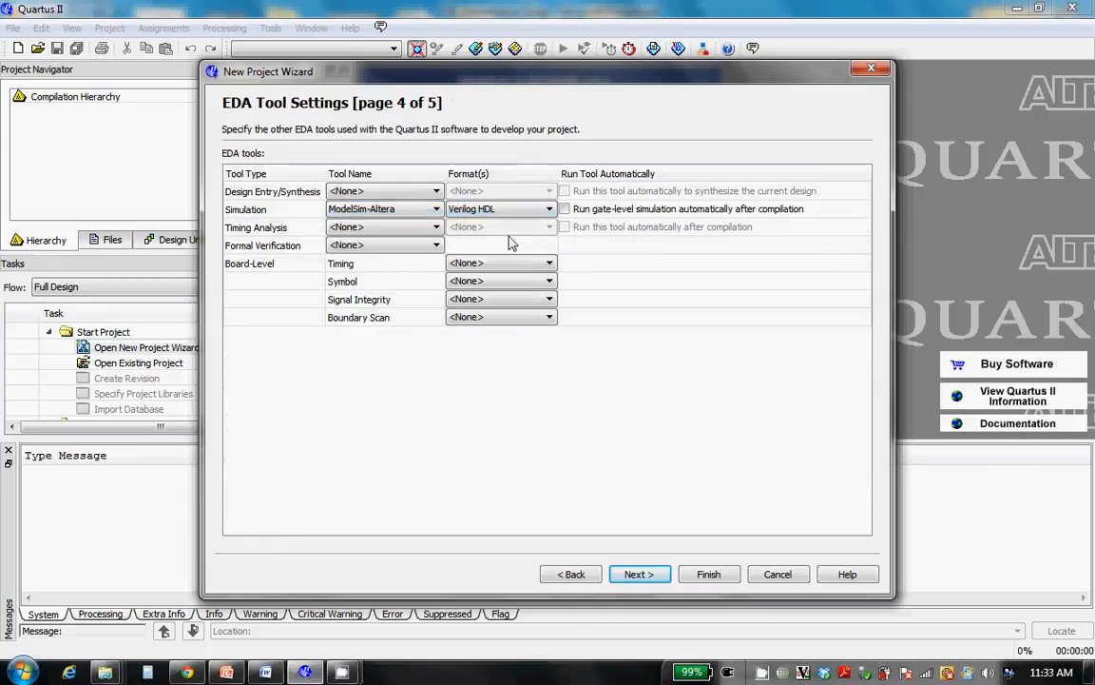
left_click(628, 574)
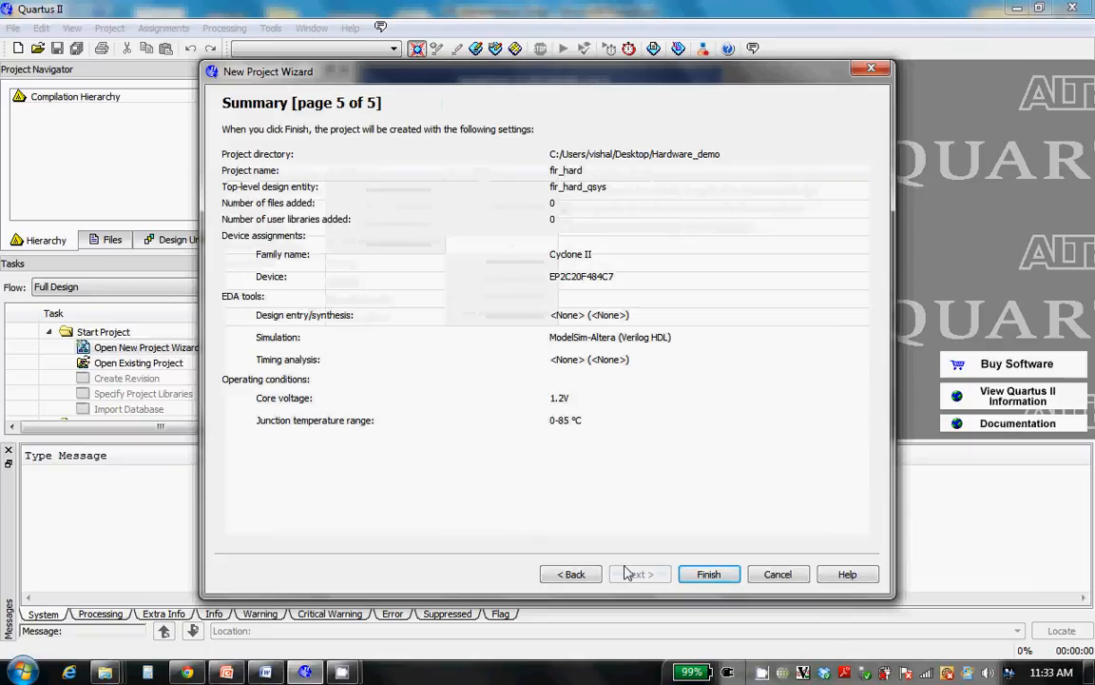
left_click(709, 573)
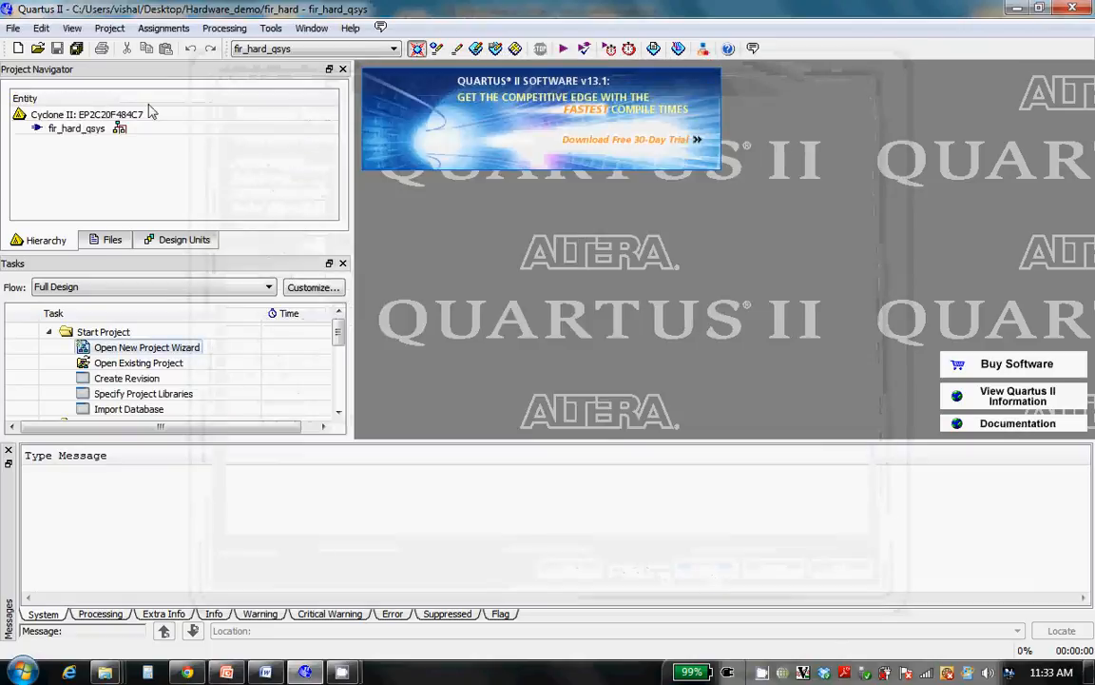
Launch the Qsys system integration tool and maximize its window
left_click(271, 28)
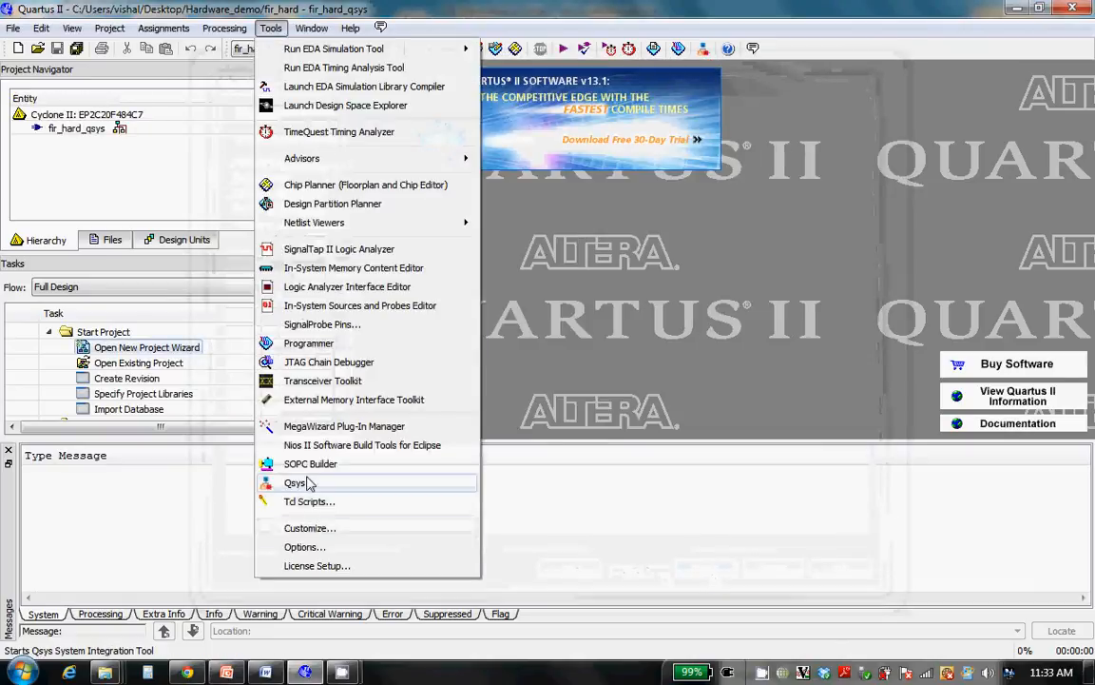
left_click(297, 483)
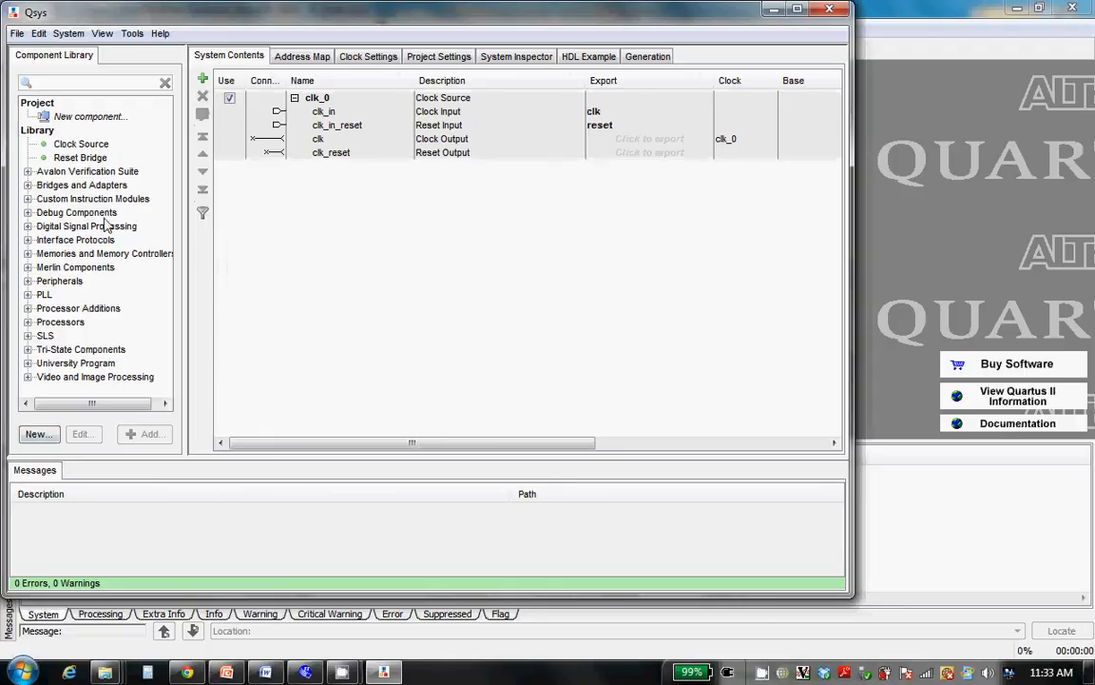
left_click(797, 12)
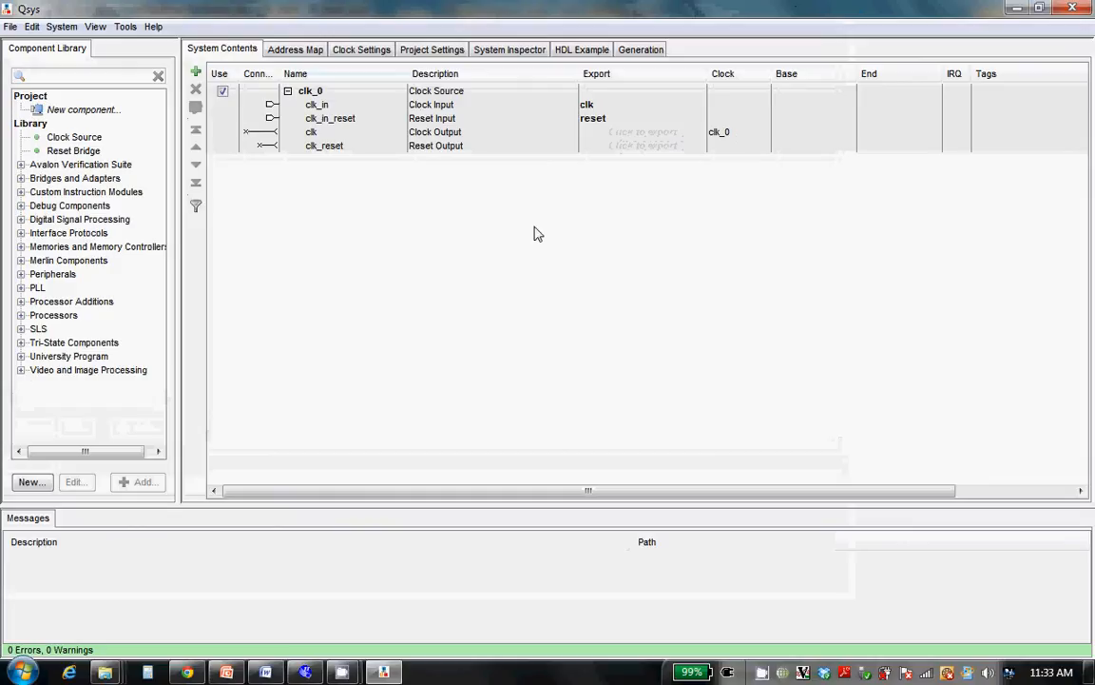
Start a new custom component from the component library and move the Component Editor clear of the screen corner
left_click(91, 112)
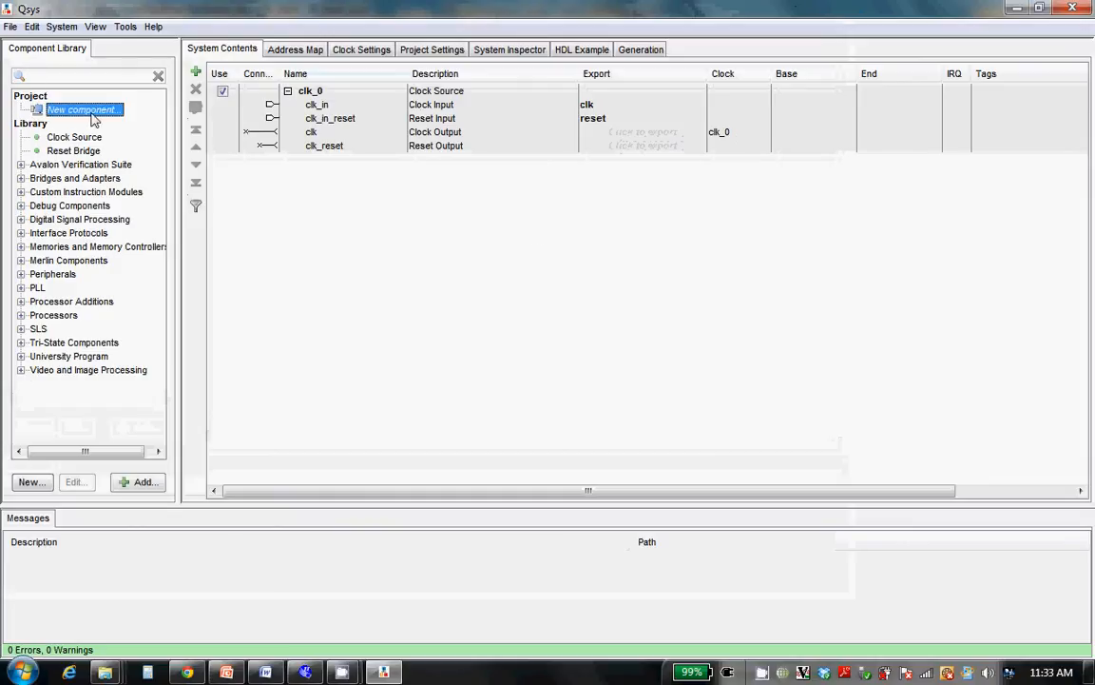
double_click(92, 115)
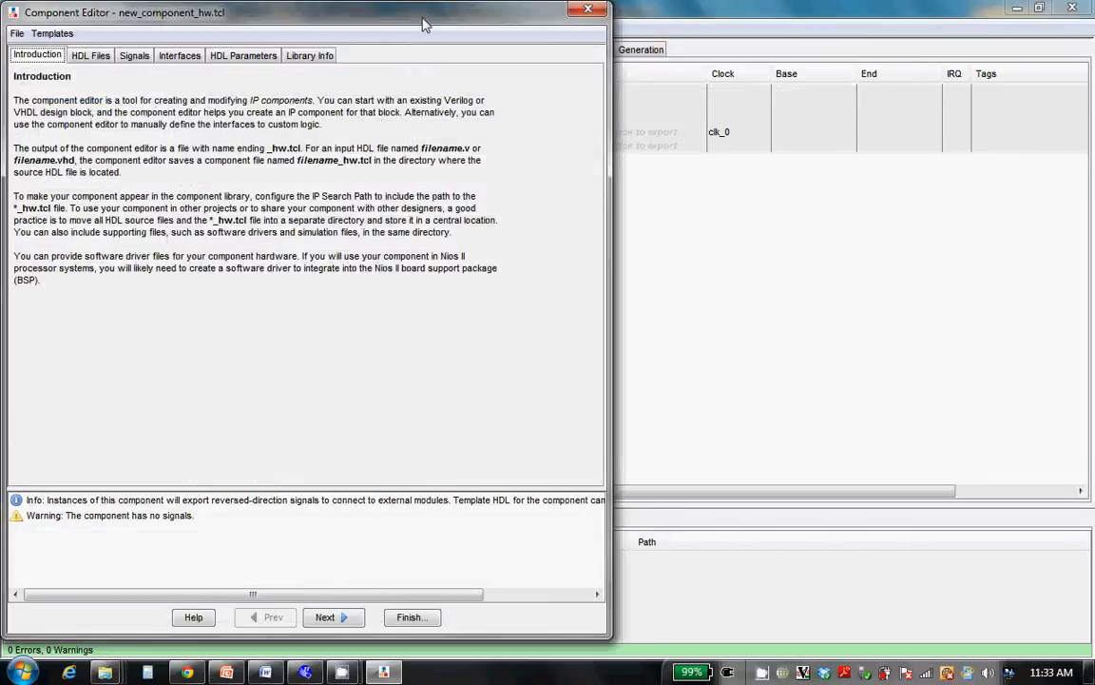
left_click_drag(425, 23, 623, 52)
Add the HDL files fir_1.v, fir_1_interface.v, mult.v, my_mac.v and ram.v to the new component
left_click(289, 85)
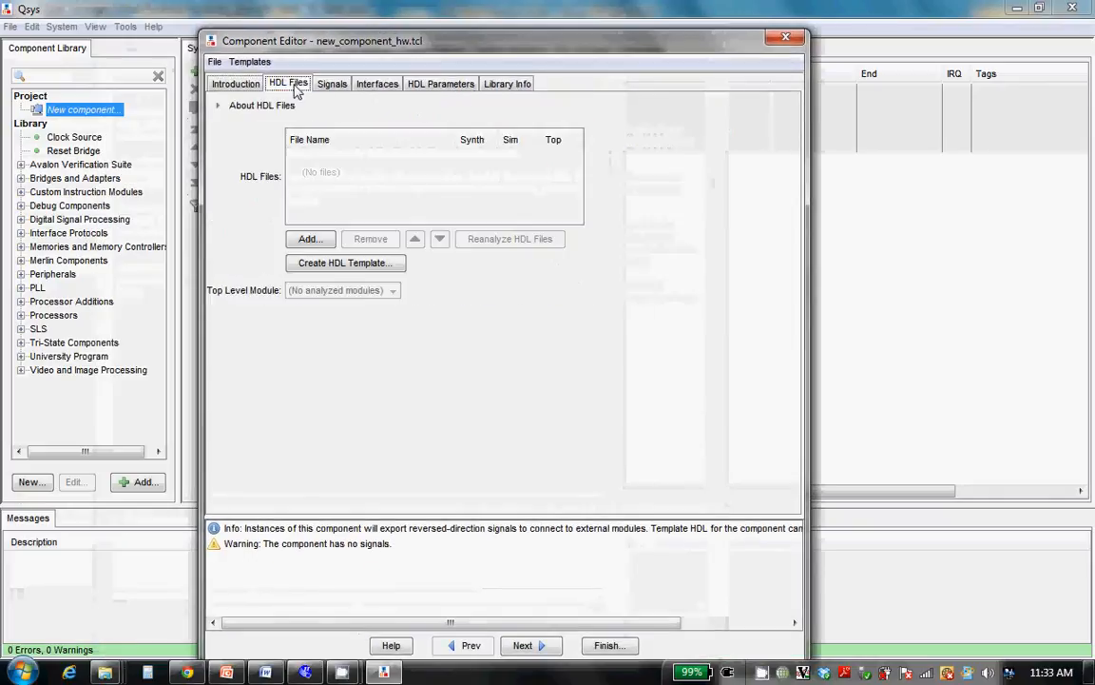
left_click(305, 241)
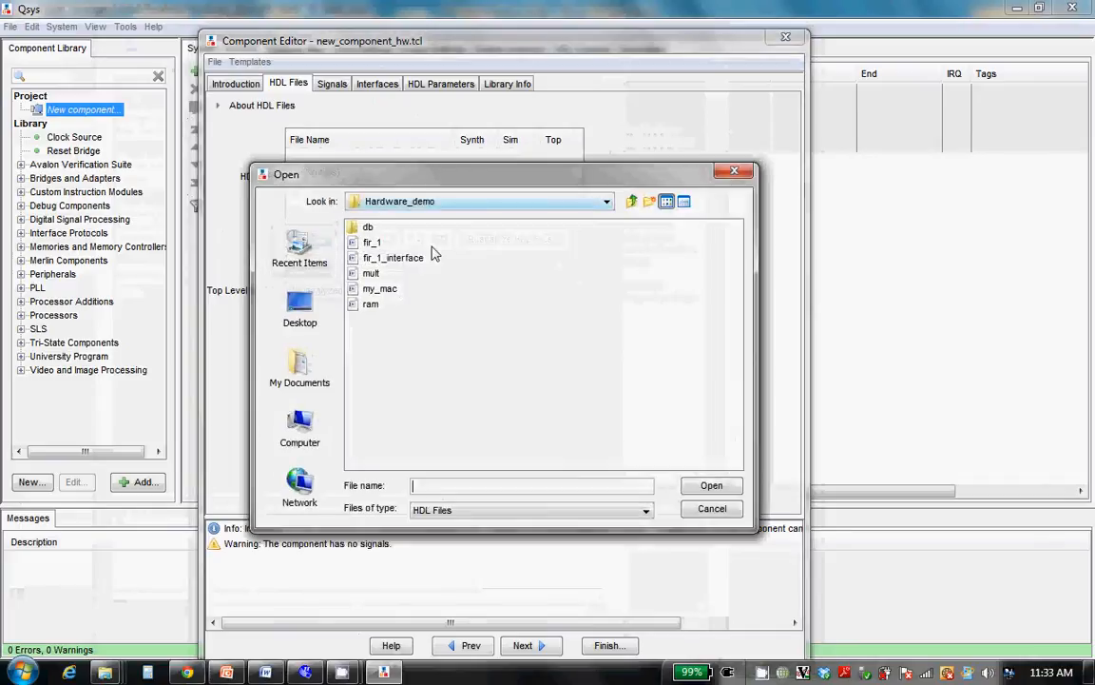
left_click(367, 243)
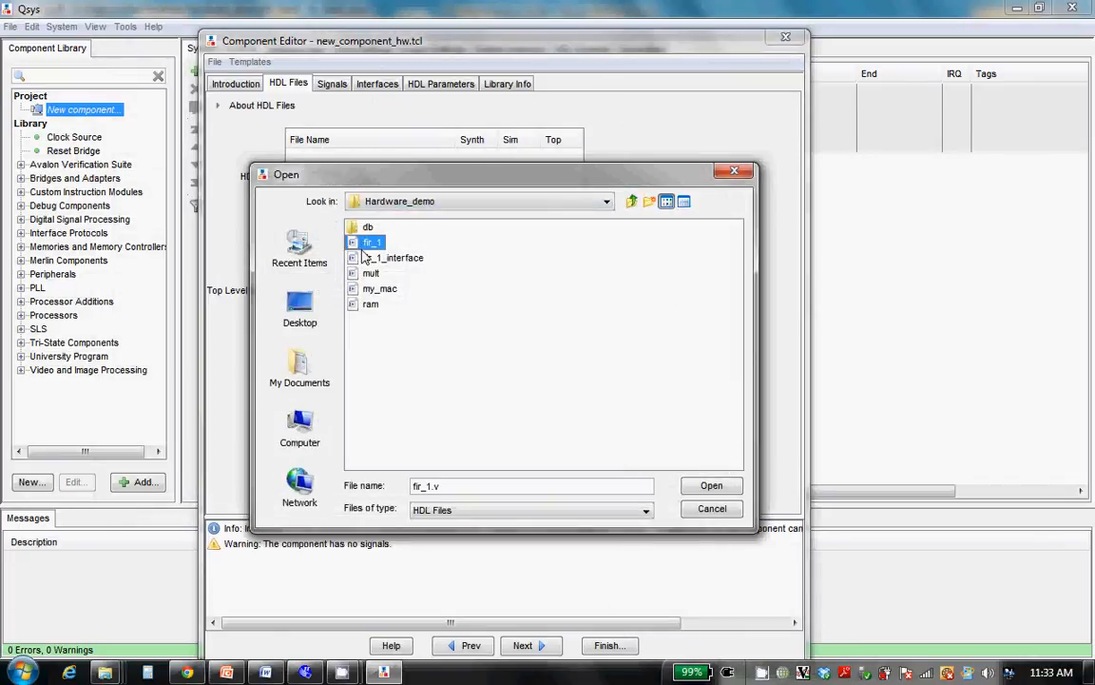
left_click(381, 257, "shift")
left_click(370, 273, "shift")
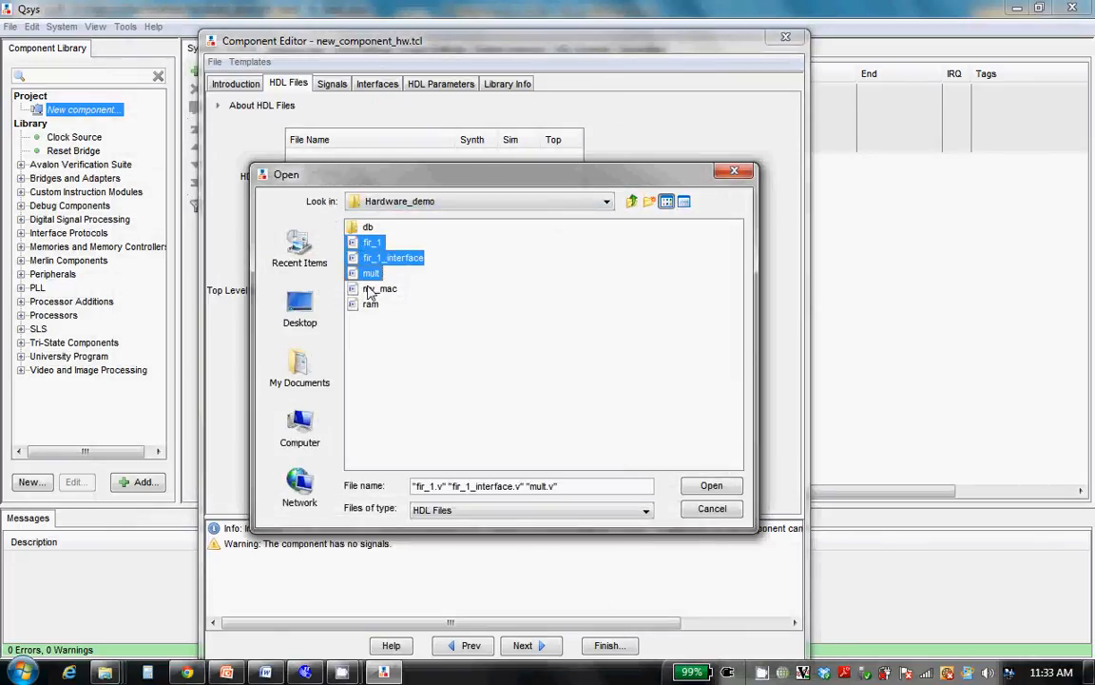
left_click(371, 289, "shift")
left_click(370, 304, "shift")
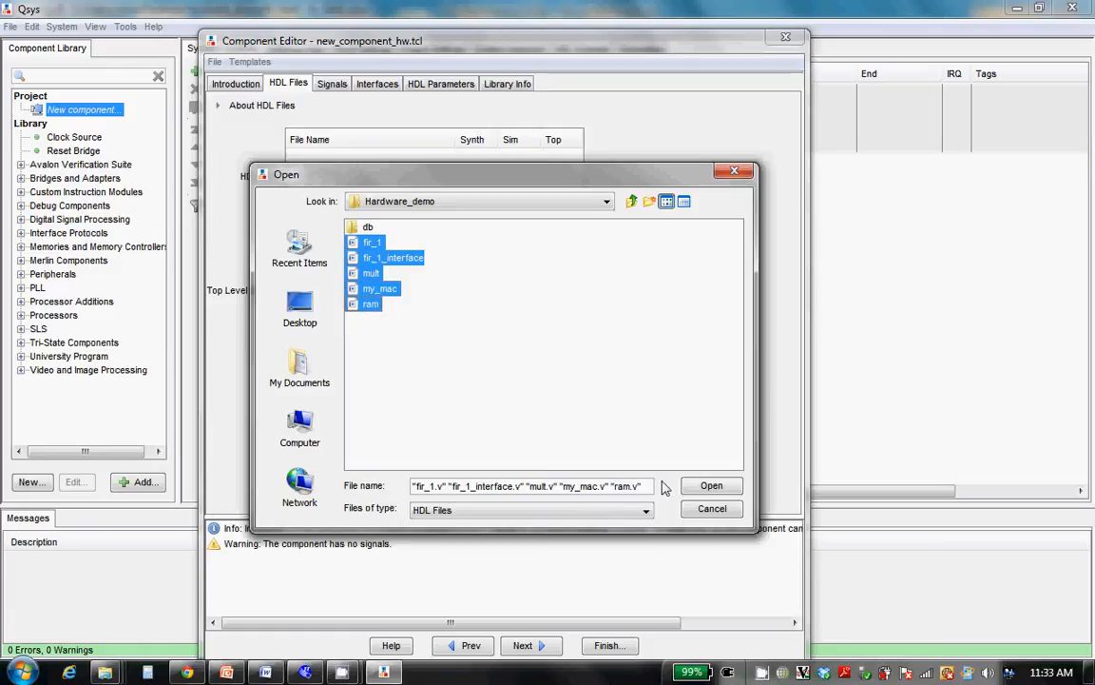
left_click(693, 488)
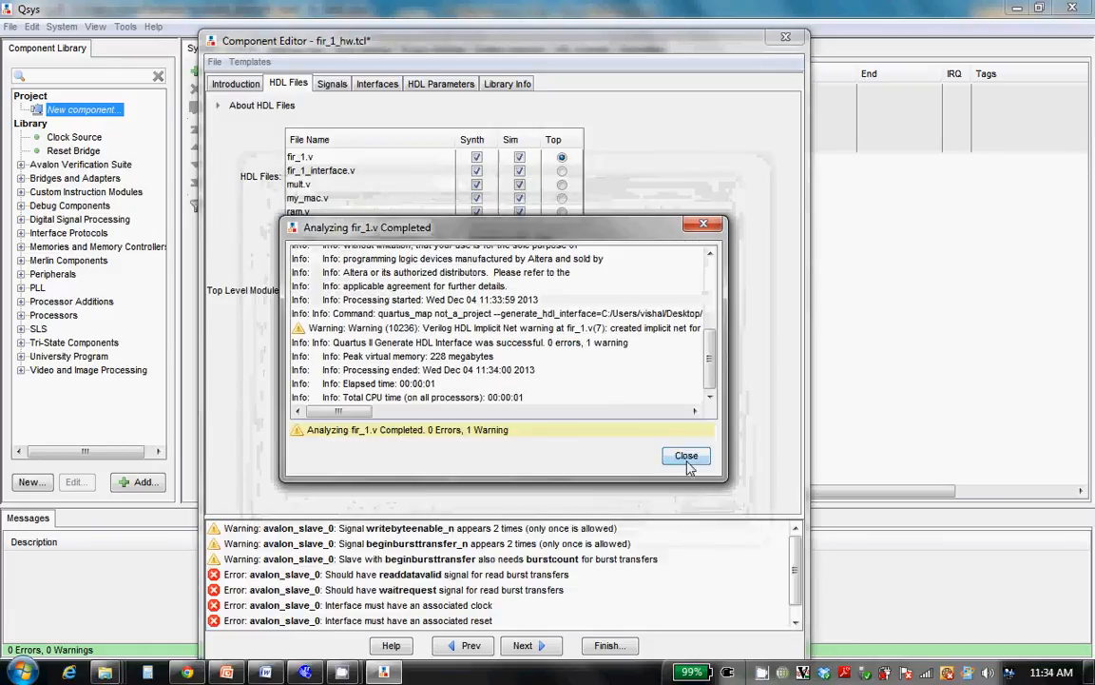
Dismiss the HDL analysis results and make fir_1_interface.v the component's top-level file
left_click(686, 458)
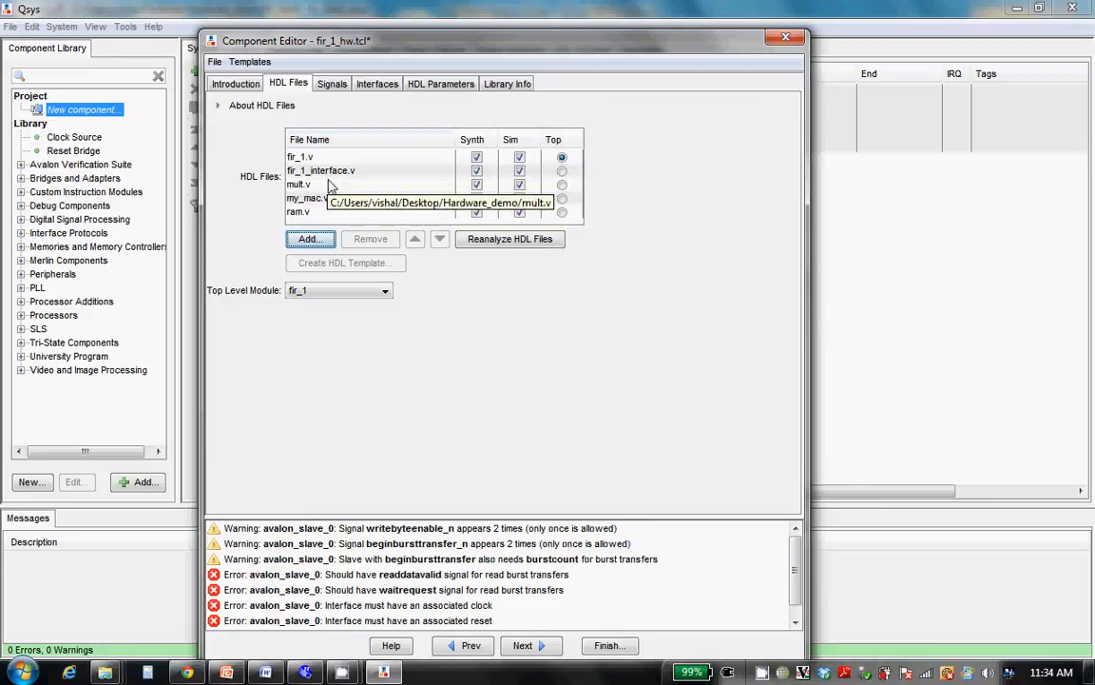
left_click(561, 173)
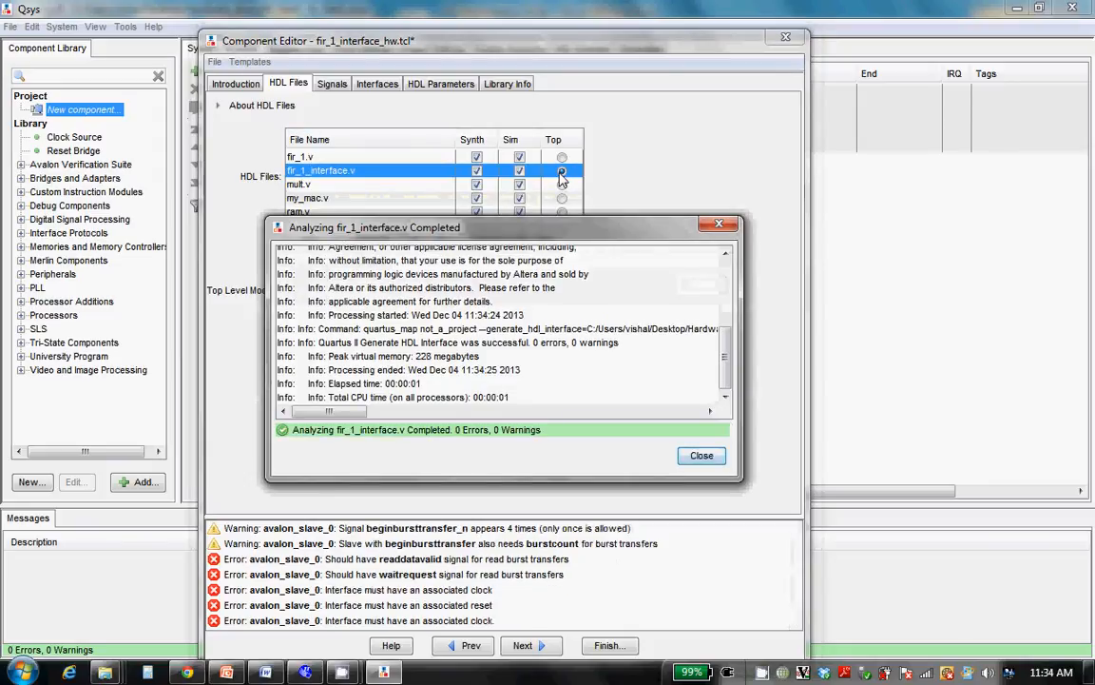
left_click(702, 457)
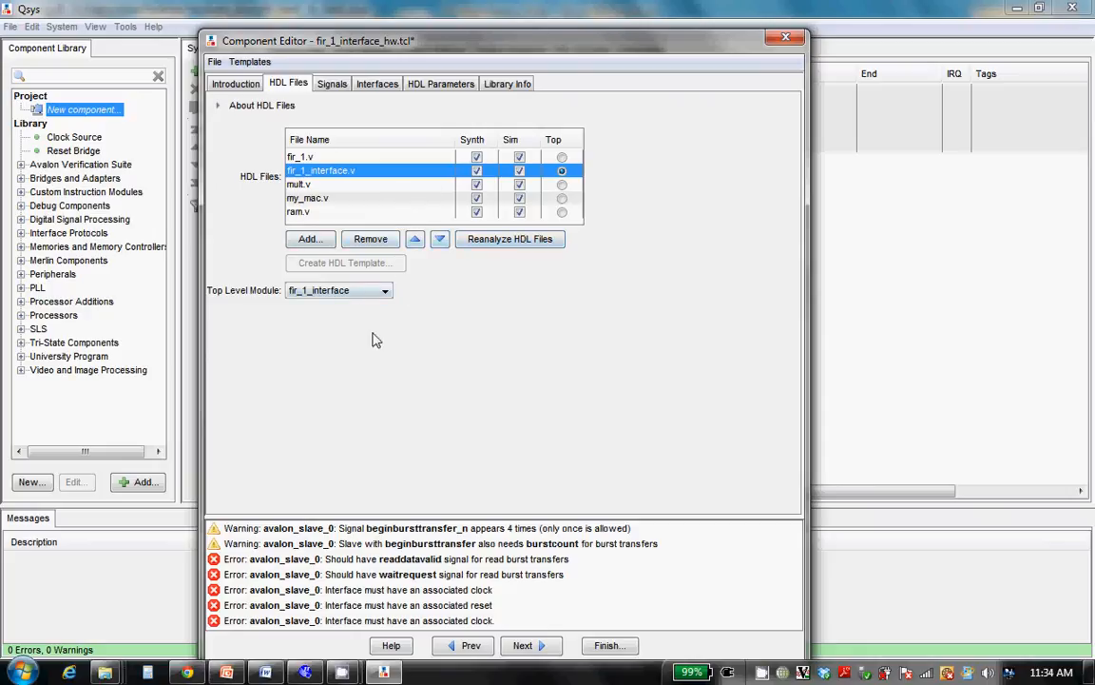
Set the component's cs signal type to chipselect and its addr signal type to address
left_click(332, 85)
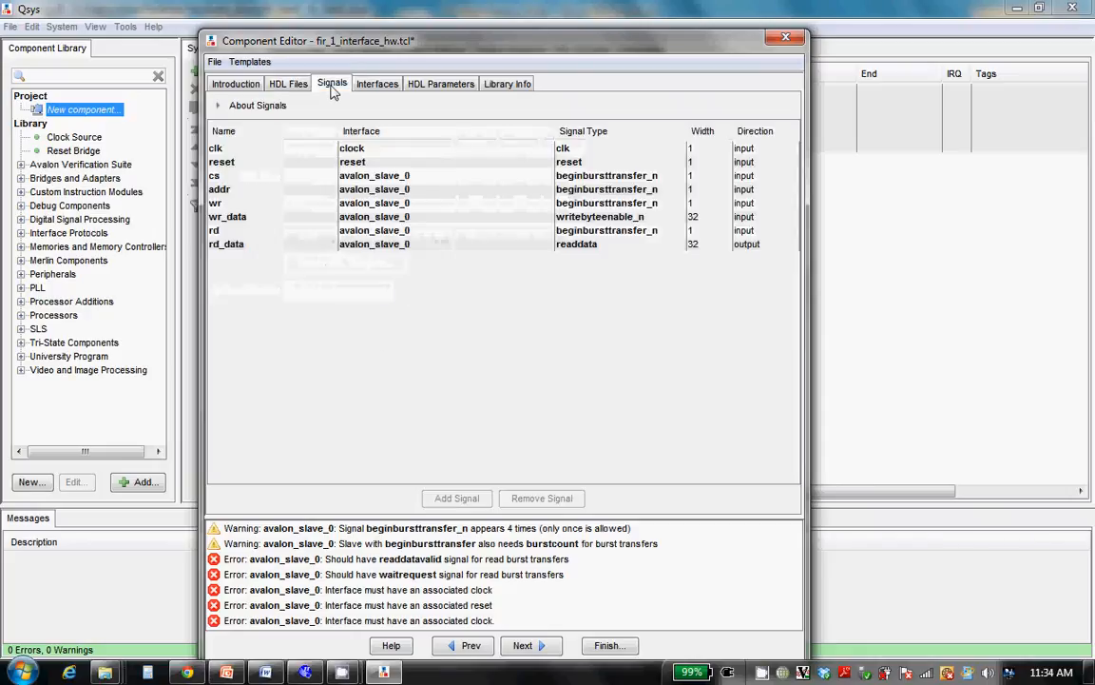
left_click(642, 177)
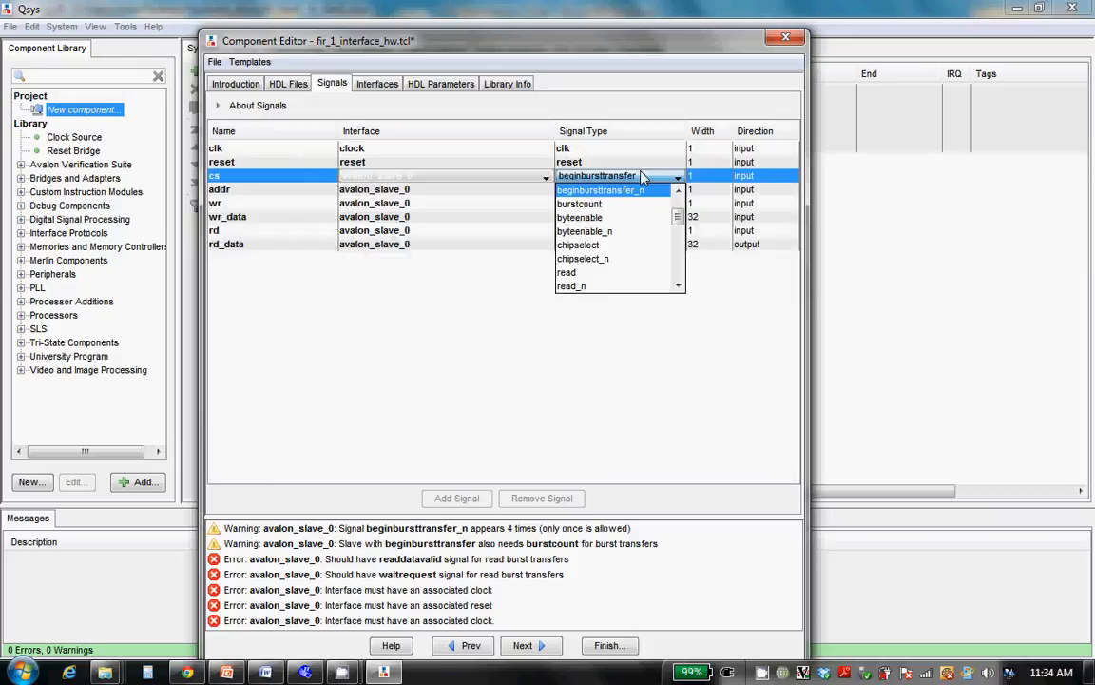
left_click(578, 244)
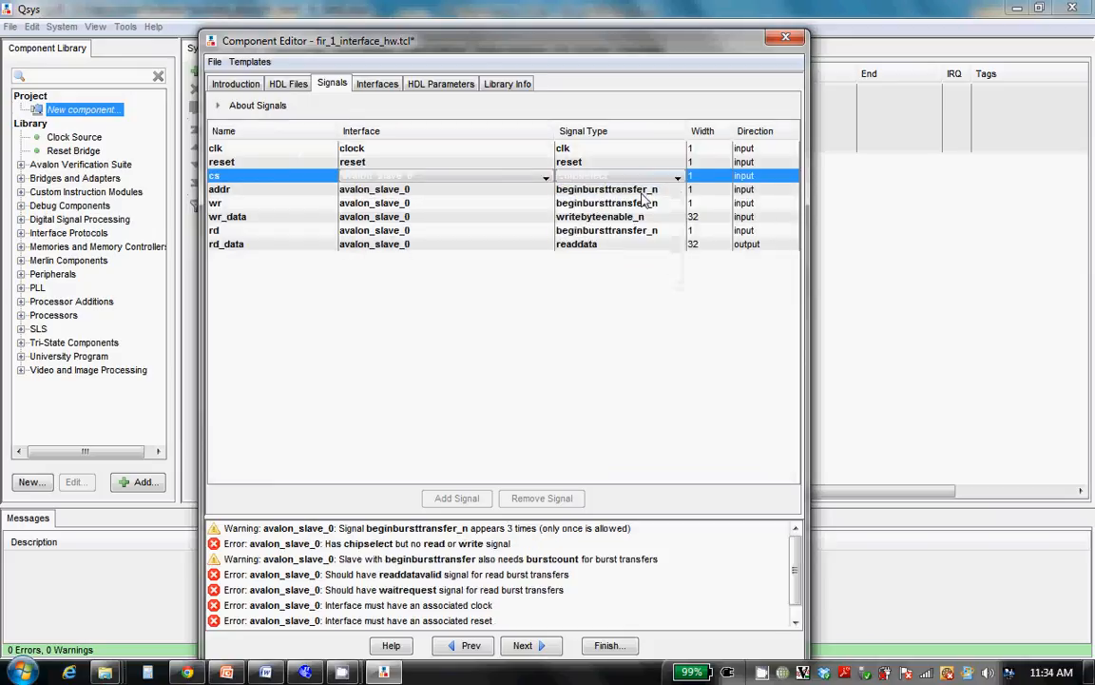
left_click(651, 188)
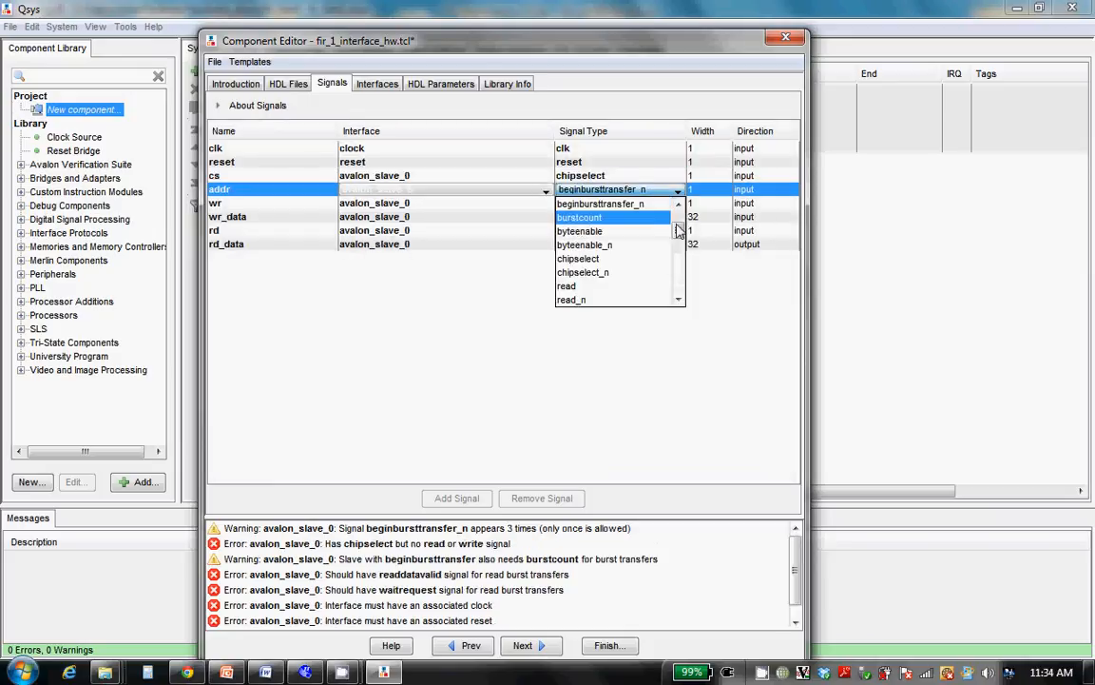
scroll(680, 232, "up", 1)
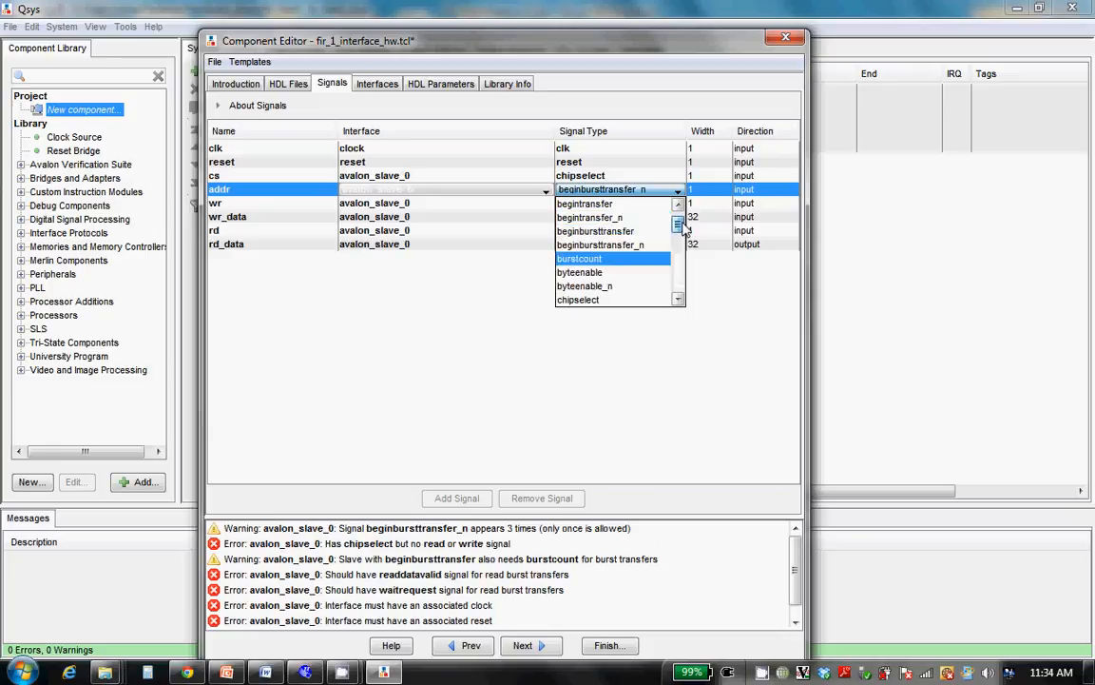
scroll(683, 226, "up", 1)
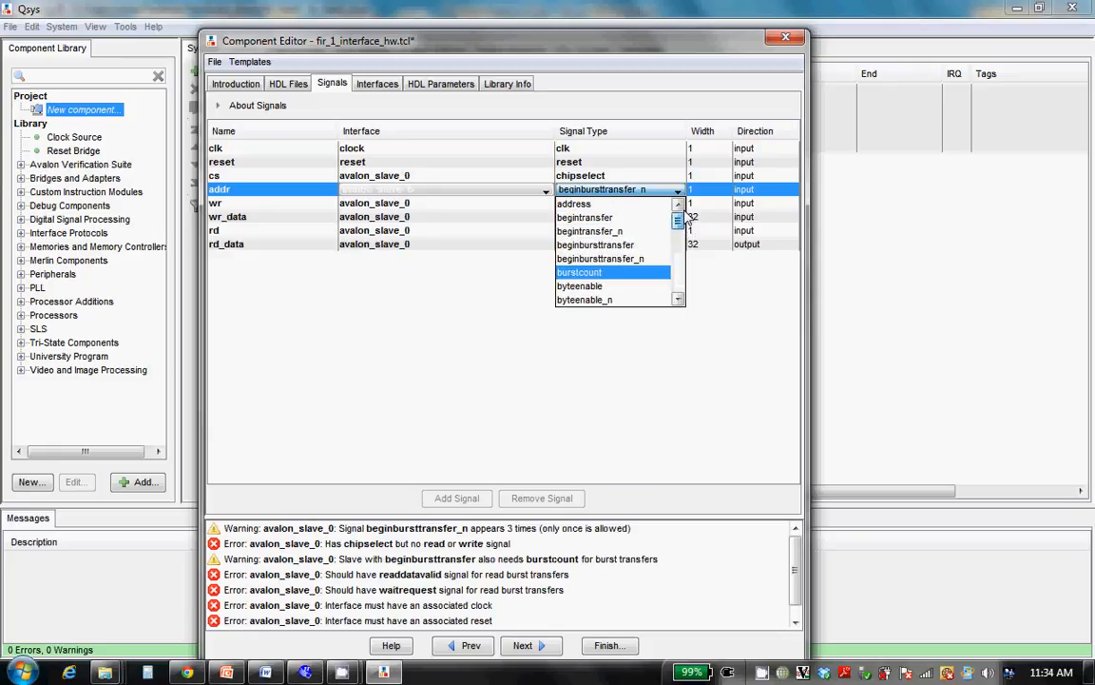
left_click(601, 207)
Set the signal types of wr to write, wr_data to writedata and rd to read
left_click(614, 205)
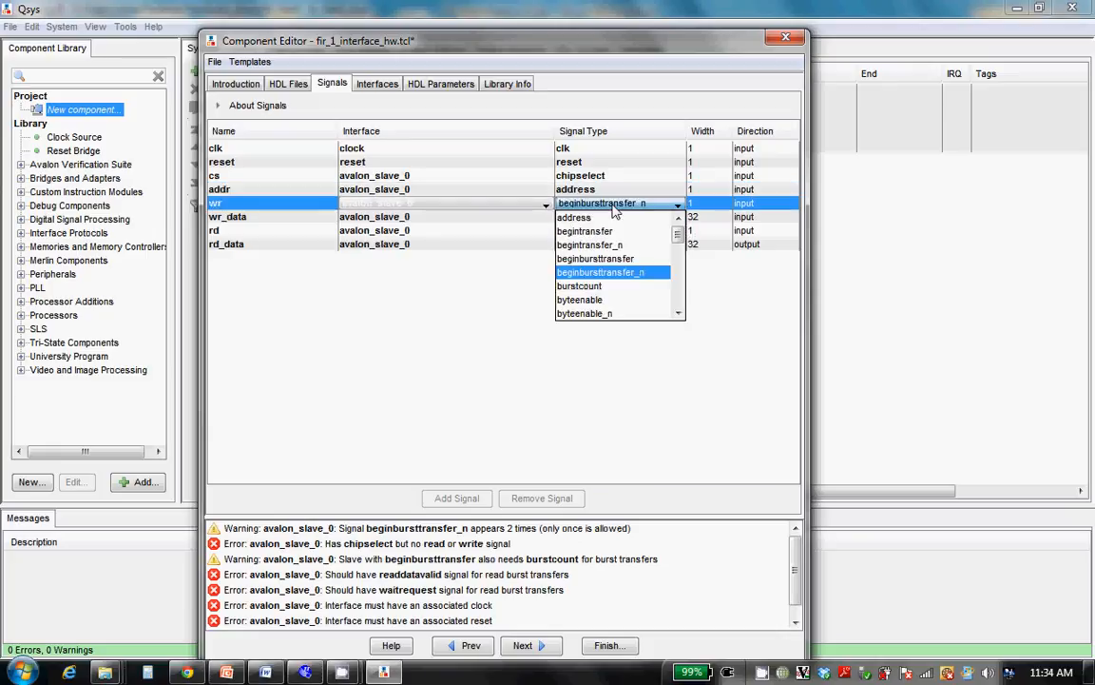
left_click_drag(678, 238, 678, 266)
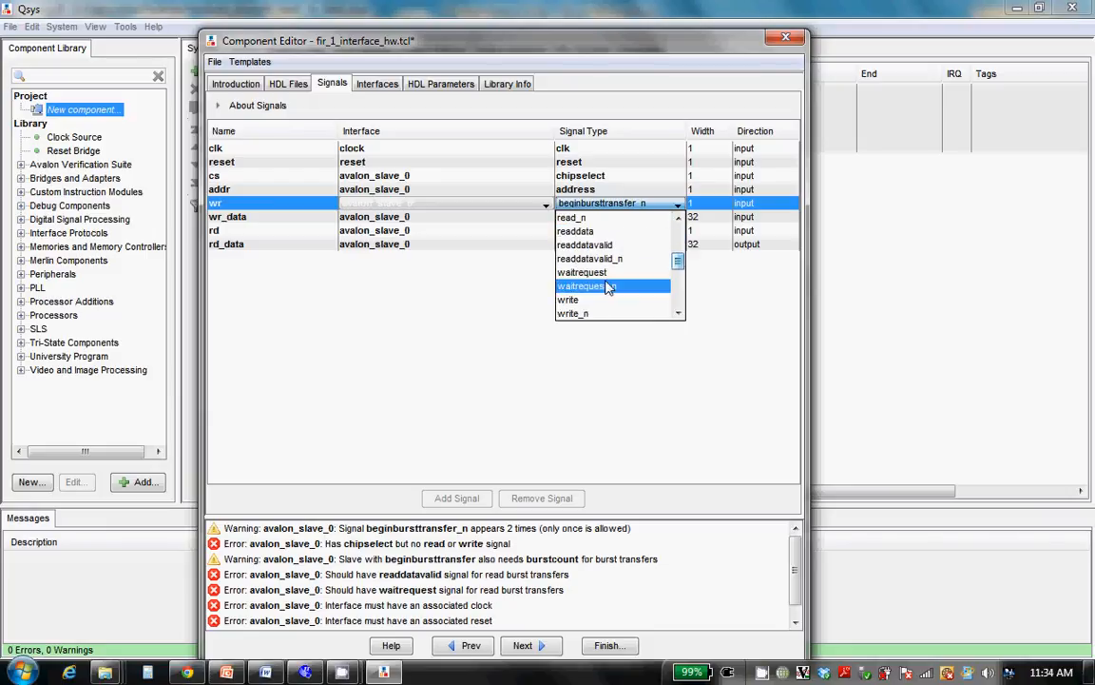
left_click(585, 300)
left_click(656, 218)
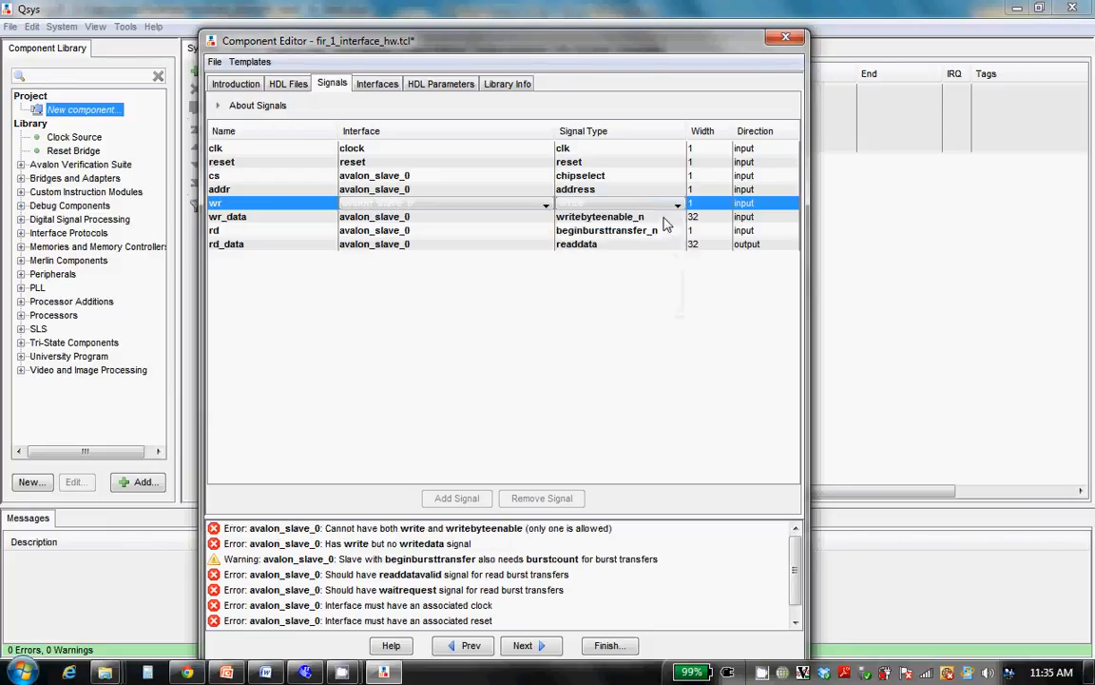
left_click(677, 217)
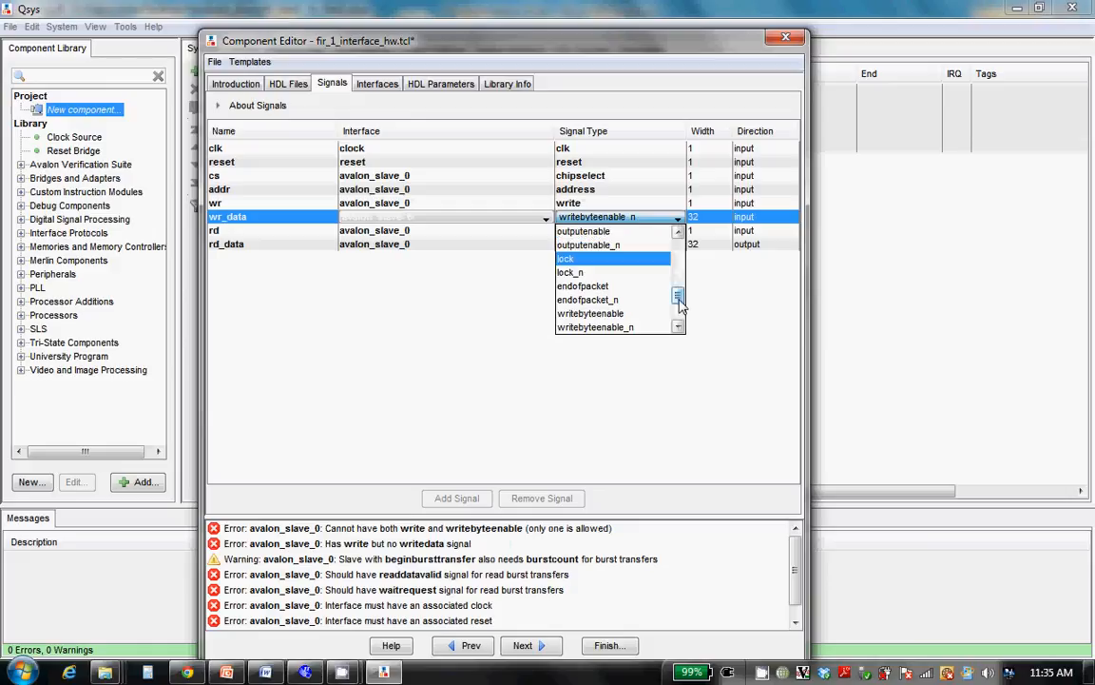
mouse_move(681, 303)
left_mouse_down()
mouse_move(679, 288)
mouse_move(678, 302)
left_mouse_up()
left_click(585, 285)
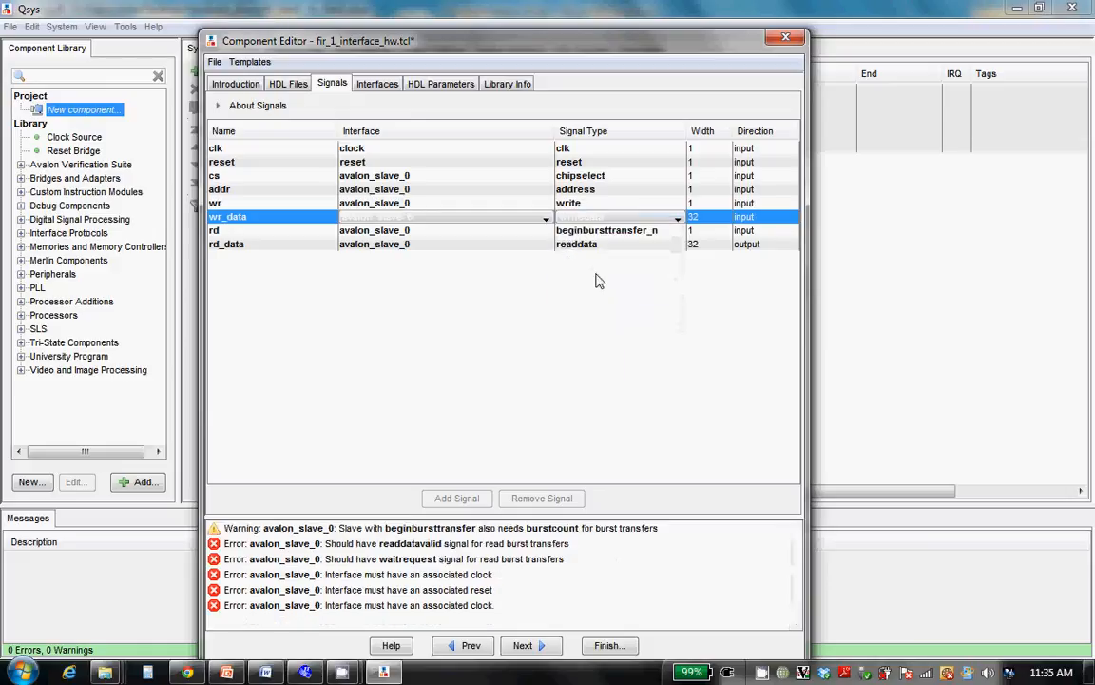
left_click(623, 231)
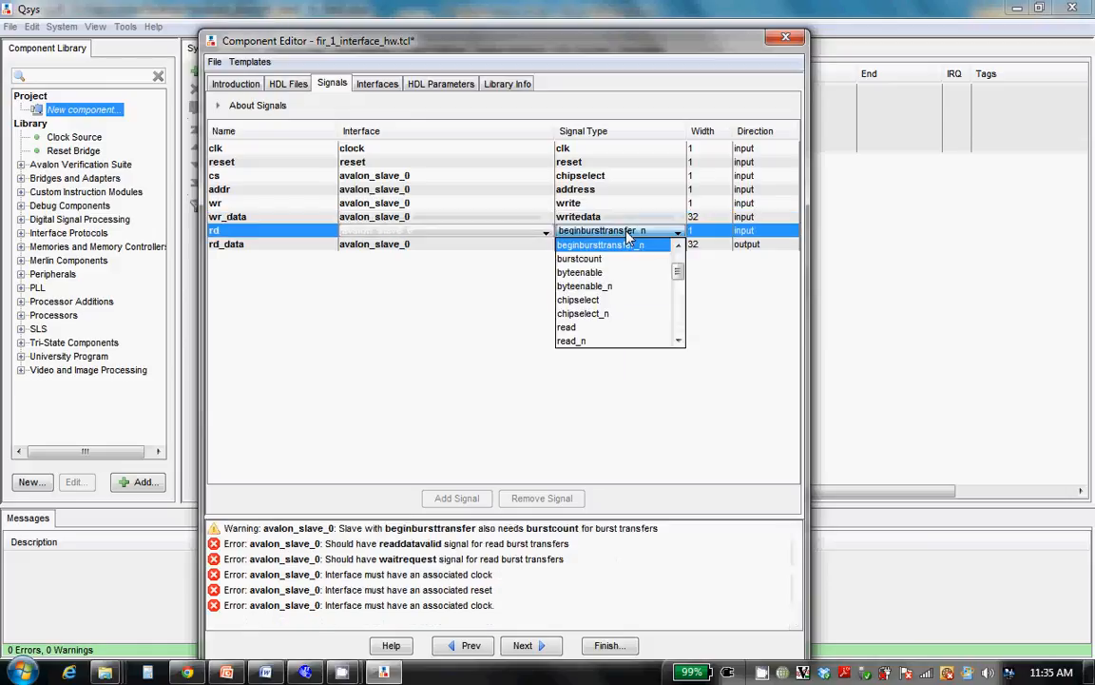
left_click(590, 330)
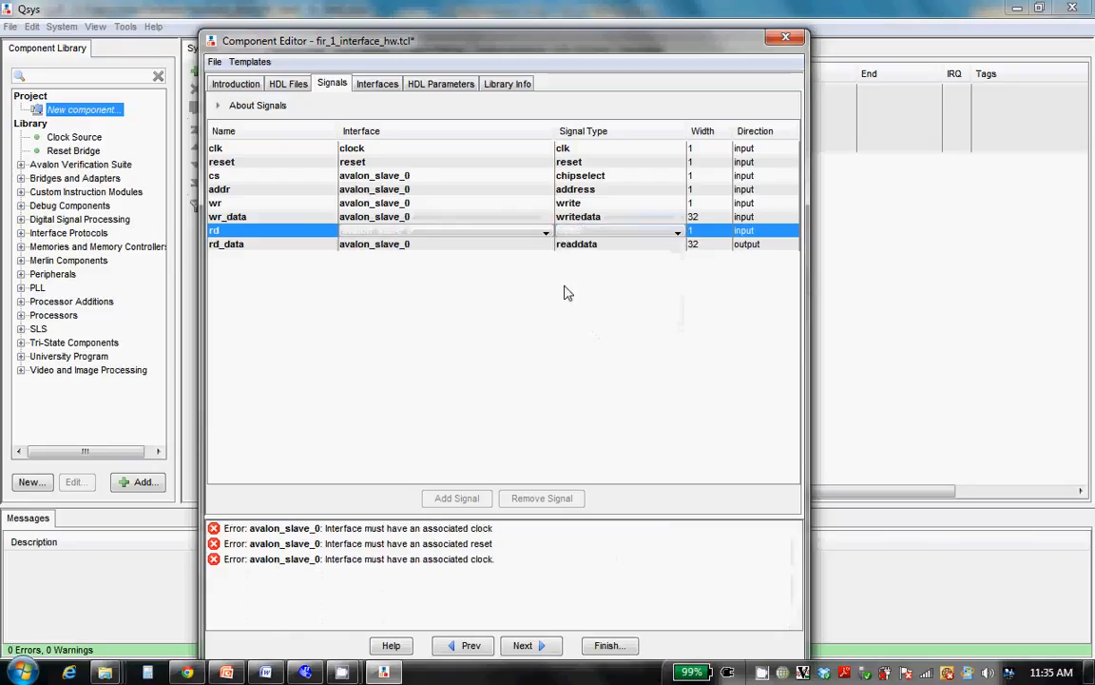
Associate the avalon_slave_0 interface with clock as its clock and reset as its reset
left_click(378, 85)
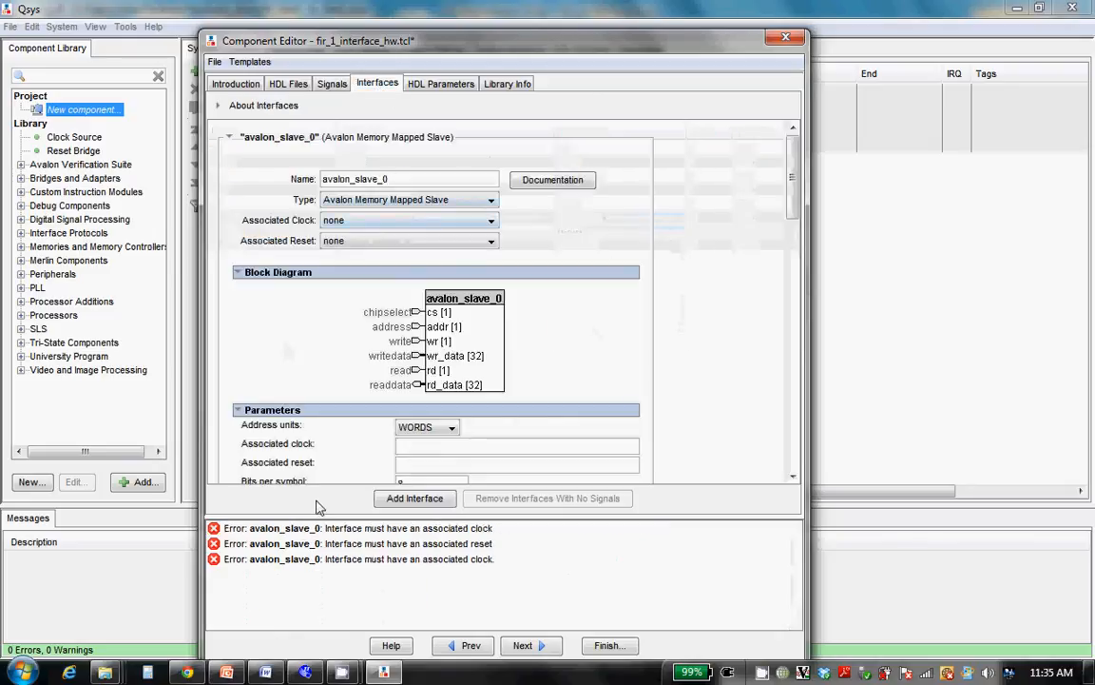
left_click(430, 223)
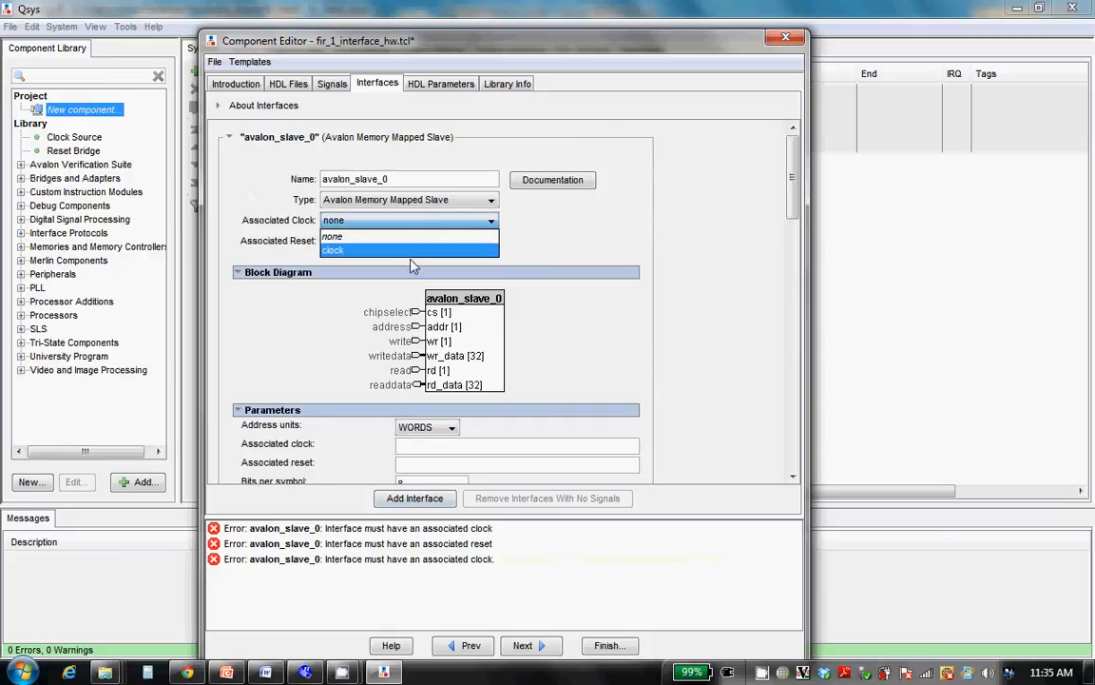
left_click(411, 260)
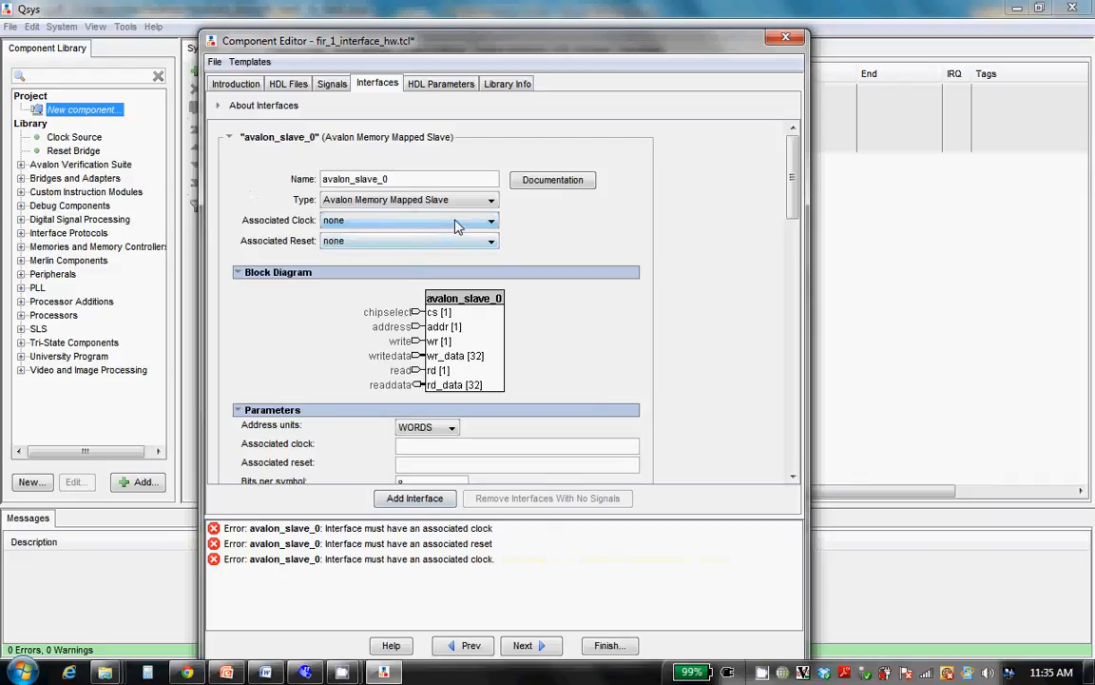
left_click(457, 226)
left_click(416, 248)
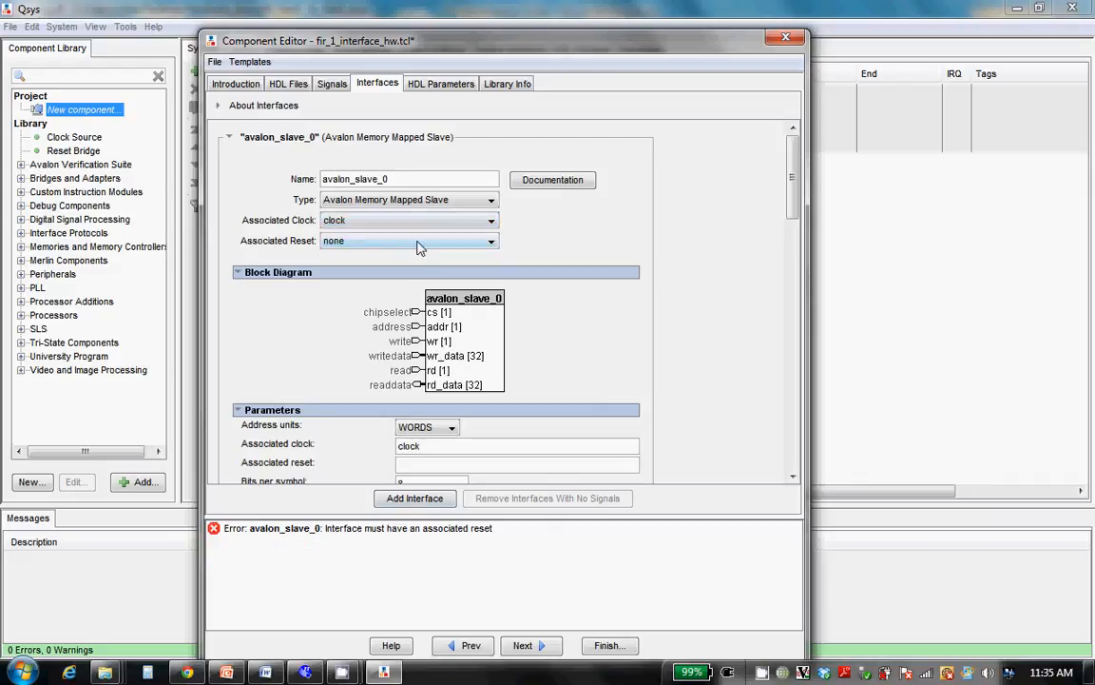
left_click(416, 243)
left_click(371, 272)
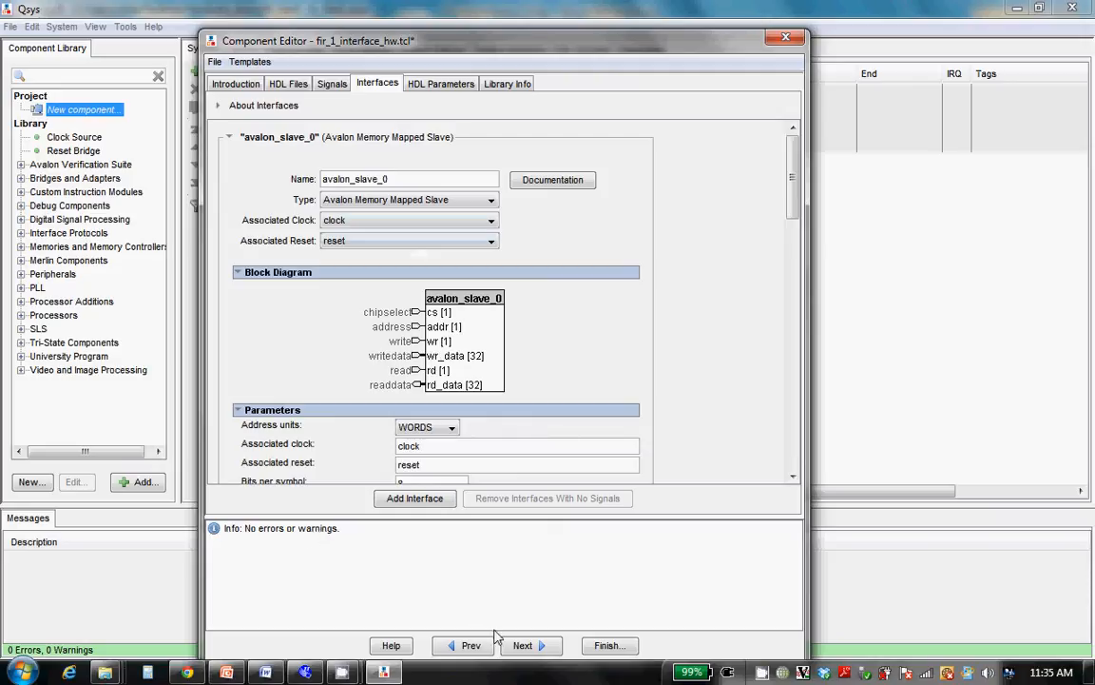
Set the component's display name to fir_1_interface and assign it to the Special library group
left_click(509, 85)
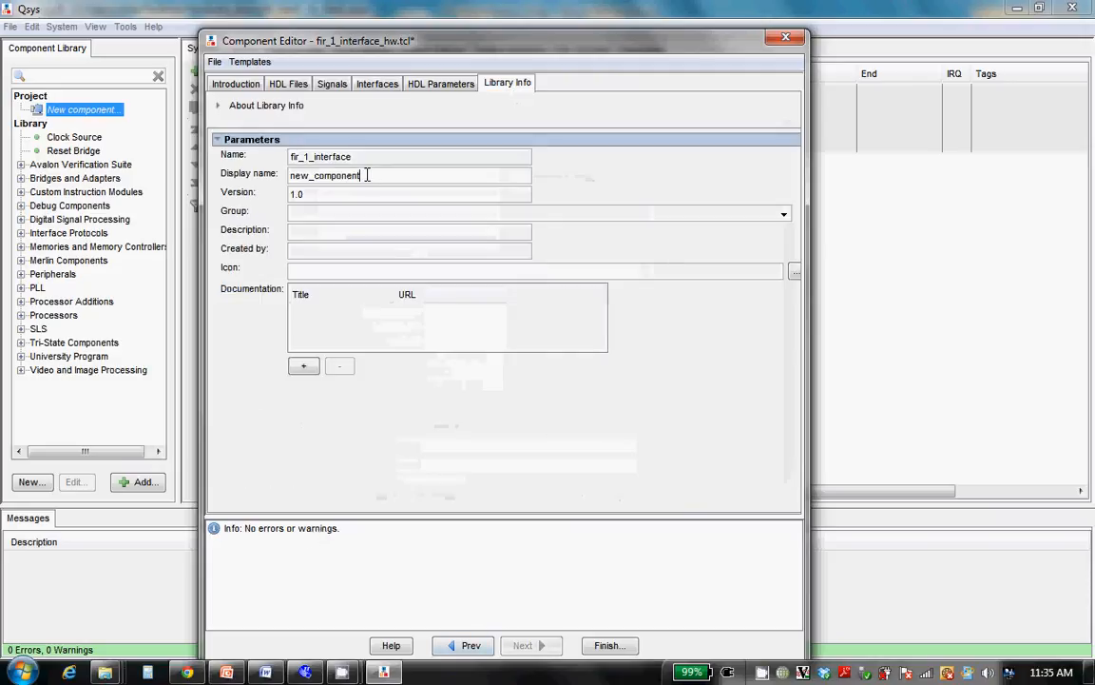
key("BackSpace")
key("BackSpace")
key("BackSpace")
key("BackSpace")
key("BackSpace")
key("BackSpace")
key("BackSpace")
key("BackSpace")
key("BackSpace")
key("BackSpace")
key("BackSpace")
key("BackSpace")
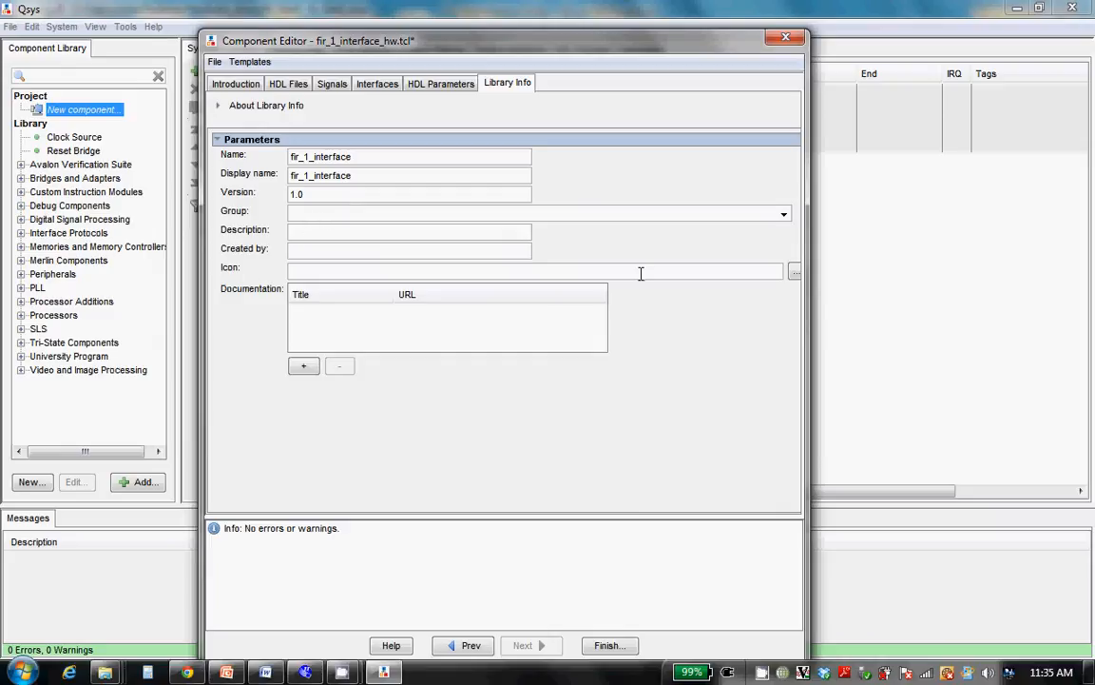
left_click(783, 217)
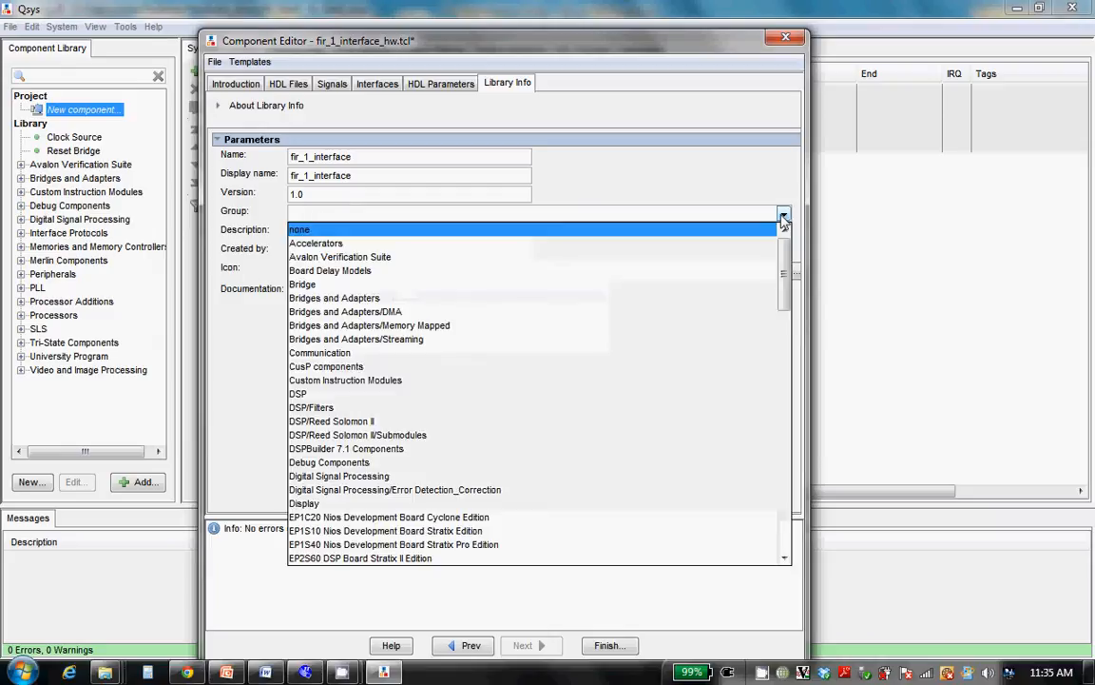
left_click_drag(782, 256, 786, 482)
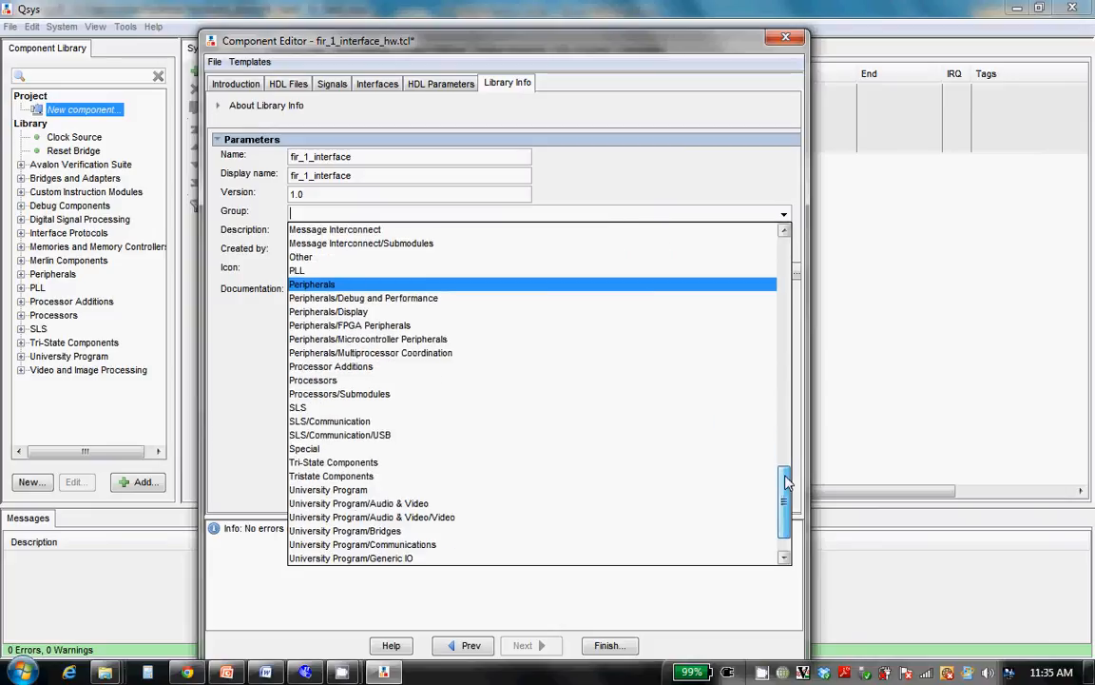
left_click(352, 450)
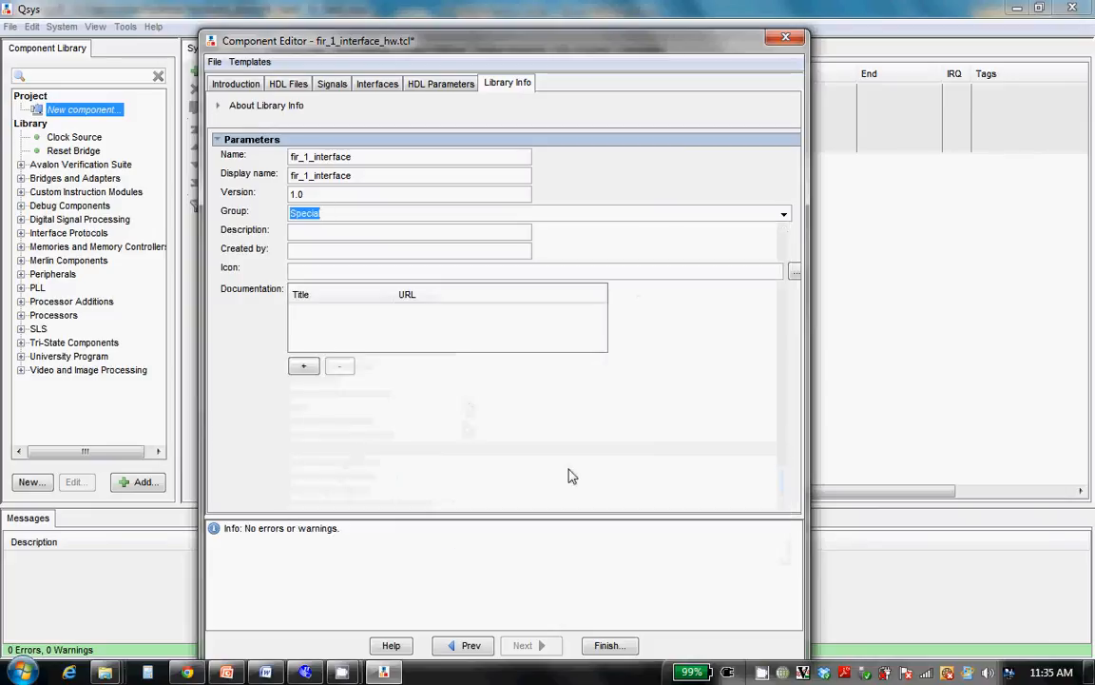
Finish the component, save its fir_1_interface_hw.tcl description and expand the Special group in the component library
left_click(607, 646)
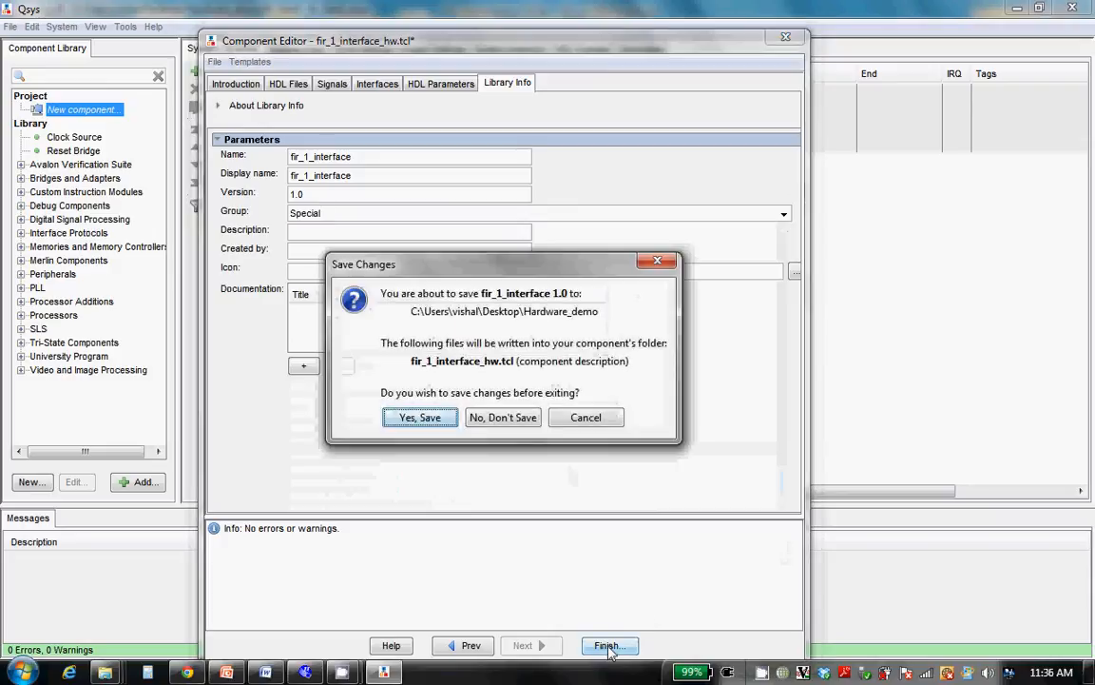
left_click(423, 412)
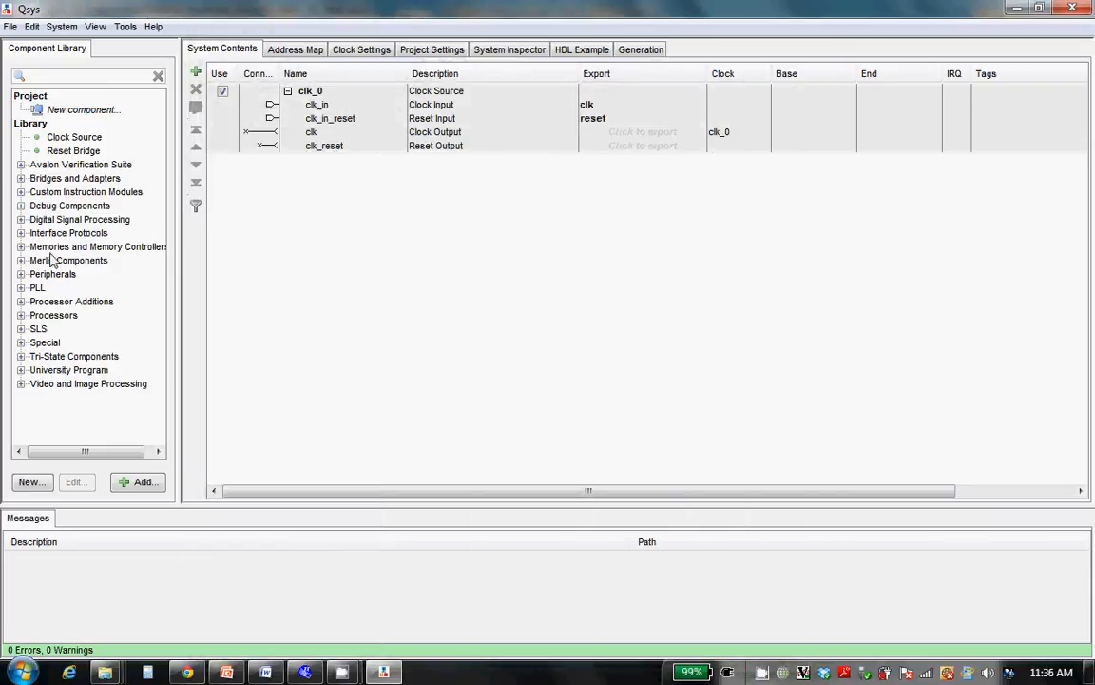
left_click(20, 344)
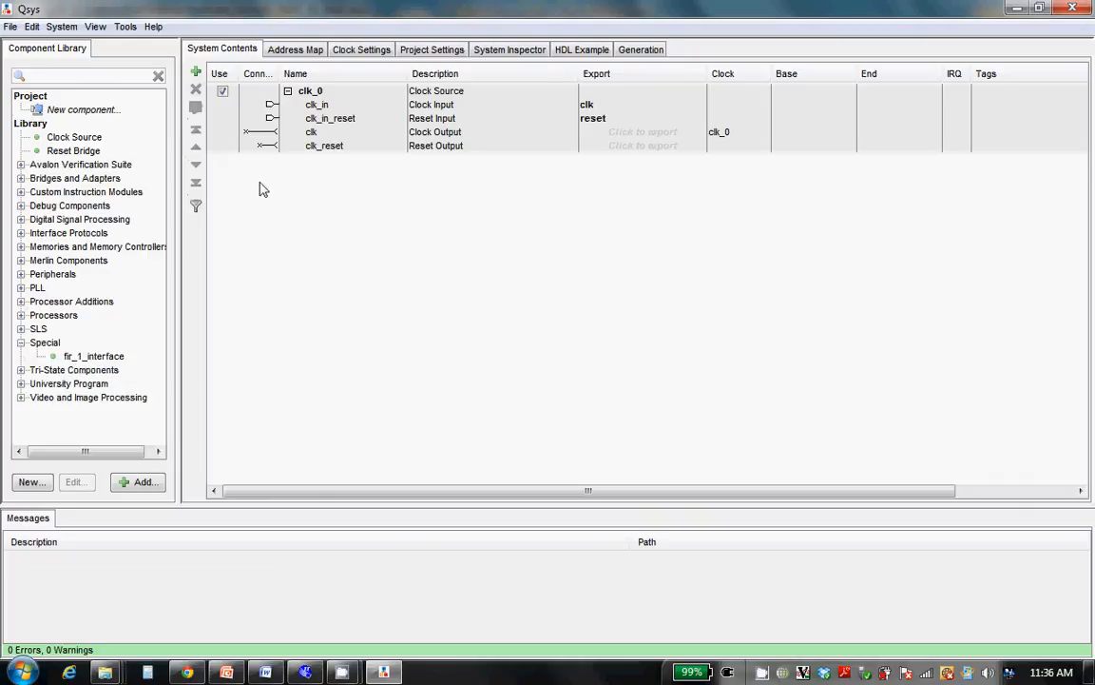
Search the component library for nios and add a Nios II Processor with the Nios II/e core
left_click(51, 76)
type("nios")
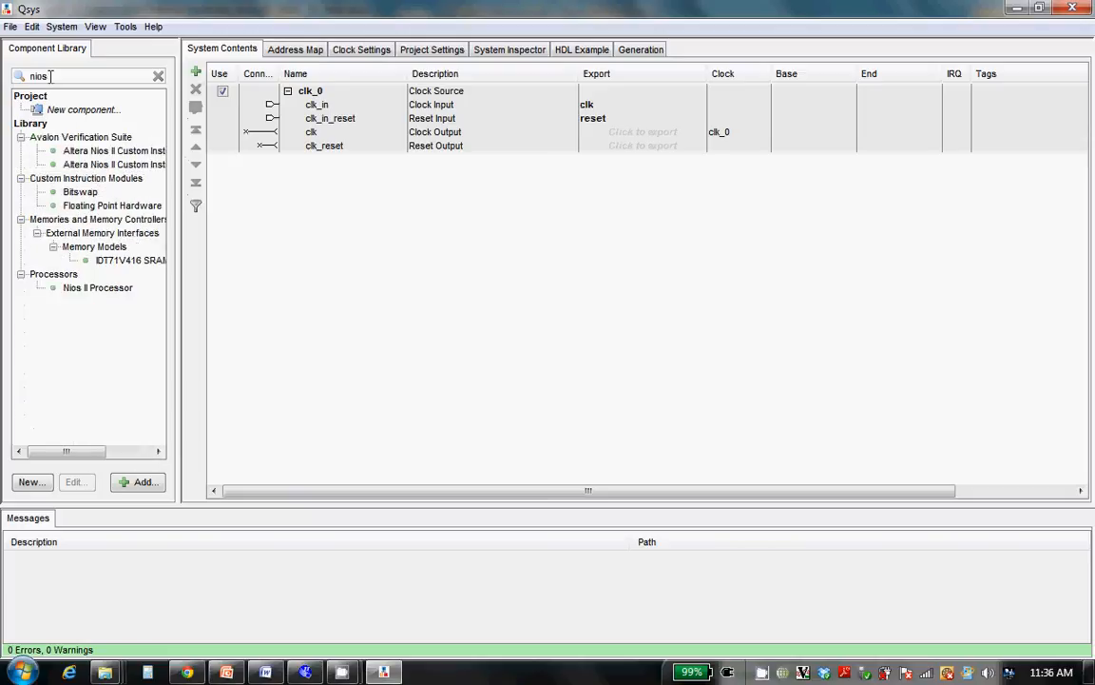
double_click(88, 291)
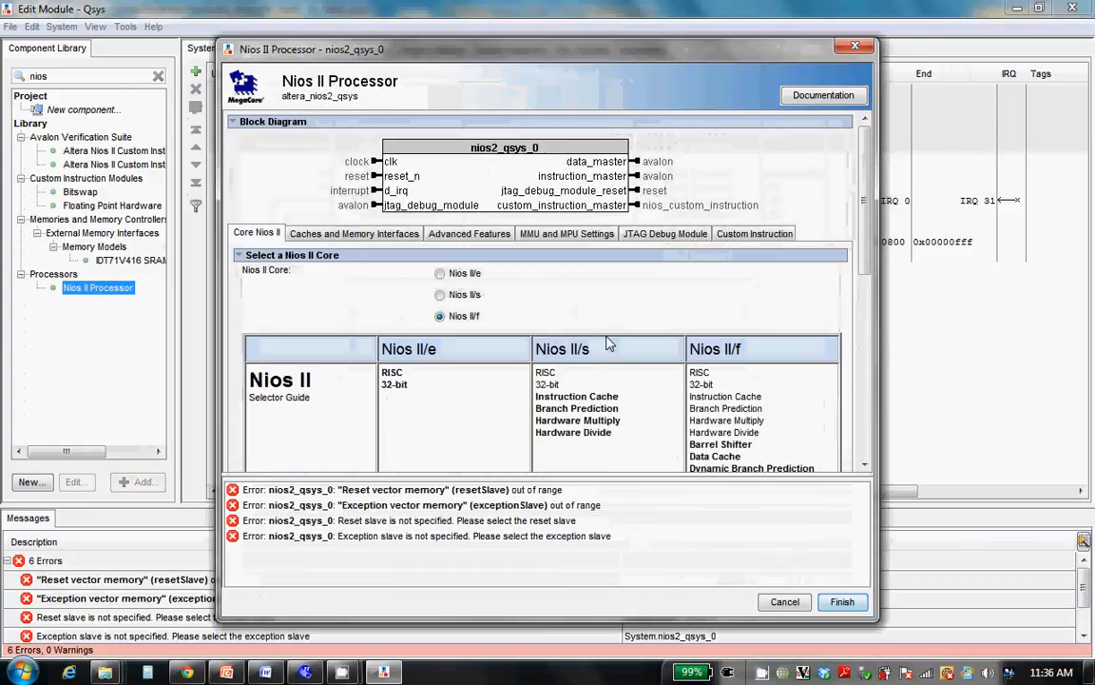
left_click(441, 275)
left_click(842, 606)
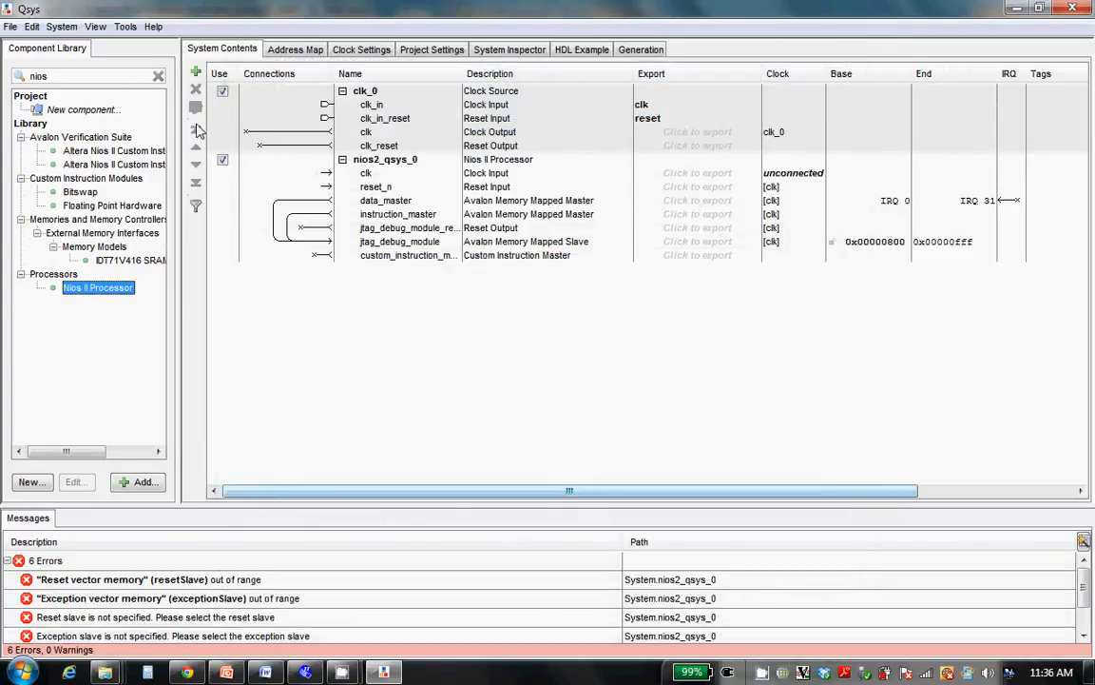
Search the component library for onchi and add an On-Chip Memory (RAM or ROM) with a total memory size of 8k bytes
double_click(129, 77)
type("onchip")
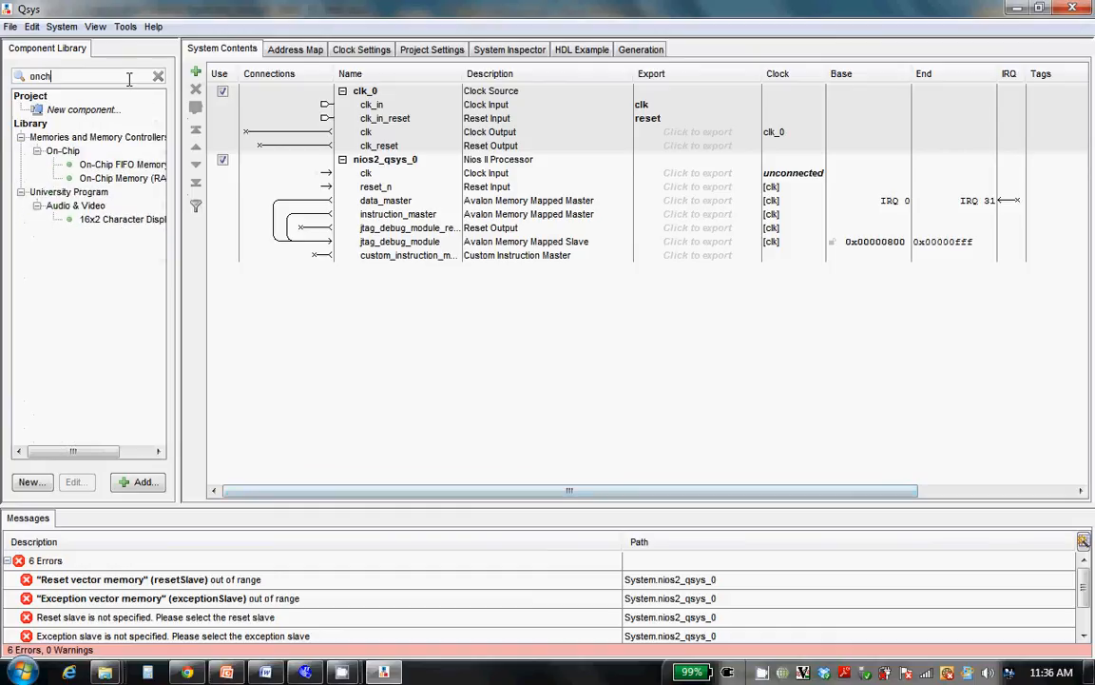
key("BackSpace")
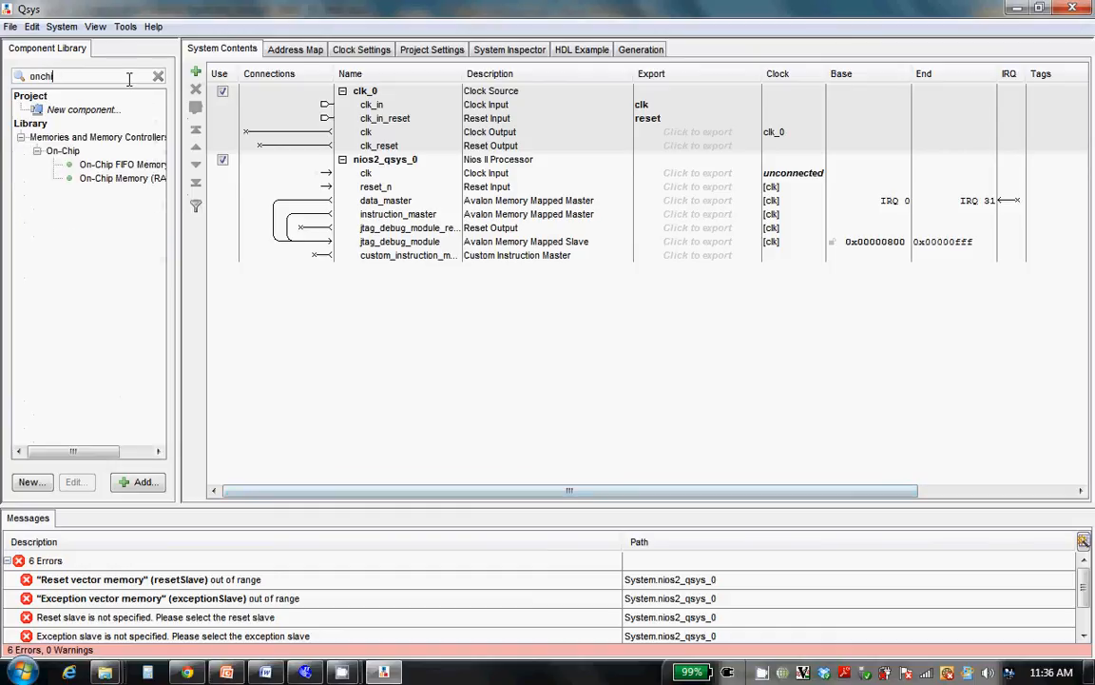
double_click(133, 179)
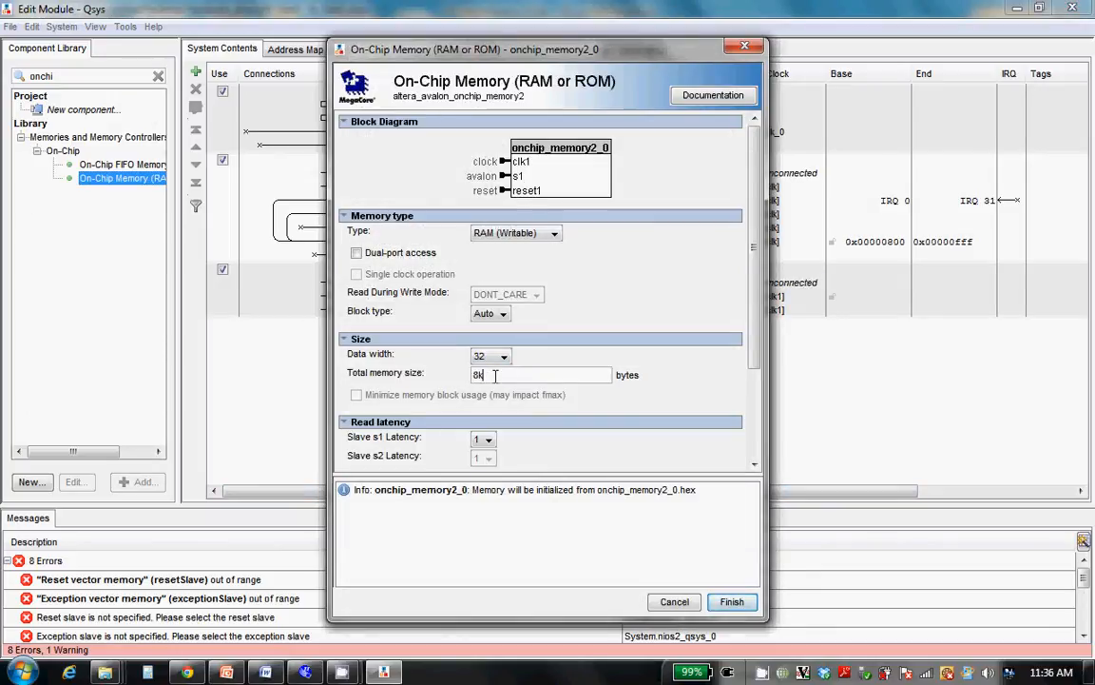
left_click(734, 603)
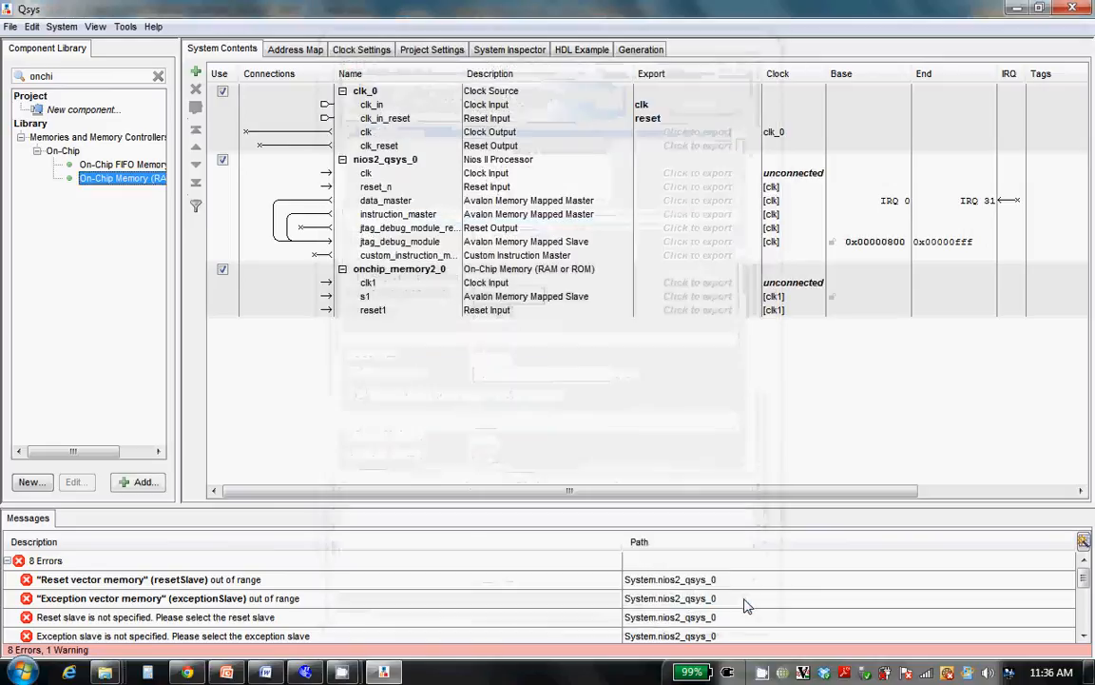
Search the component library for jtag and add a JTAG UART with its default settings
double_click(54, 77)
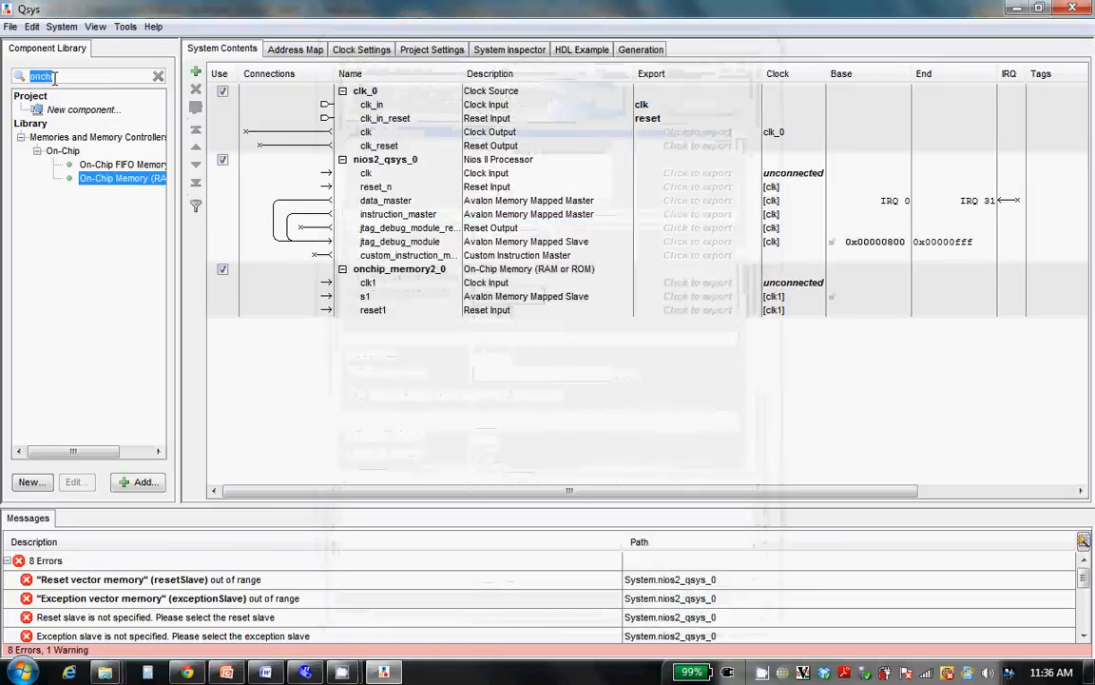
type("jtag")
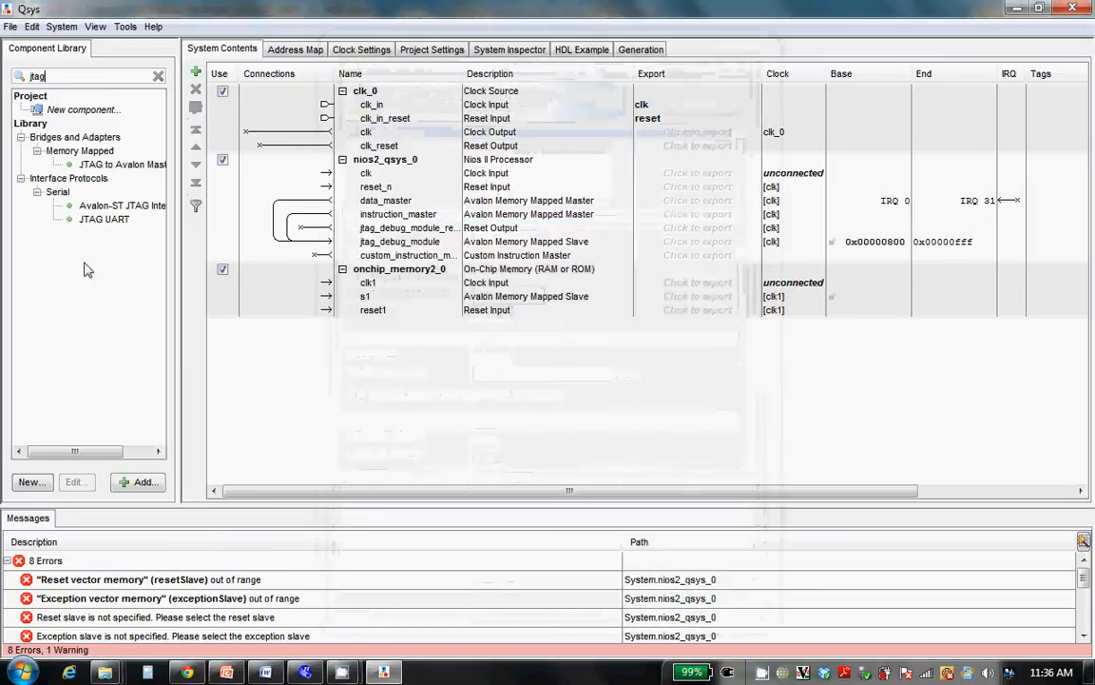
double_click(106, 220)
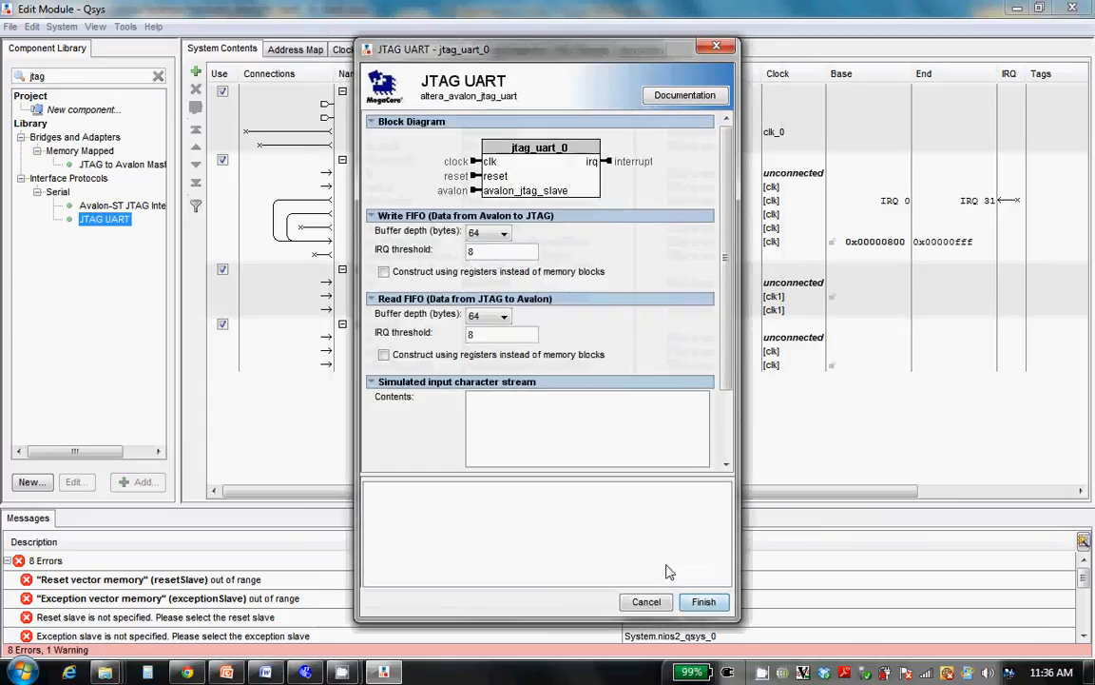
left_click(711, 603)
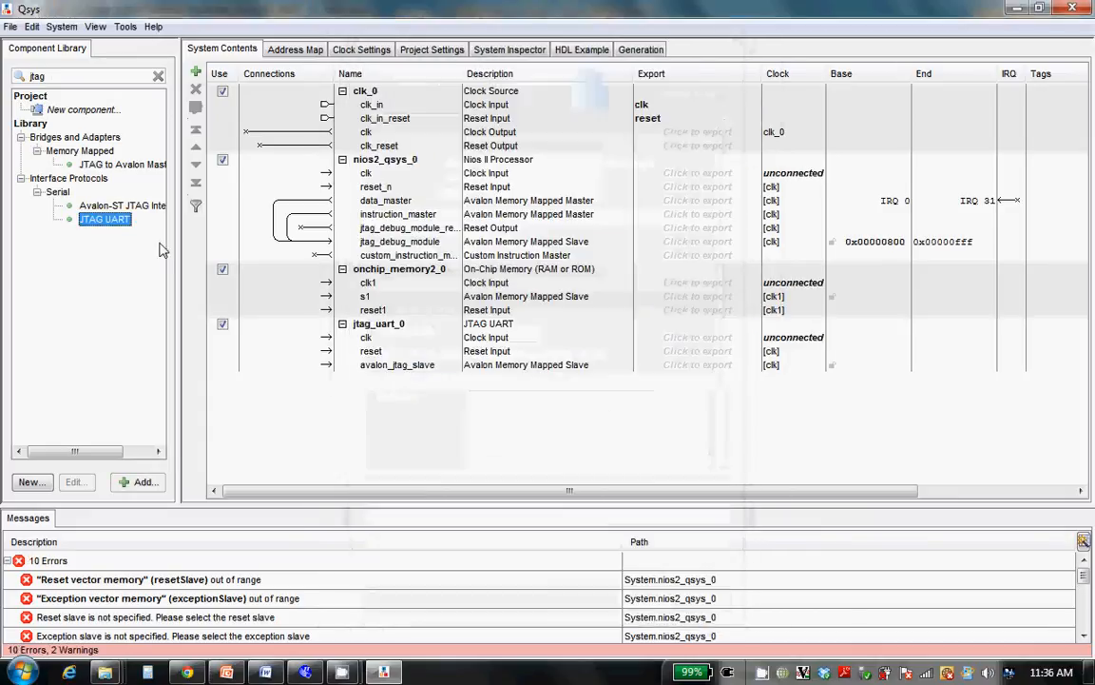
Search the component library for perfor and add a Performance Counter Unit with its default settings
double_click(49, 76)
type("perfor")
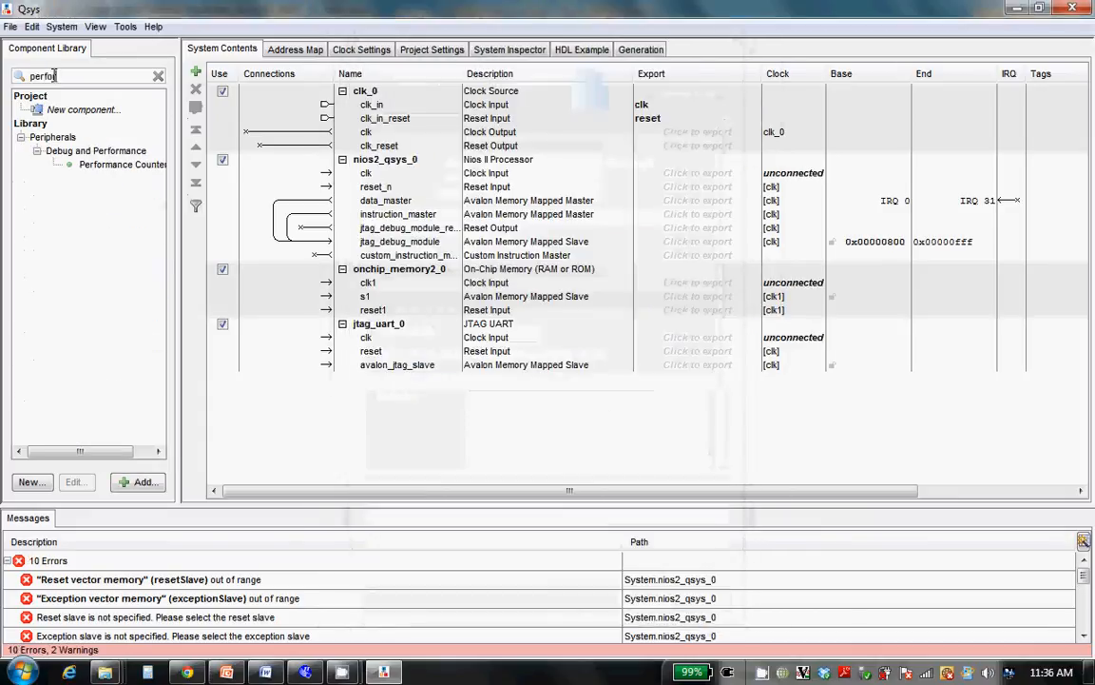
double_click(105, 164)
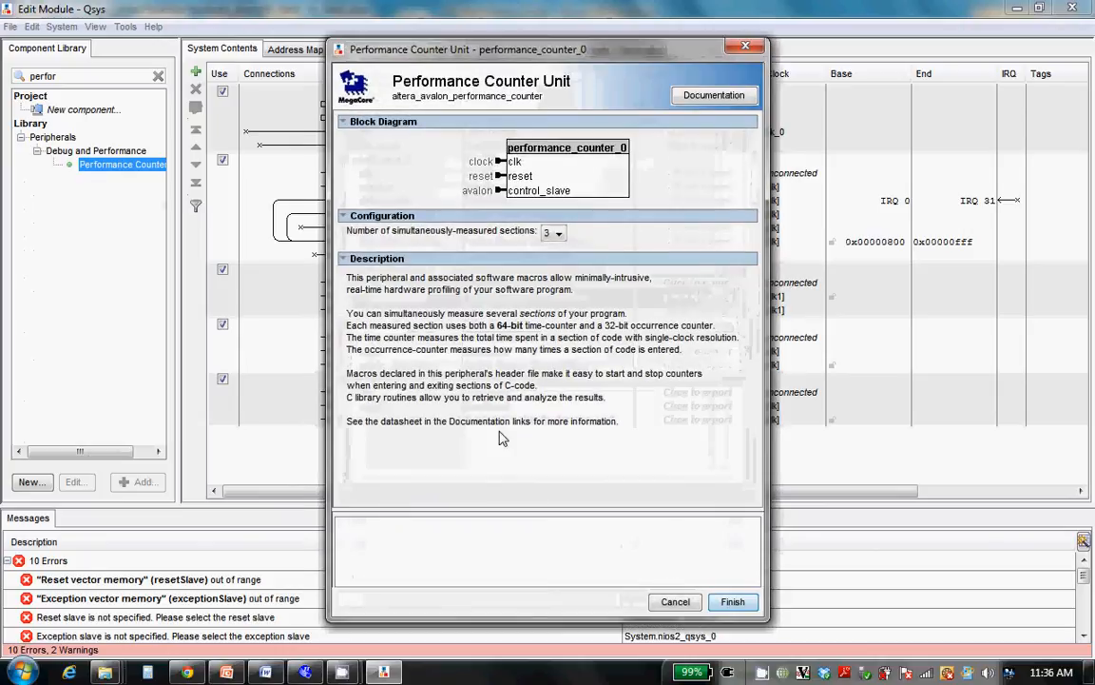
left_click(730, 604)
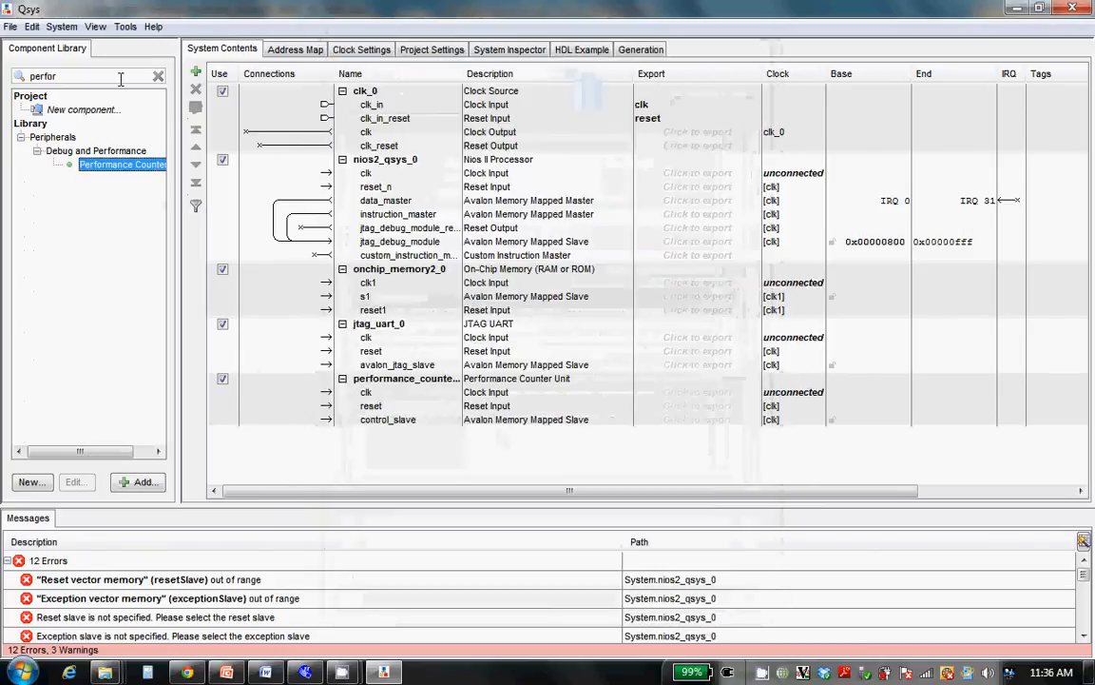
Clear the library search and add the custom fir_1_interface component from the Special group to the system
left_click(158, 77)
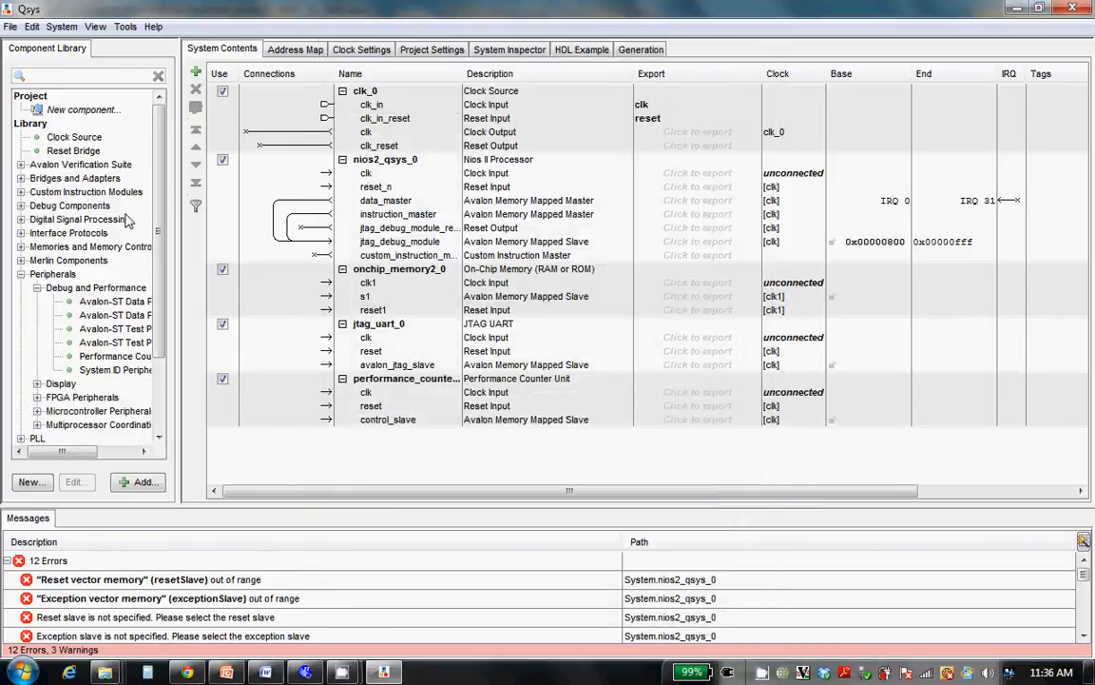
left_click(21, 274)
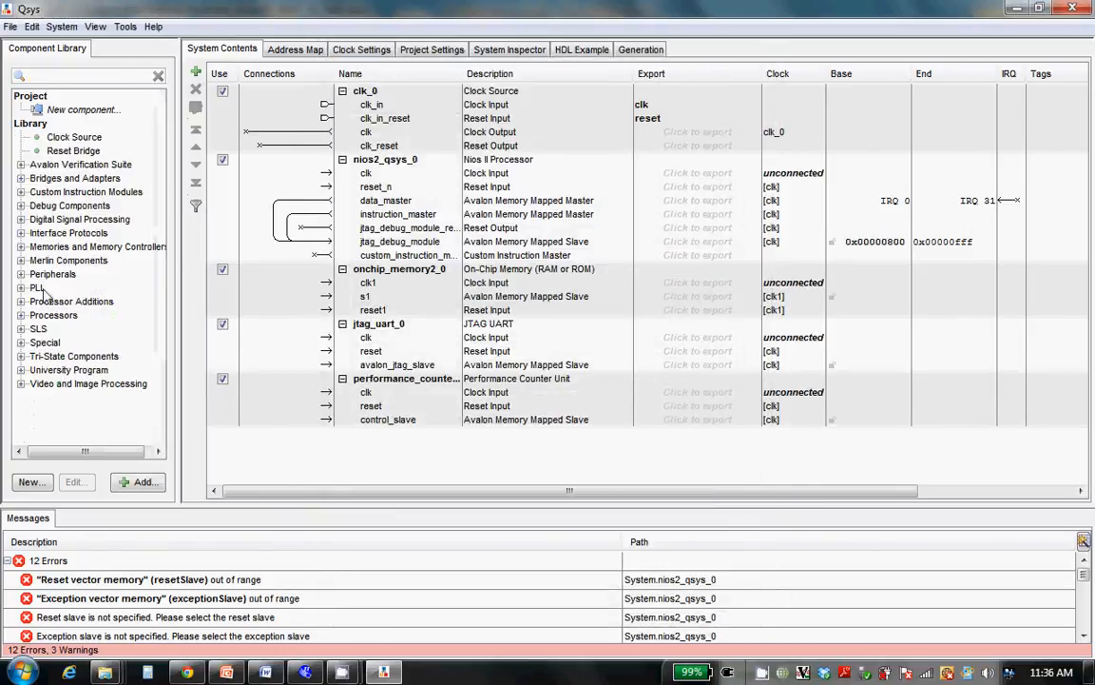
left_click(21, 342)
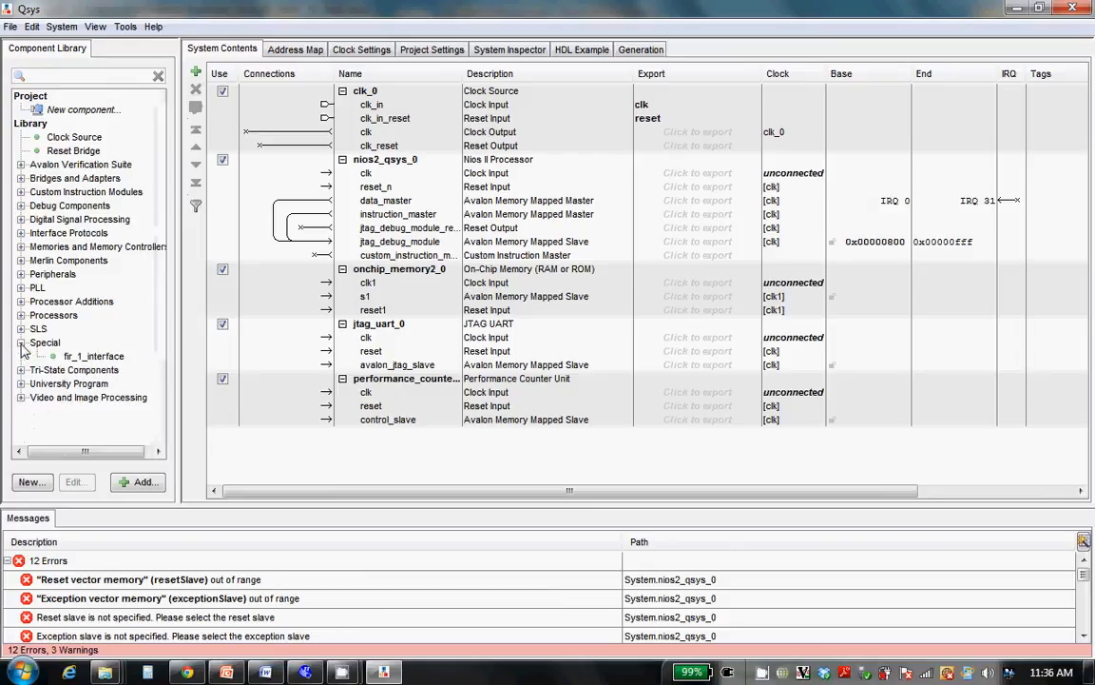
double_click(93, 355)
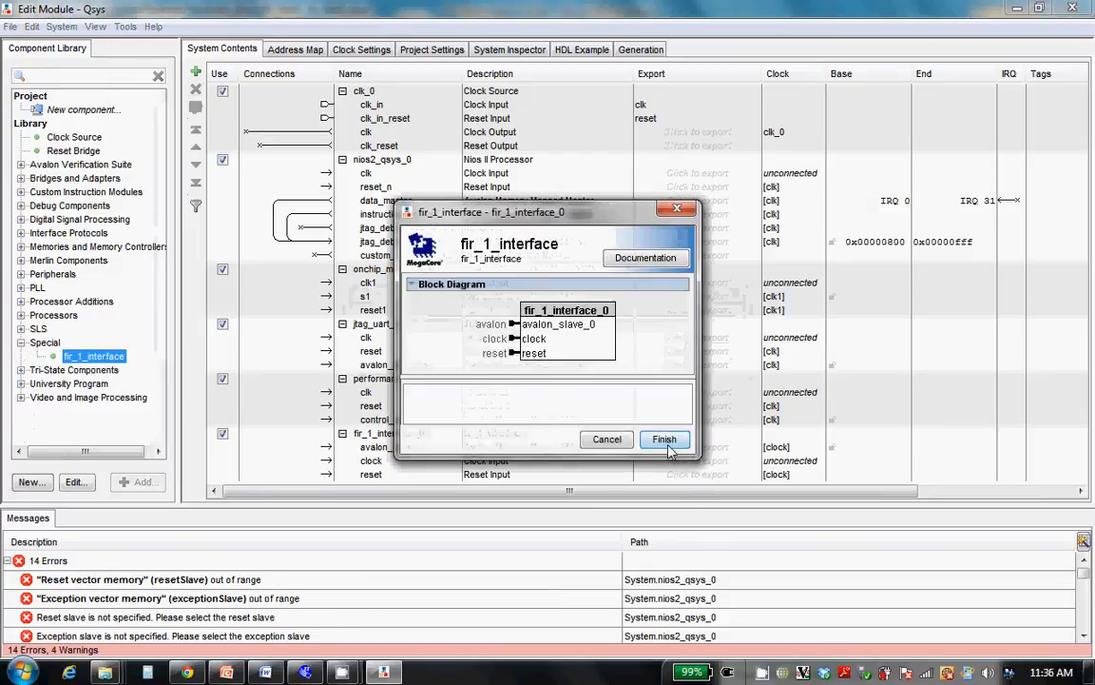
left_click(665, 439)
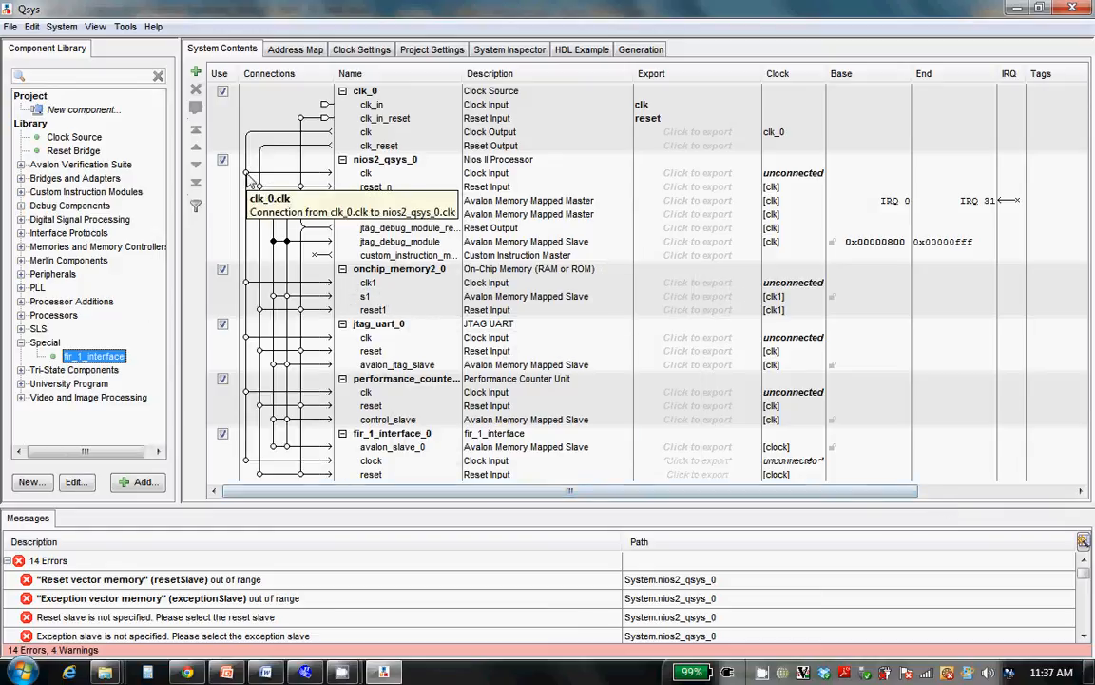
Connect the clk output of clk_0 to the clock inputs of the processor, on-chip memory, JTAG UART, performance counter and FIR interface
left_click(246, 172)
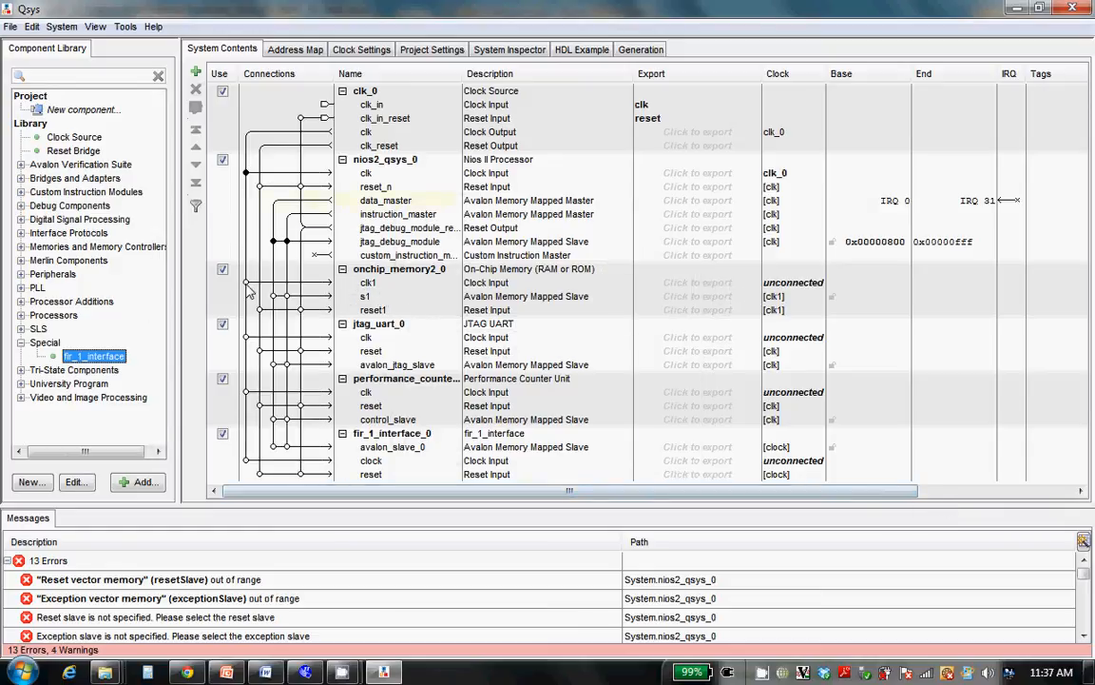
left_click(246, 282)
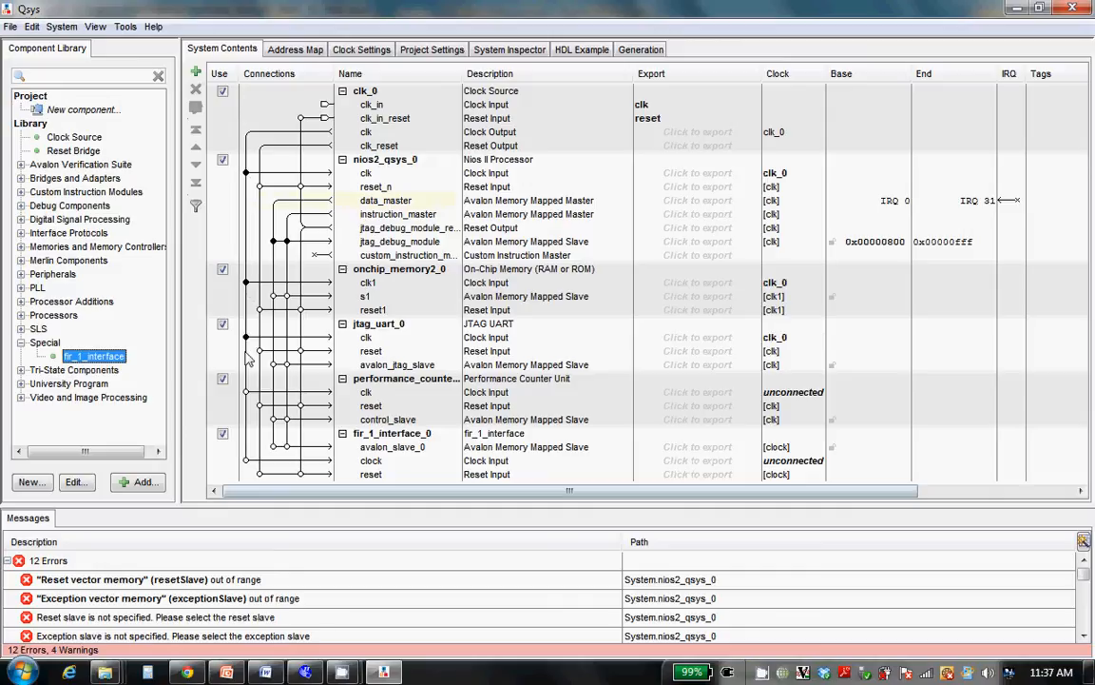
left_click(246, 337)
left_click(247, 391)
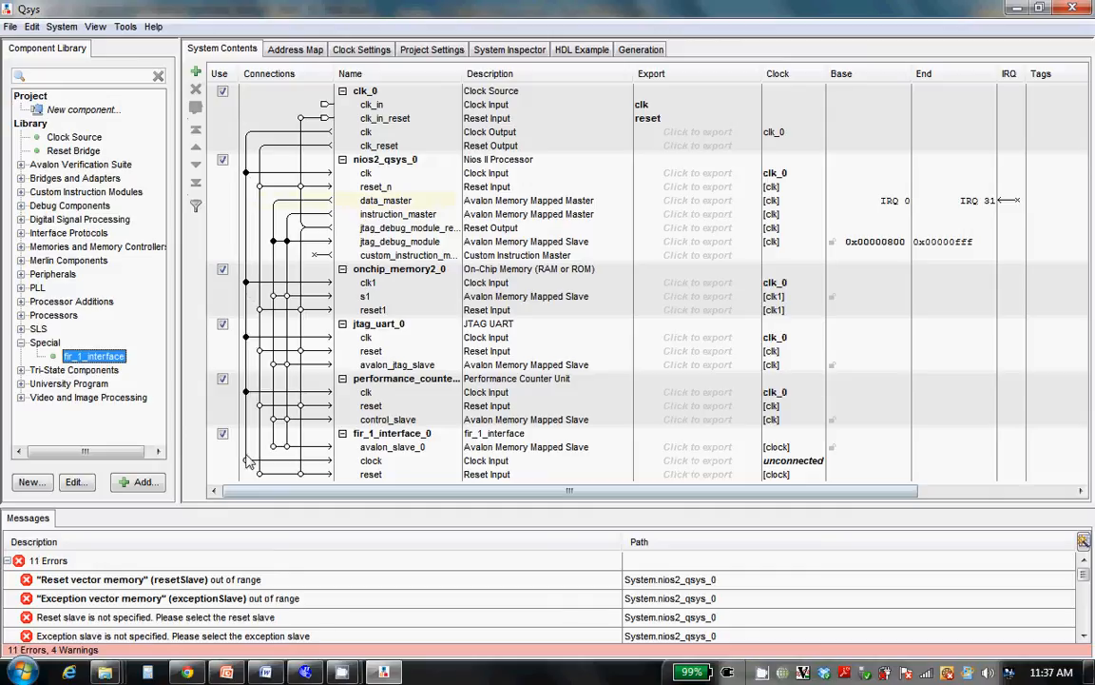
left_click(246, 460)
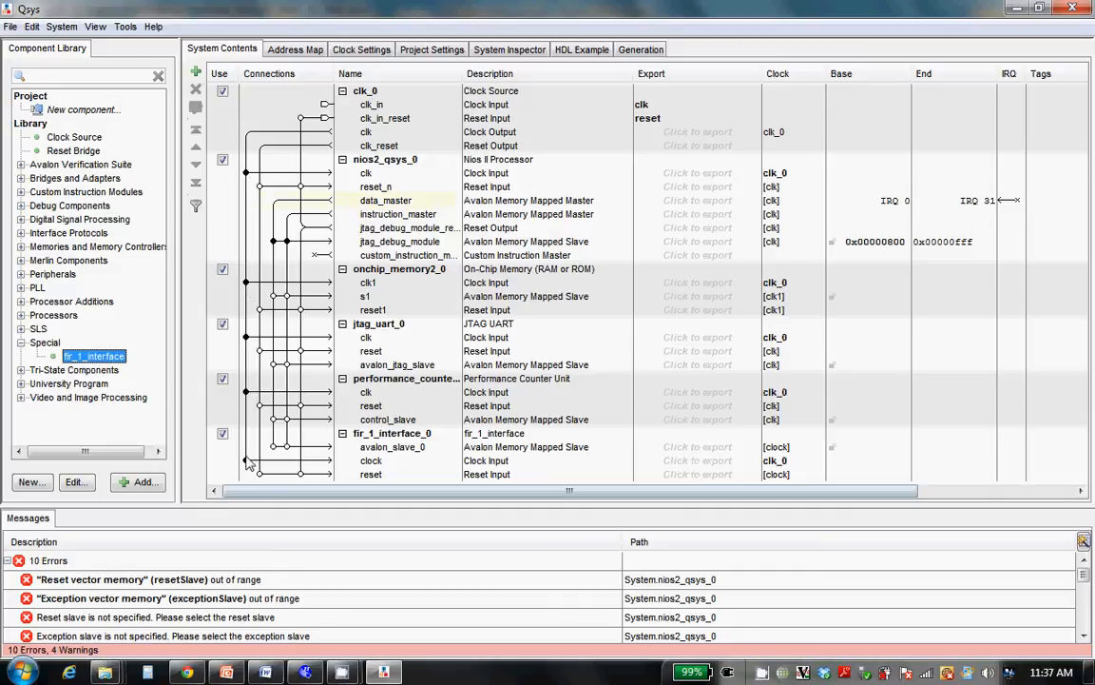
Connect clk_0's clk_reset output to the reset inputs of the processor, on-chip memory, JTAG UART, performance counter and FIR interface
left_click(259, 310)
left_click(260, 351)
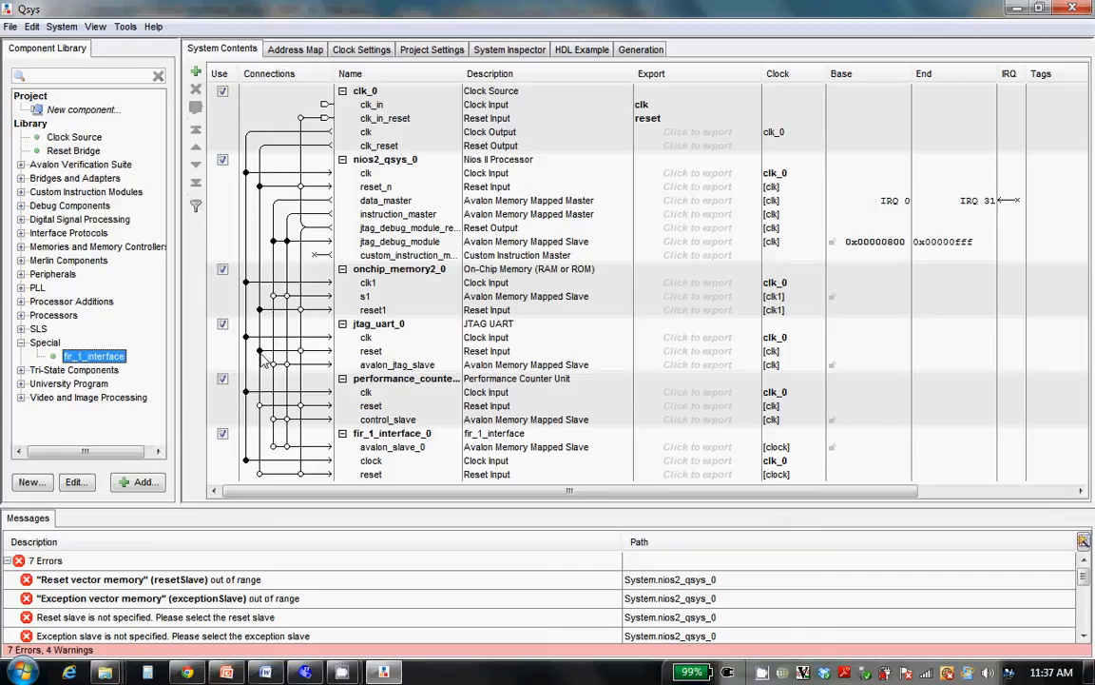
left_click(260, 405)
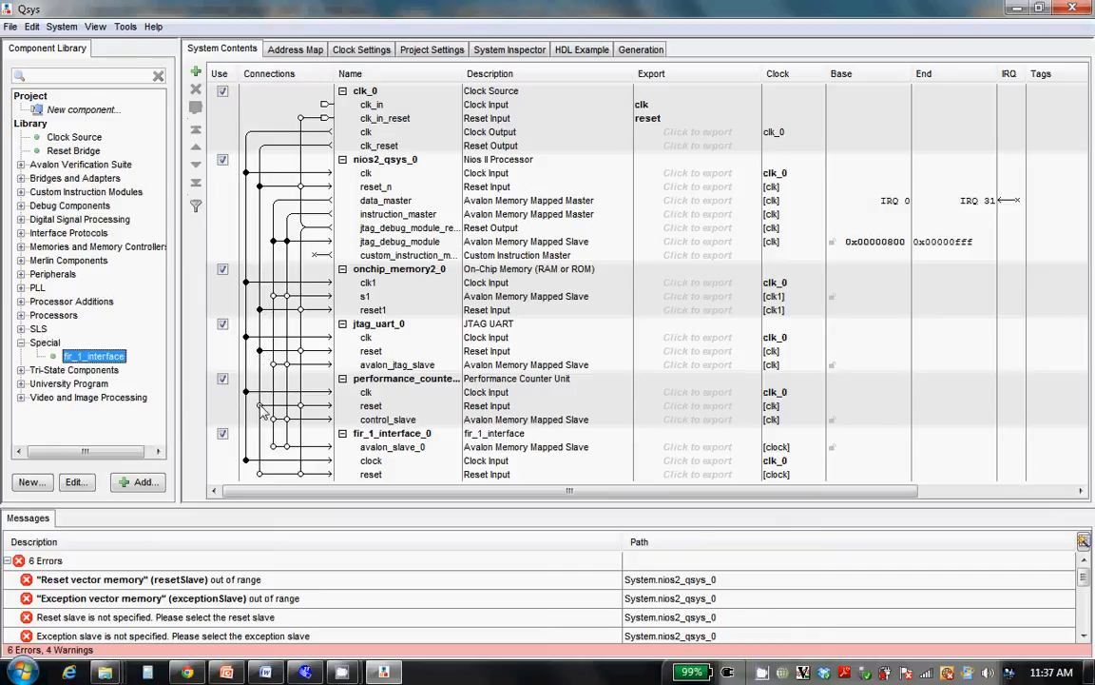
left_click(259, 473)
Connect the processor's data_master to the memory, JTAG UART, performance counter and FIR slaves, and its instruction_master to the memory's s1
left_click(273, 296)
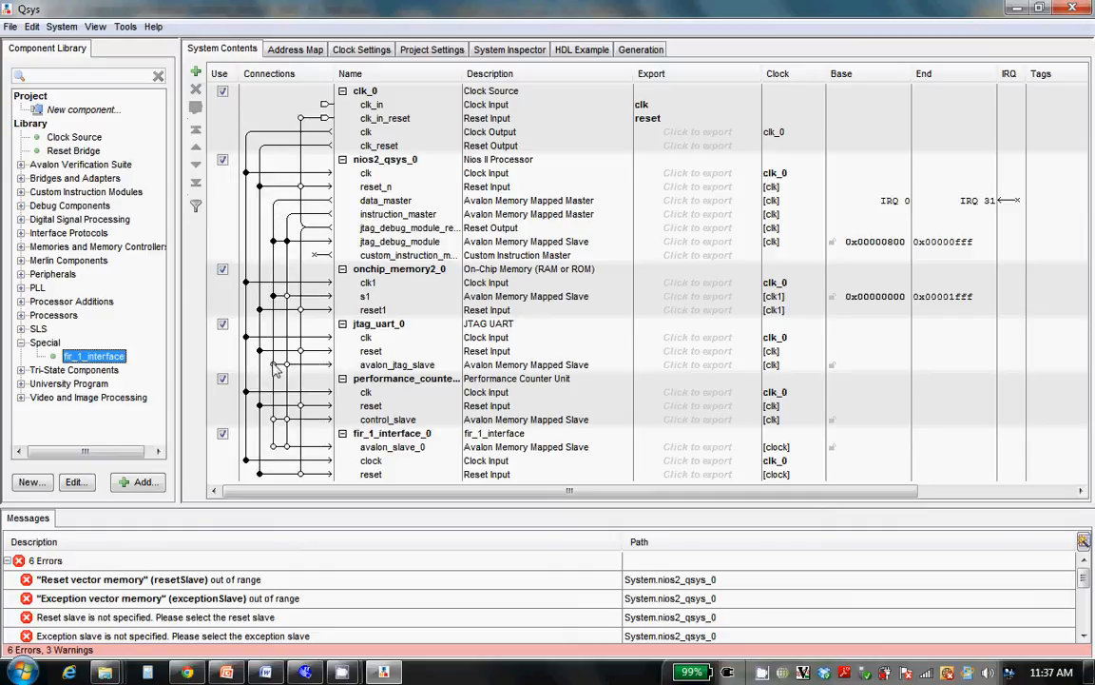
left_click(273, 365)
left_click(273, 420)
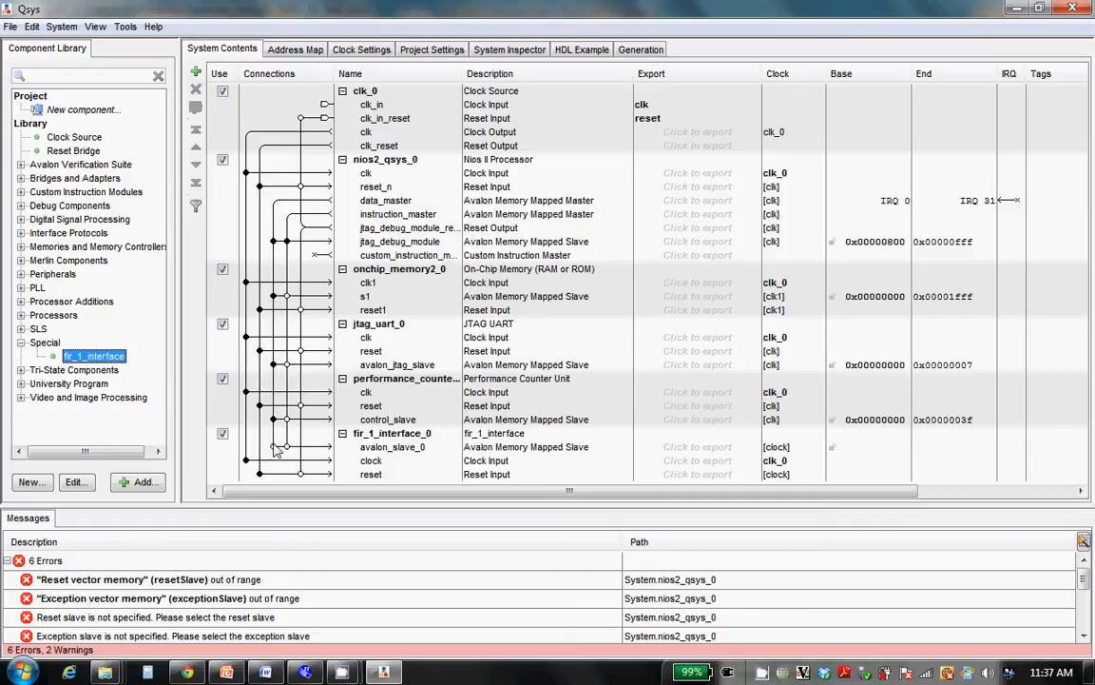
left_click(273, 447)
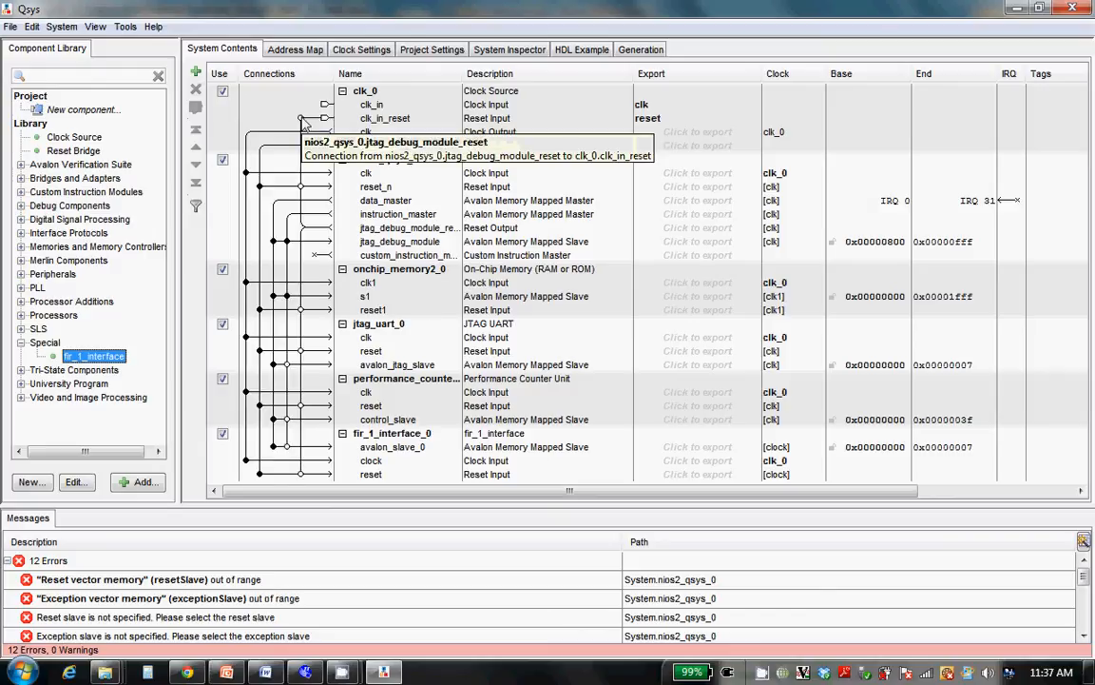
Connect the processor's jtag_debug_module_reset output to clk_0's clk_in_reset and automatically assign the system's base addresses
left_click(301, 118)
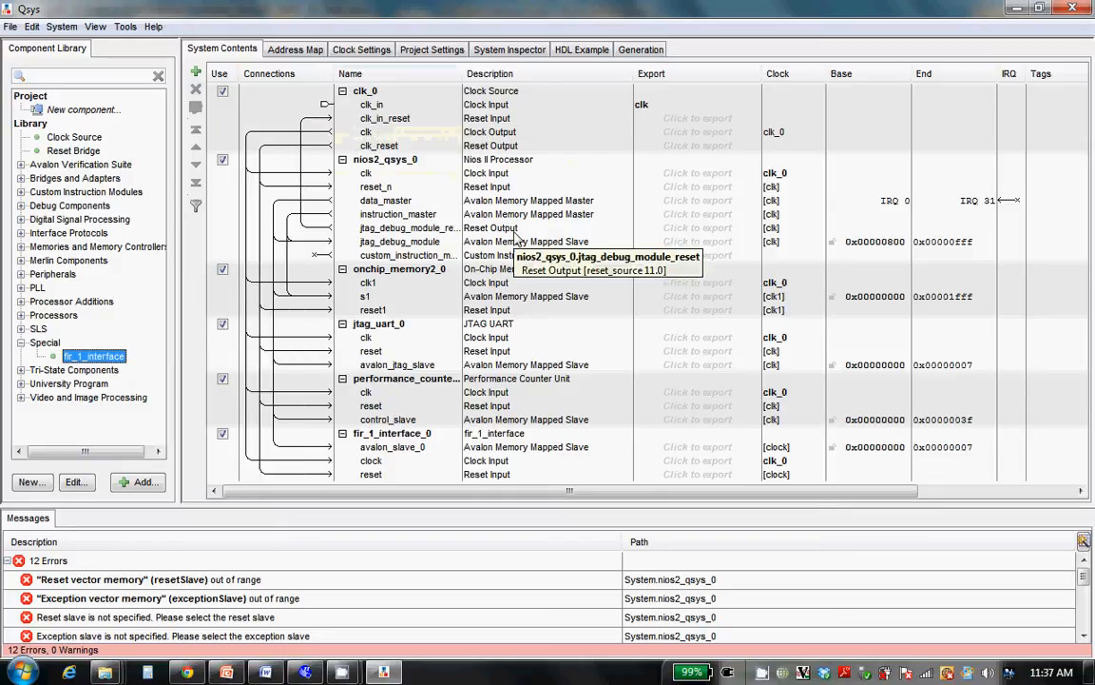
left_click(61, 26)
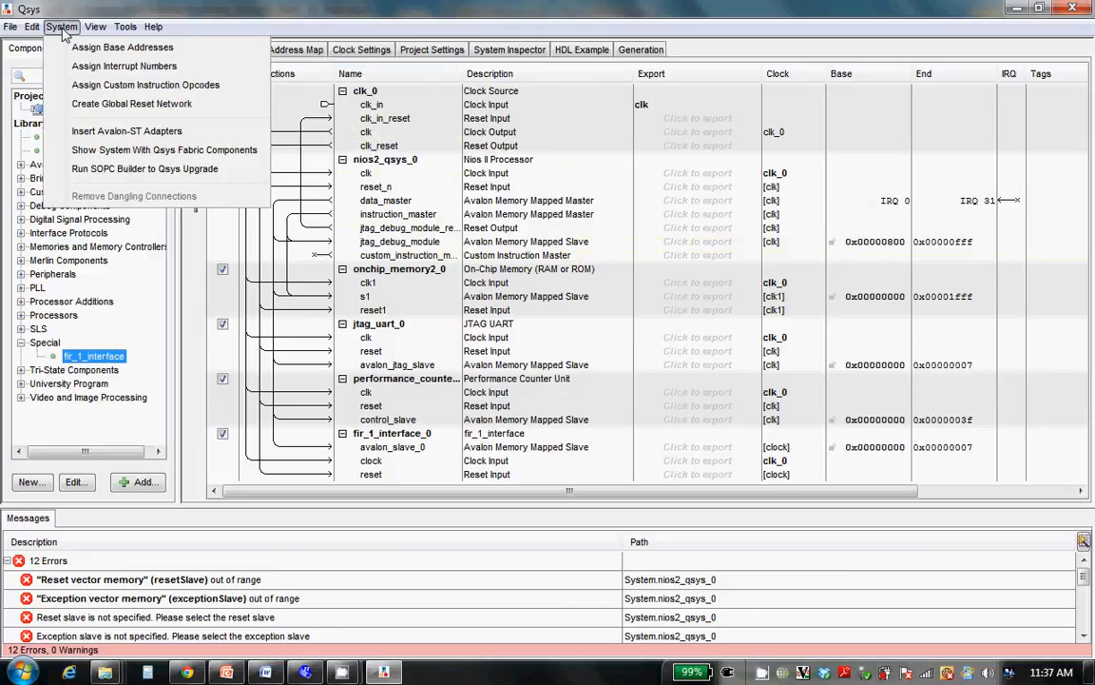
left_click(76, 47)
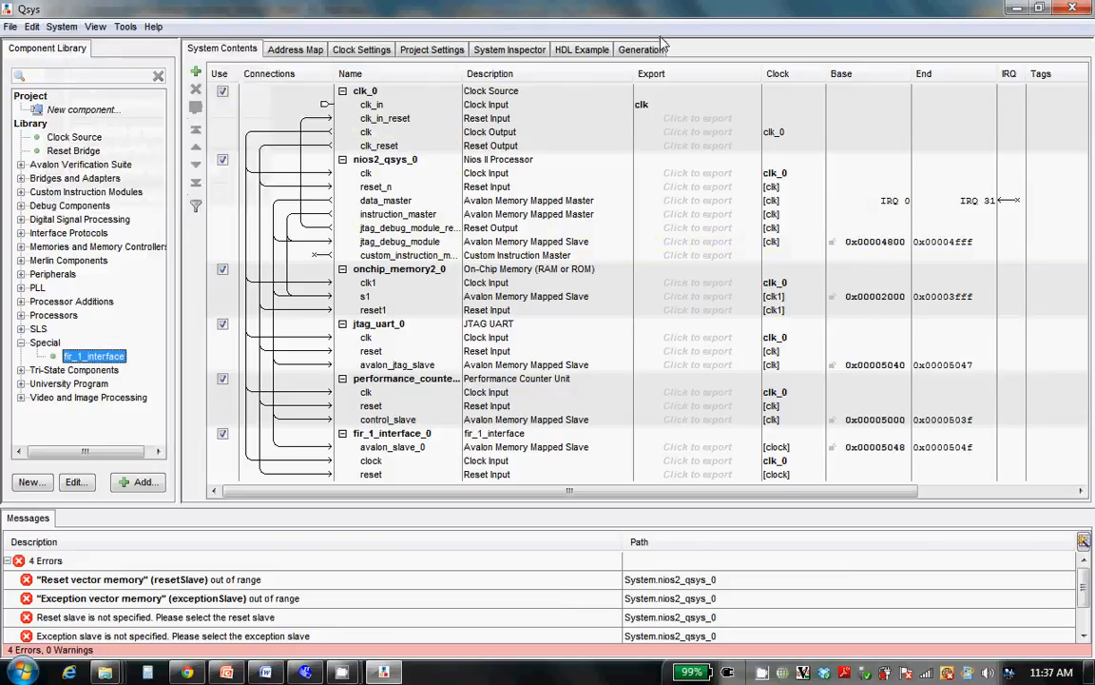
left_click(9, 27)
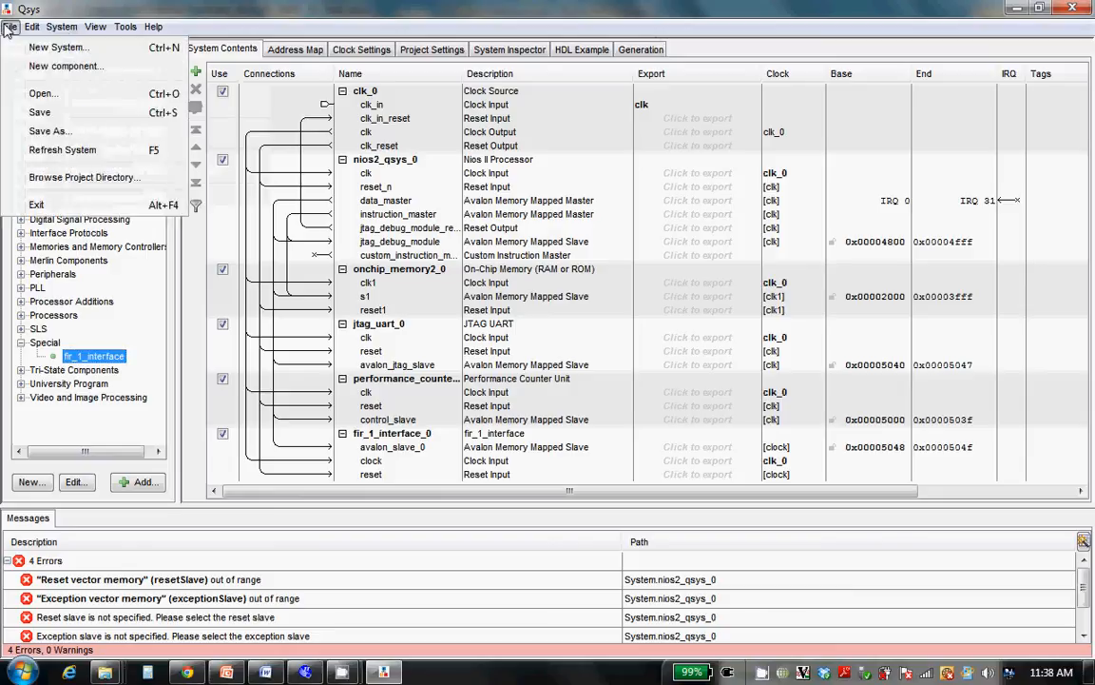
left_click(200, 228)
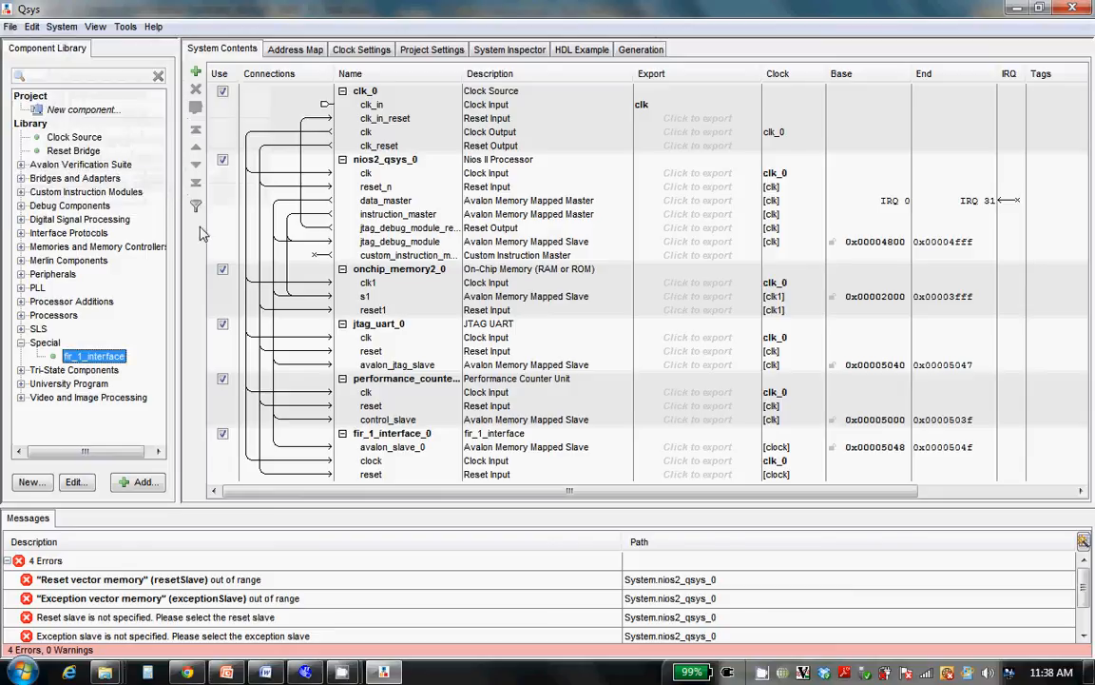
Set both the reset vector memory and the exception vector memory of nios2_qsys_0 to onchip_memory2_0.s1
double_click(377, 161)
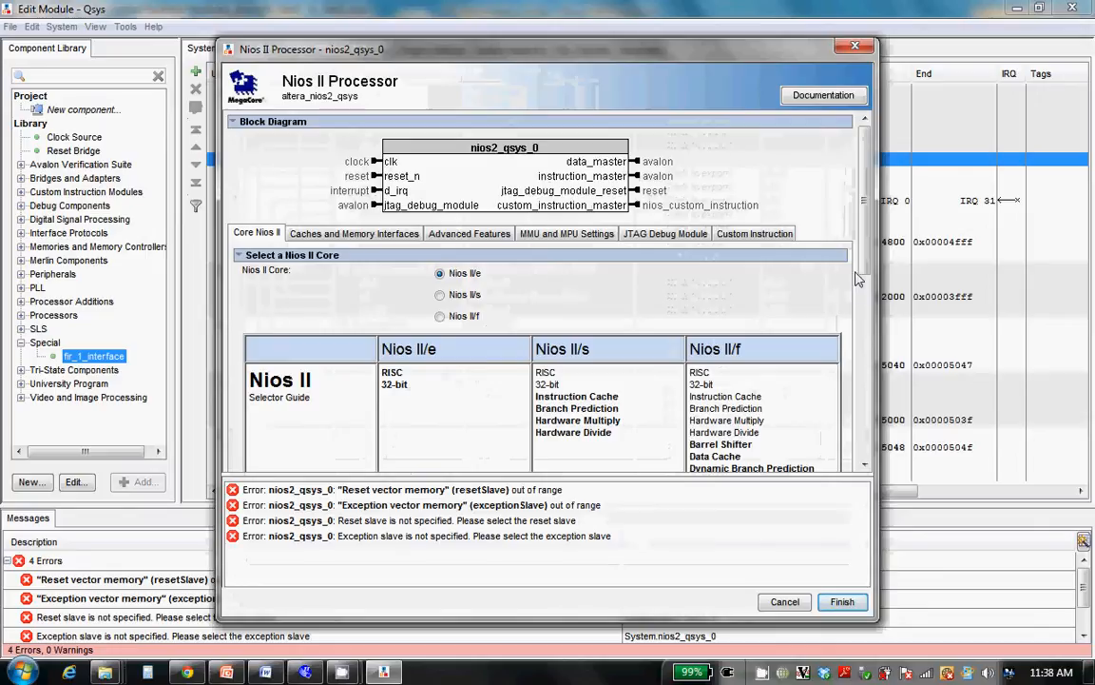
left_click_drag(855, 277, 851, 441)
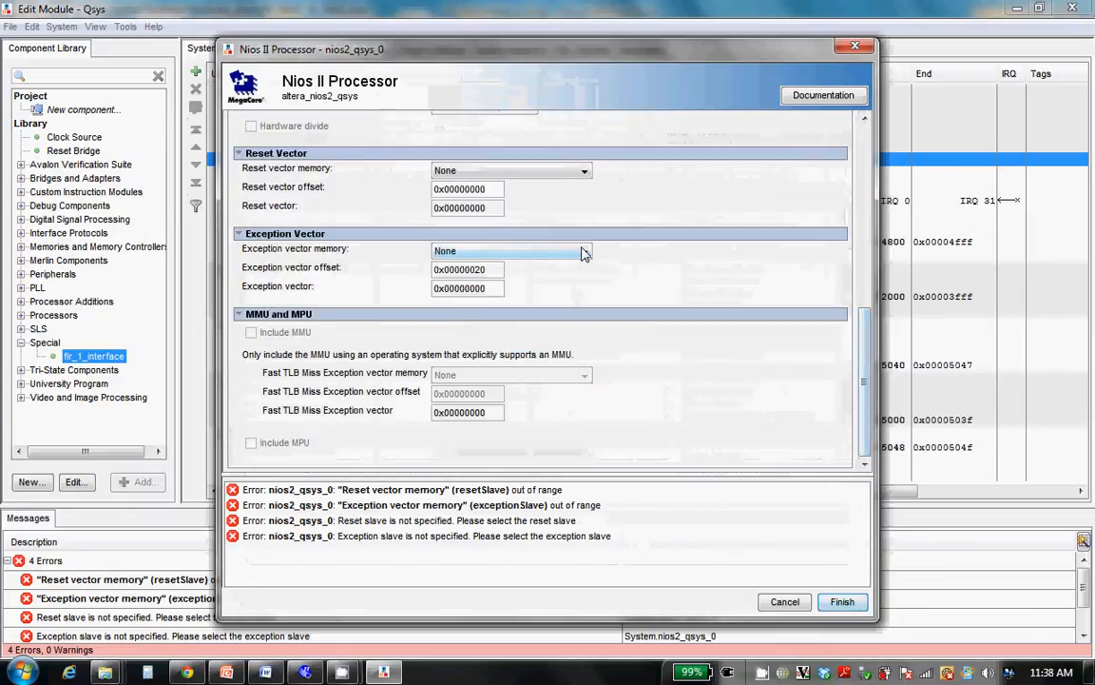
left_click(580, 171)
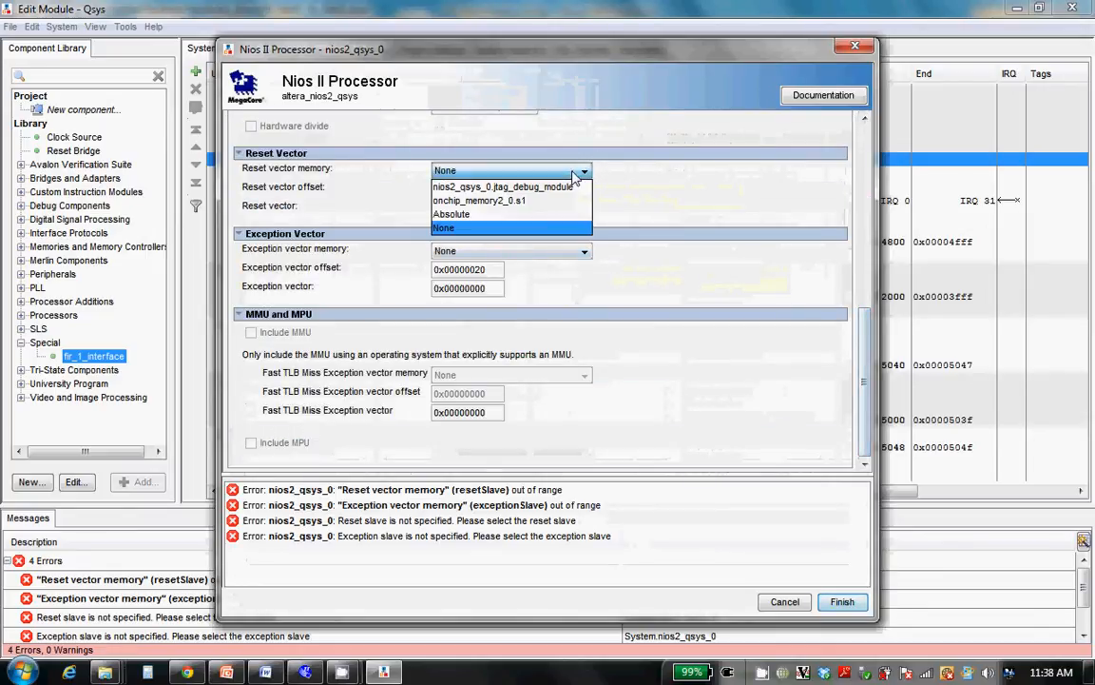
left_click(535, 202)
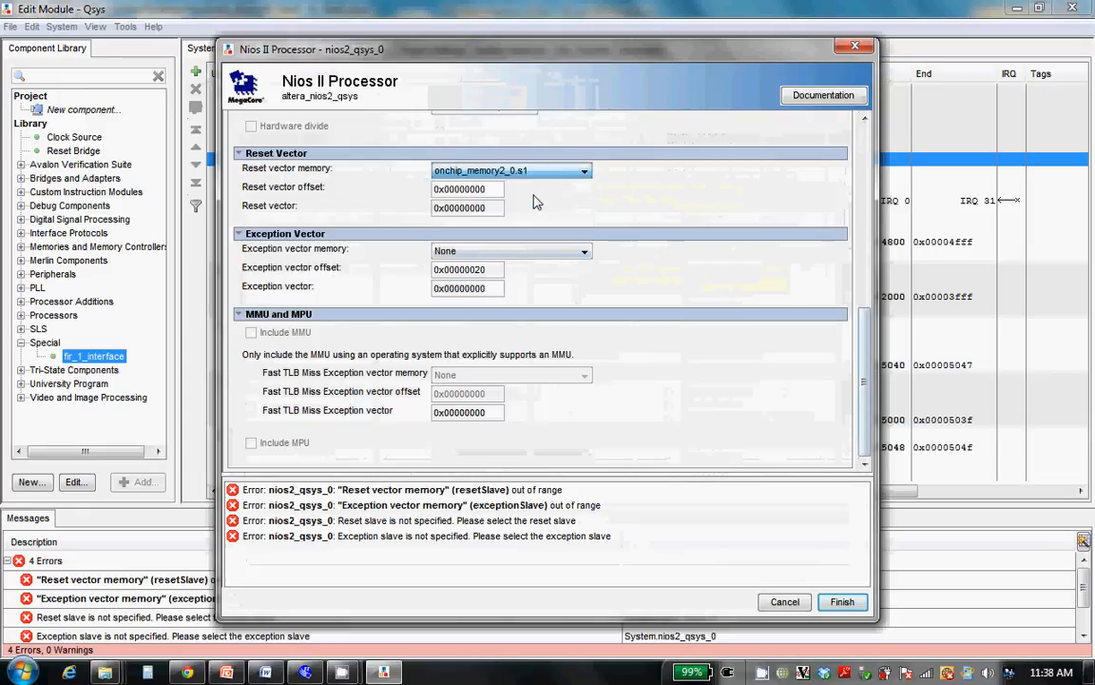
left_click(529, 255)
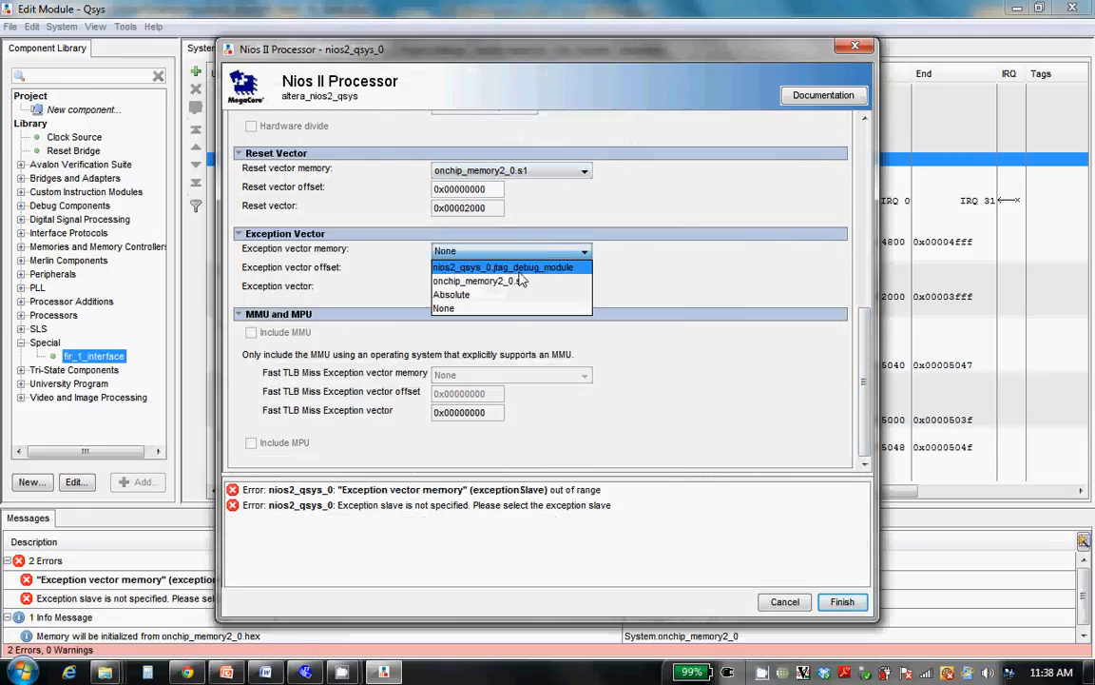
left_click(523, 282)
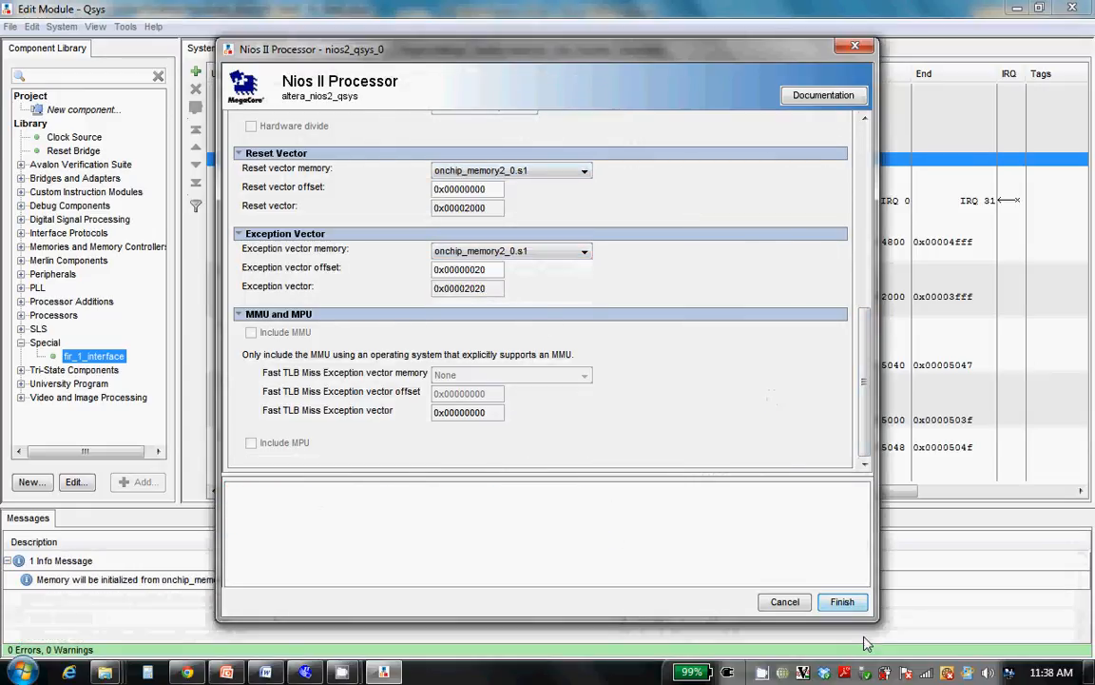
left_click(841, 602)
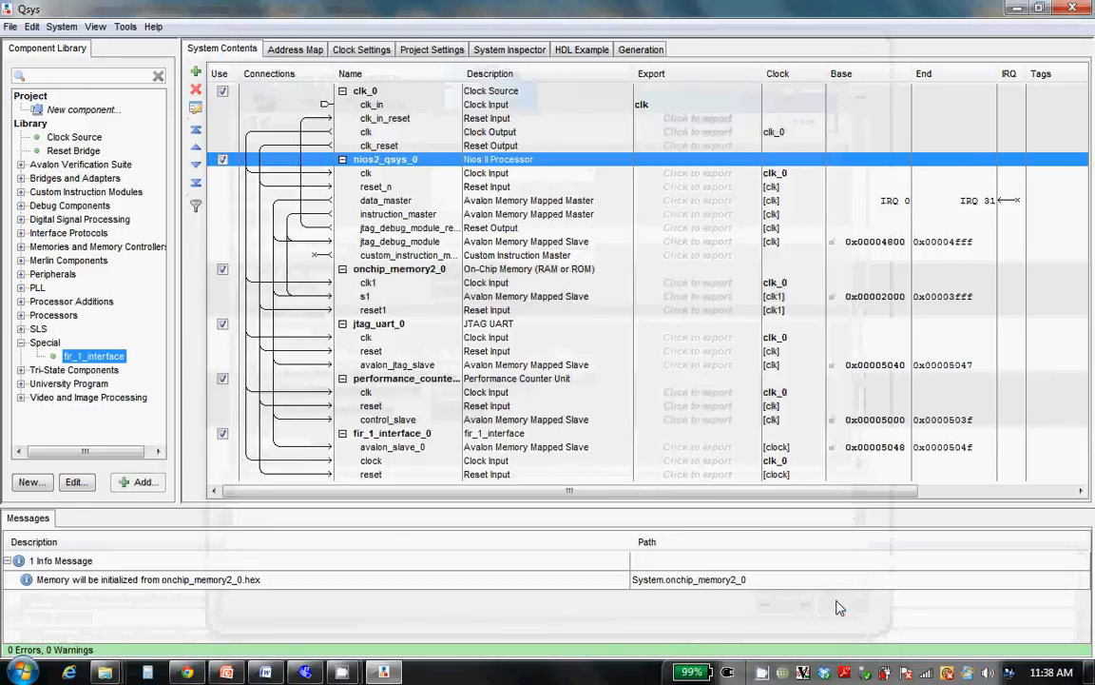
Save the Qsys system as fir_hard_qsys in the Hardware_demo folder
left_click(9, 26)
left_click(40, 114)
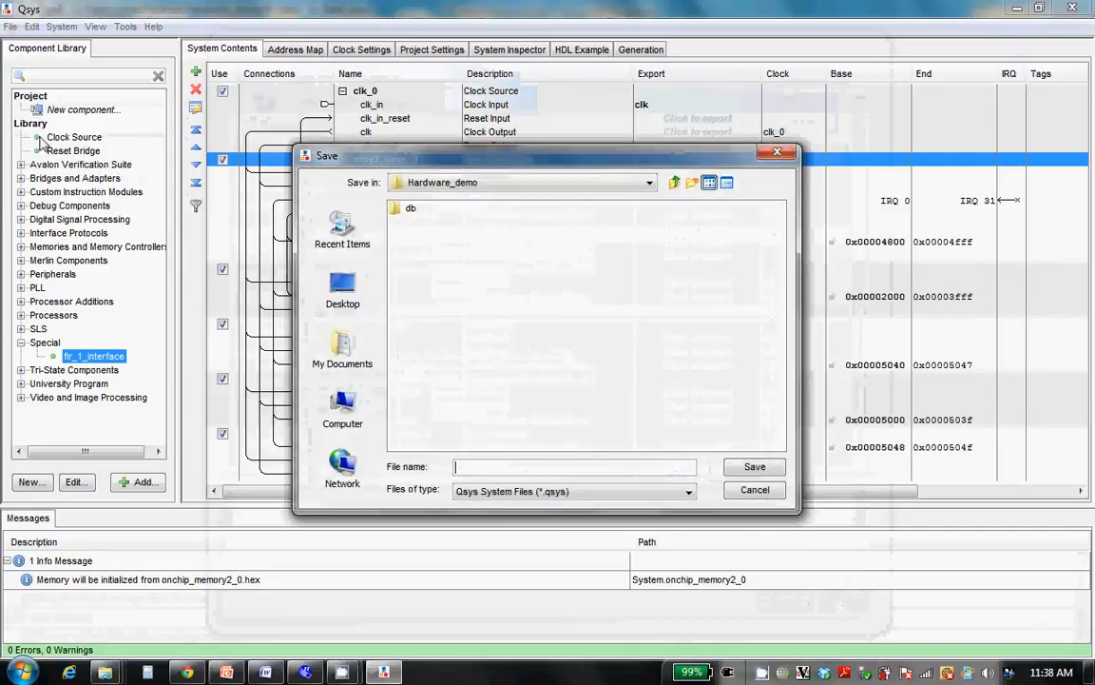
type("fir_hard_qsys")
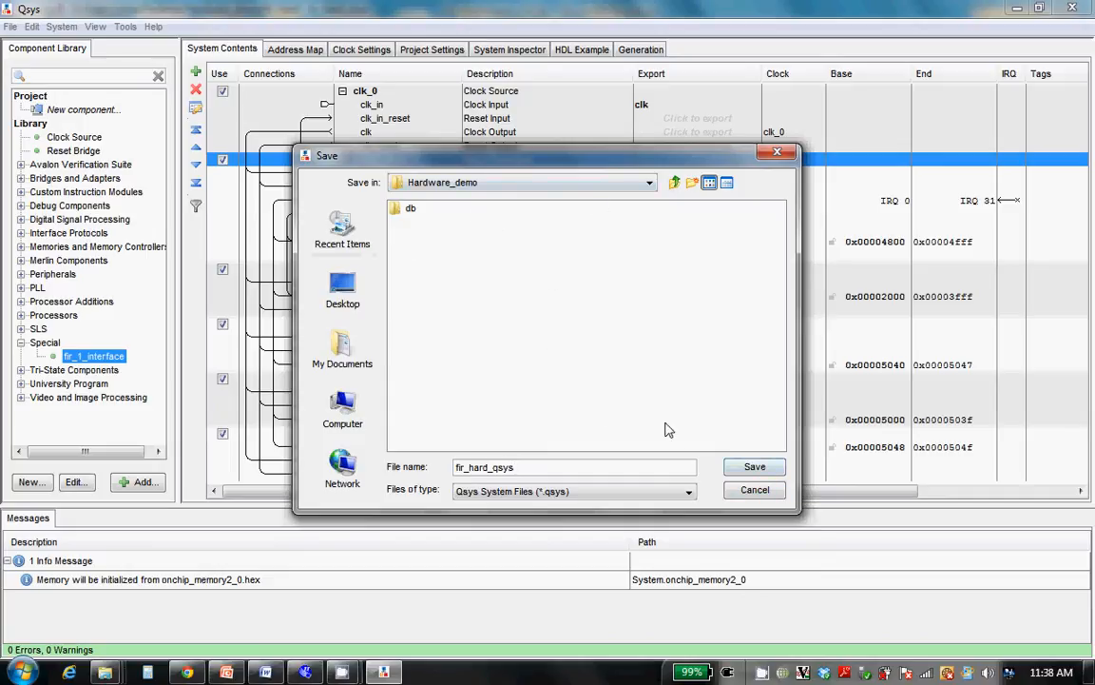
left_click(753, 466)
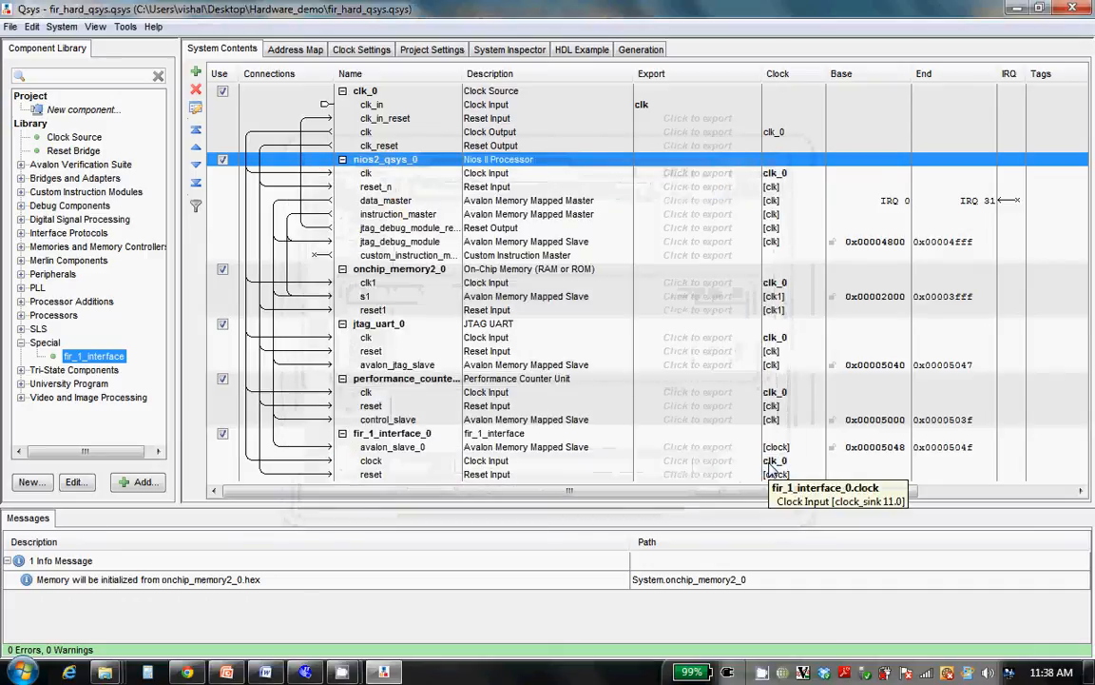
Generate the system's HDL design files for synthesis and block symbol file, and close the generation report when it completes
left_click(633, 50)
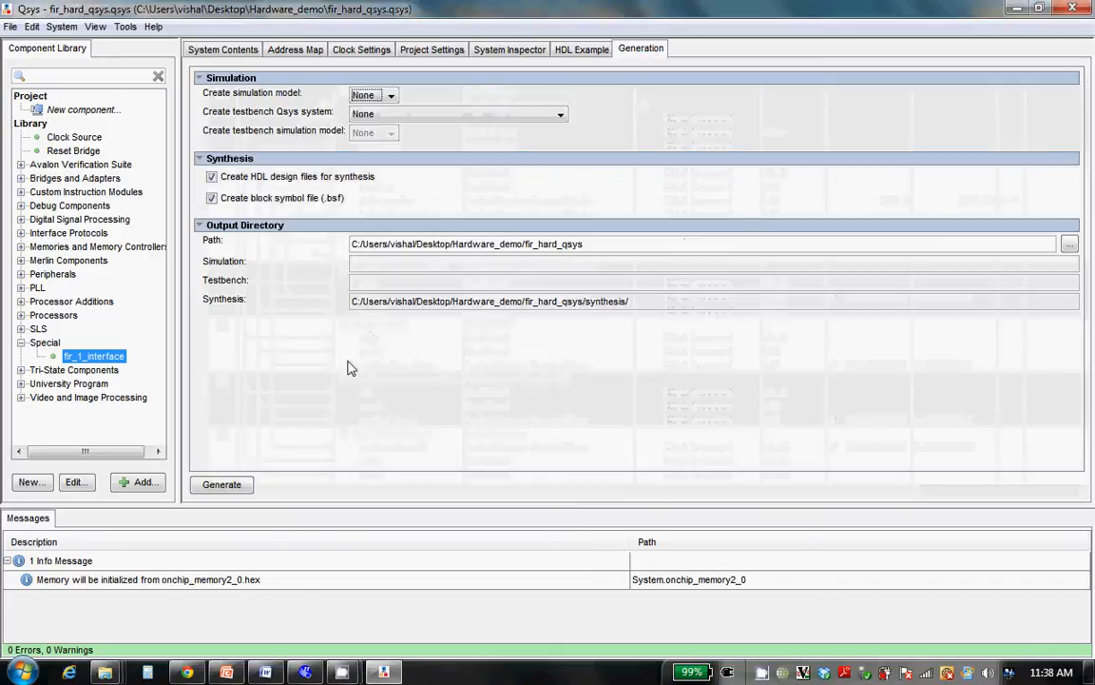
left_click(221, 486)
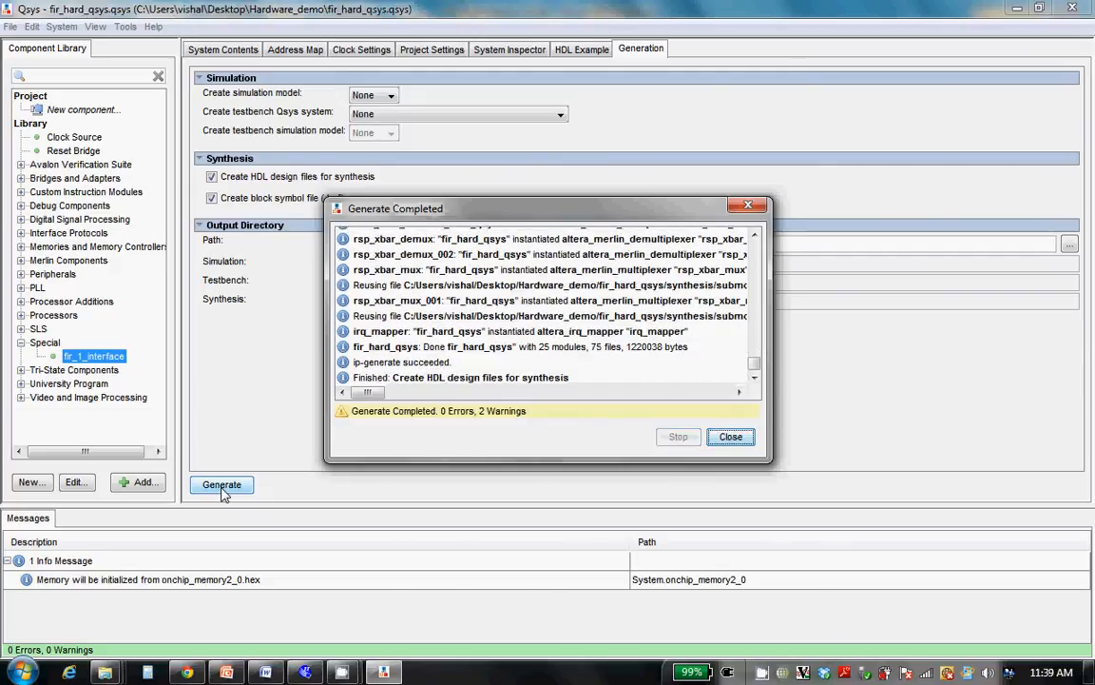
left_click(726, 436)
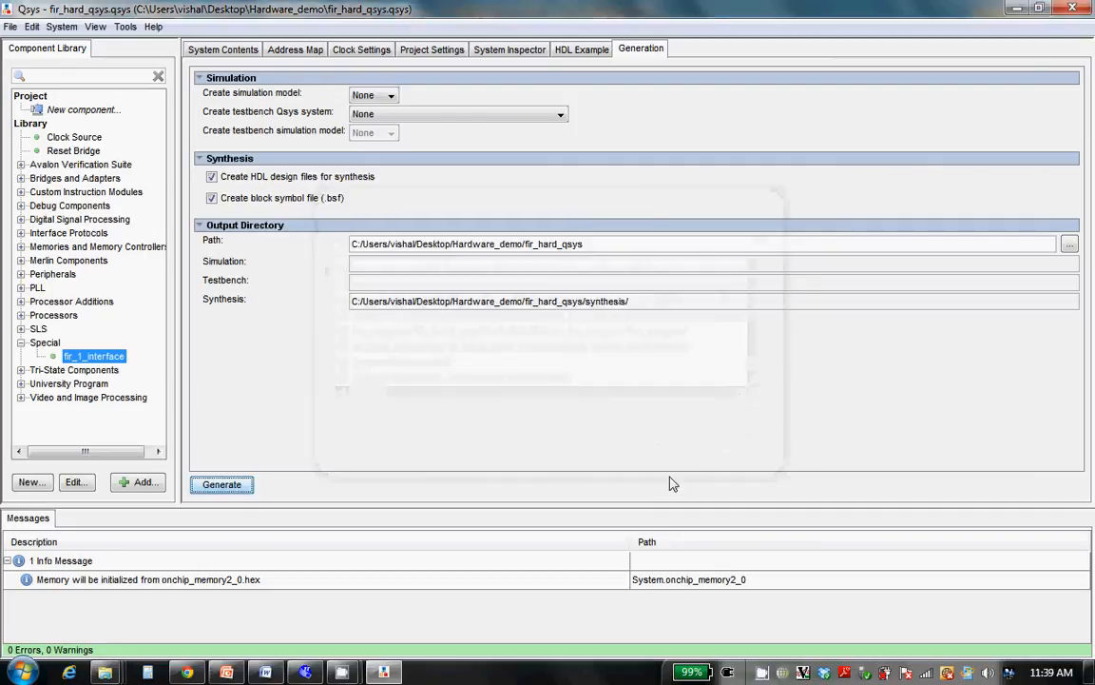
Switch to Quartus II and open the file browser for adding design files to the project
left_click(313, 672)
left_click(105, 239)
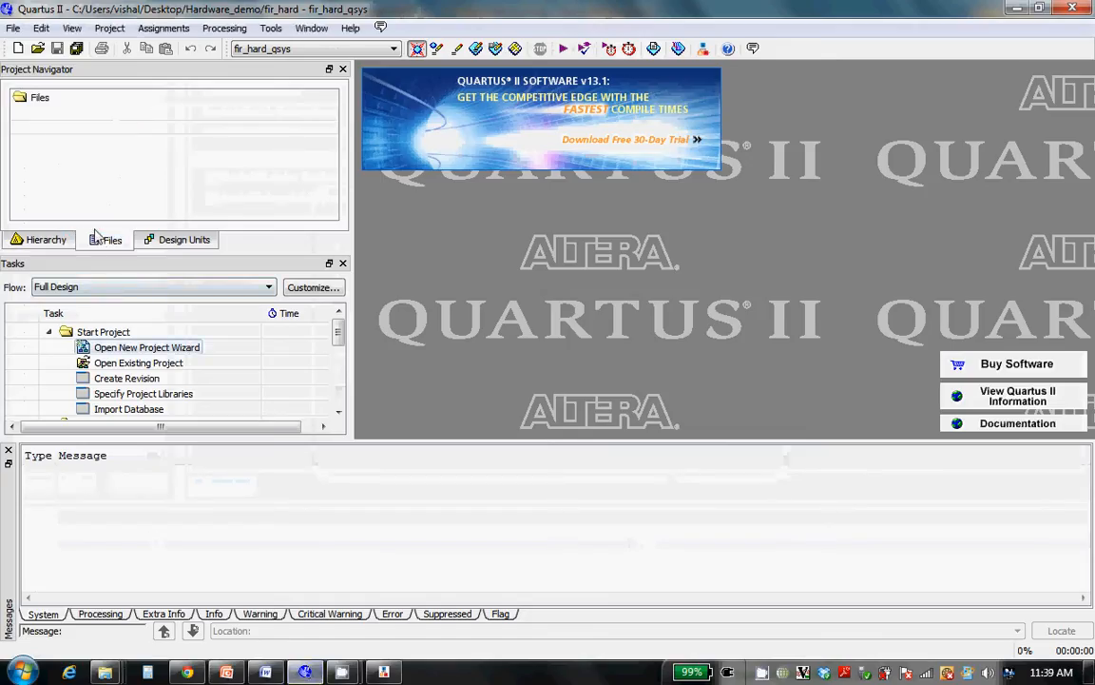
right_click(37, 101)
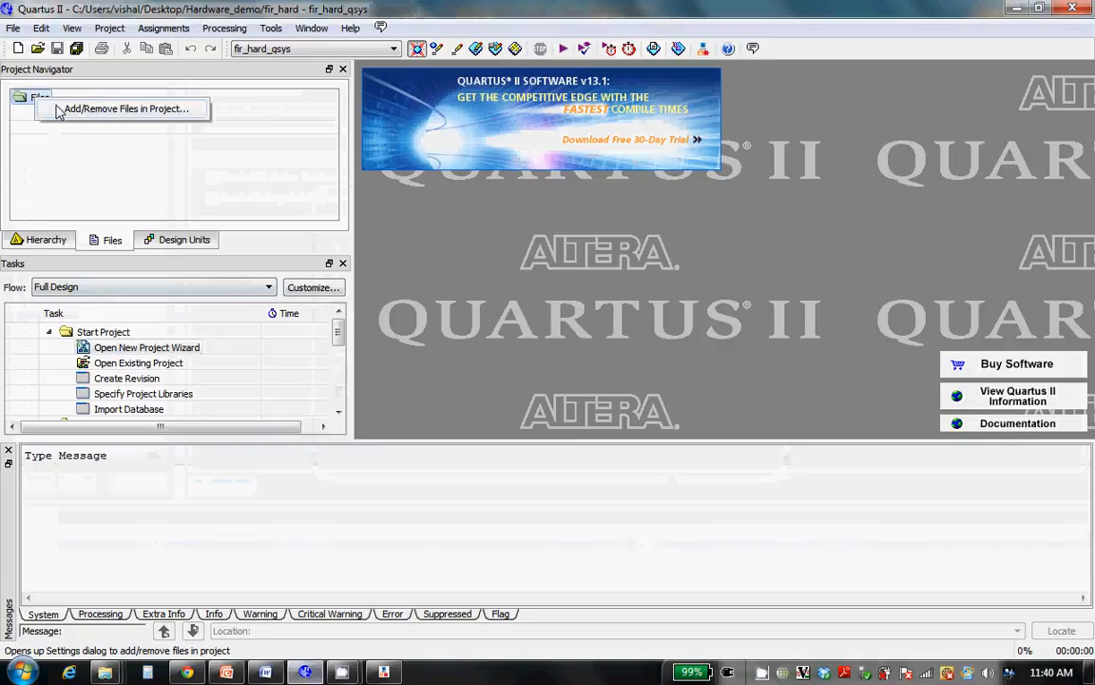
left_click(59, 110)
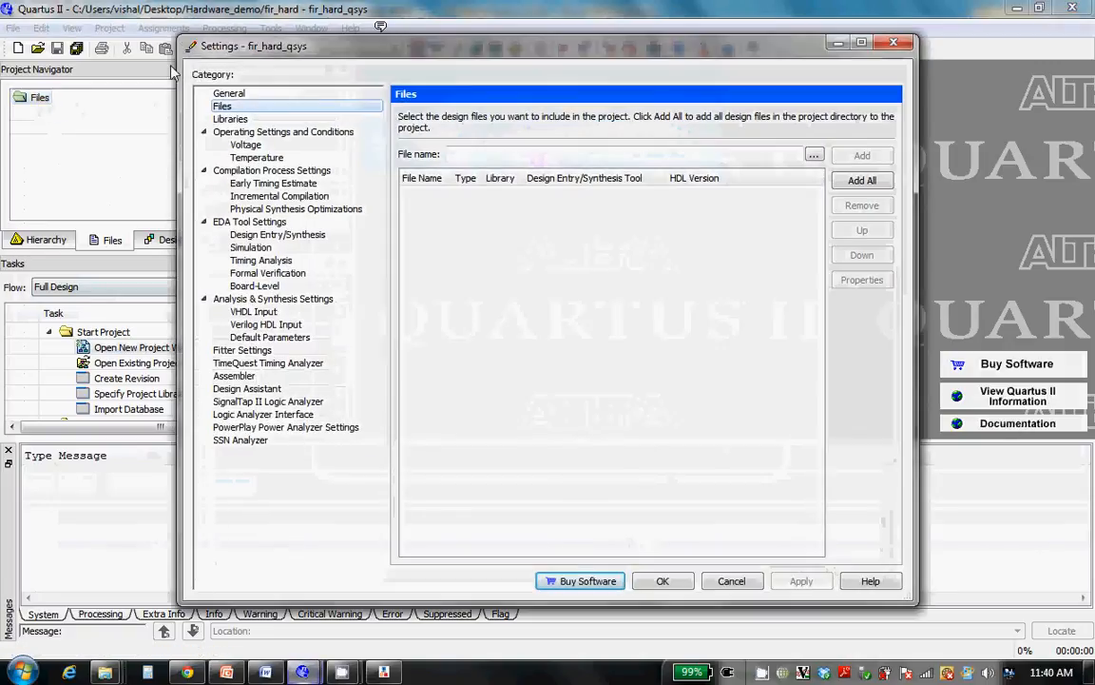
left_click(815, 157)
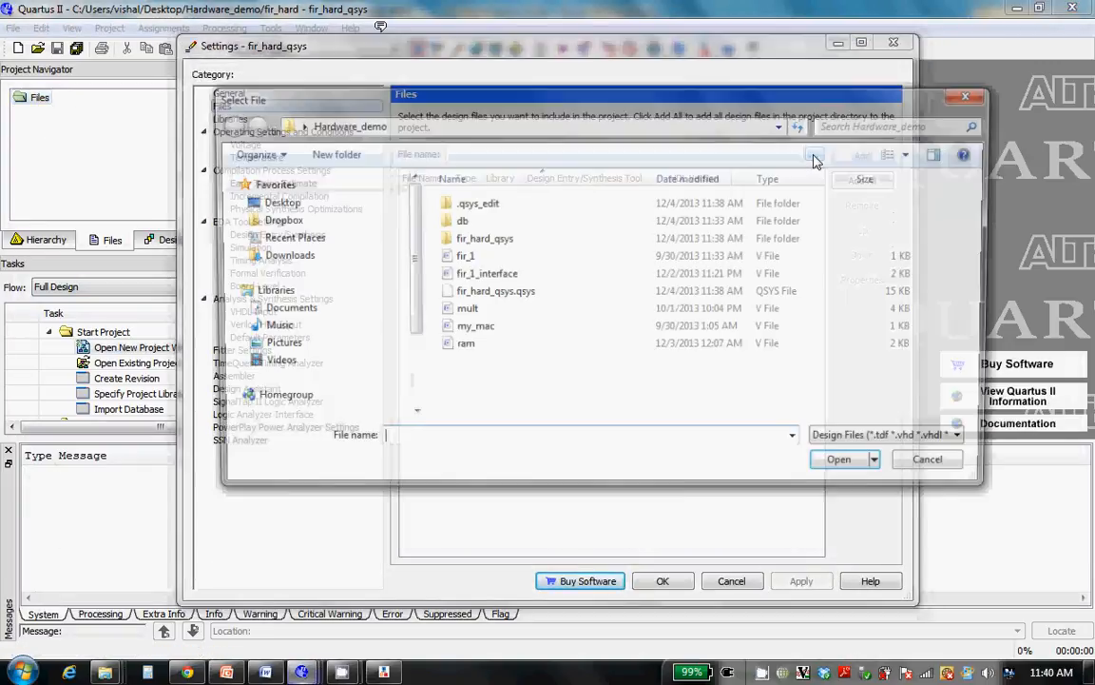
Choose fir_hard_qsys.qip from the fir_hard_qsys/synthesis folder, with the file type filter set to IP Variation Files (*.qip)
double_click(492, 240)
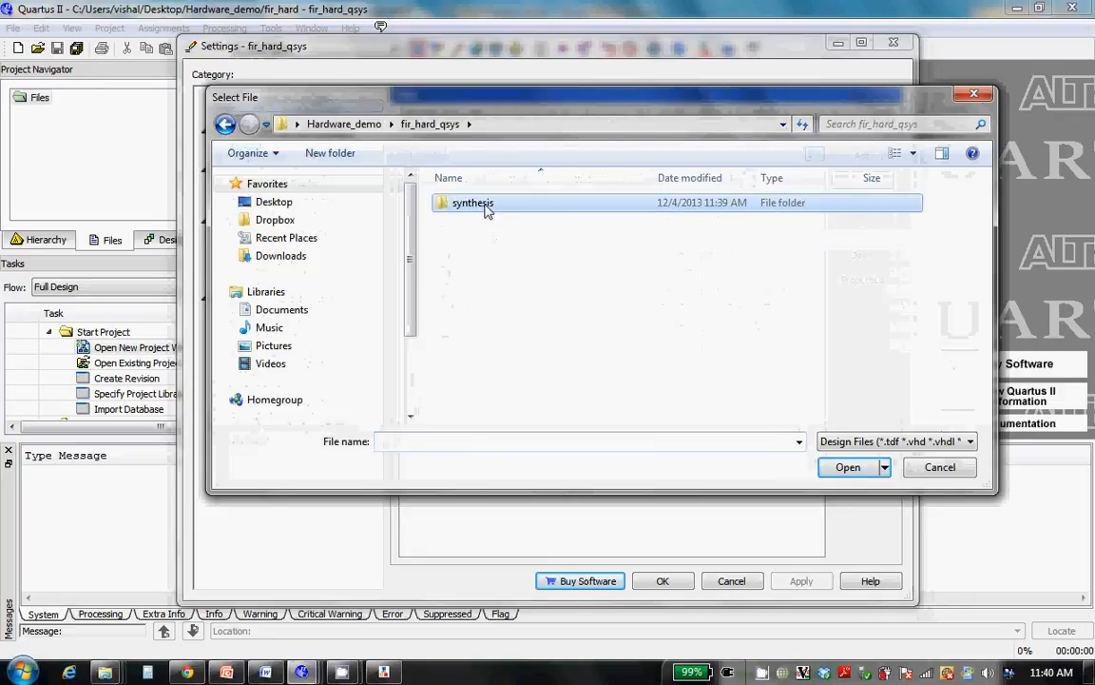
double_click(485, 207)
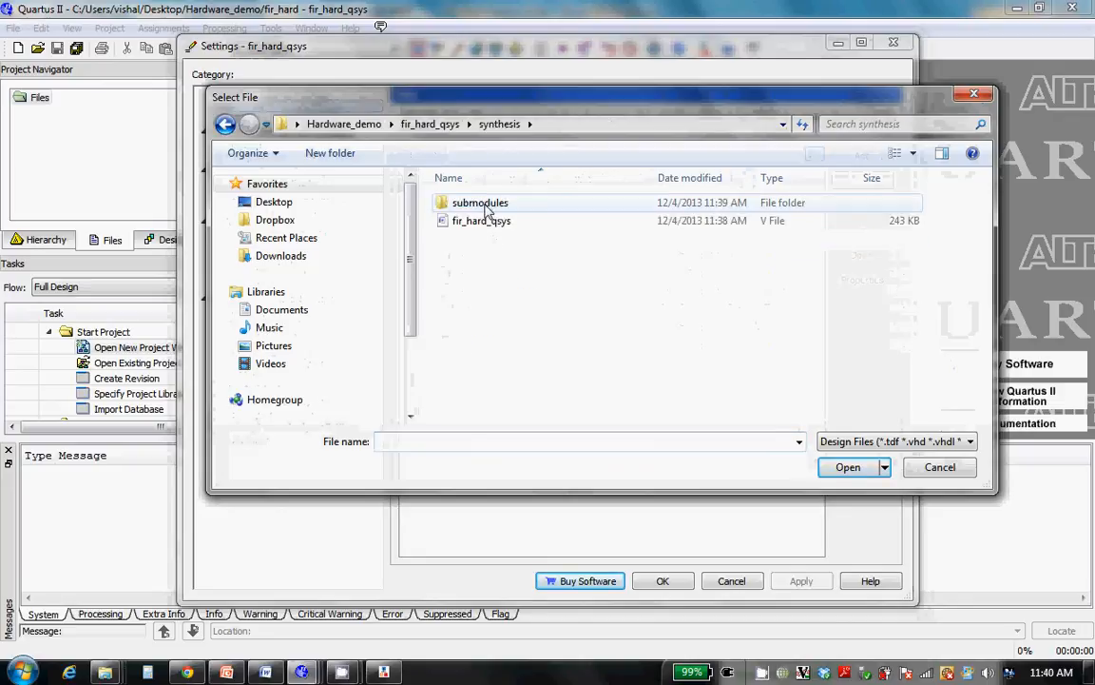
double_click(577, 207)
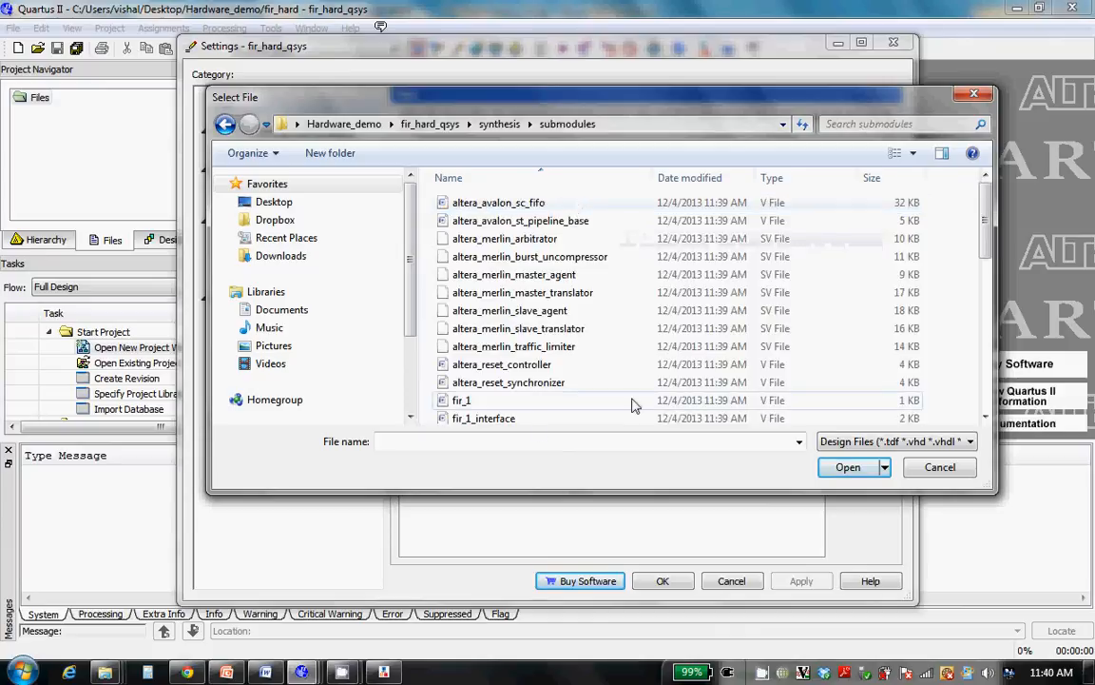
left_click(224, 124)
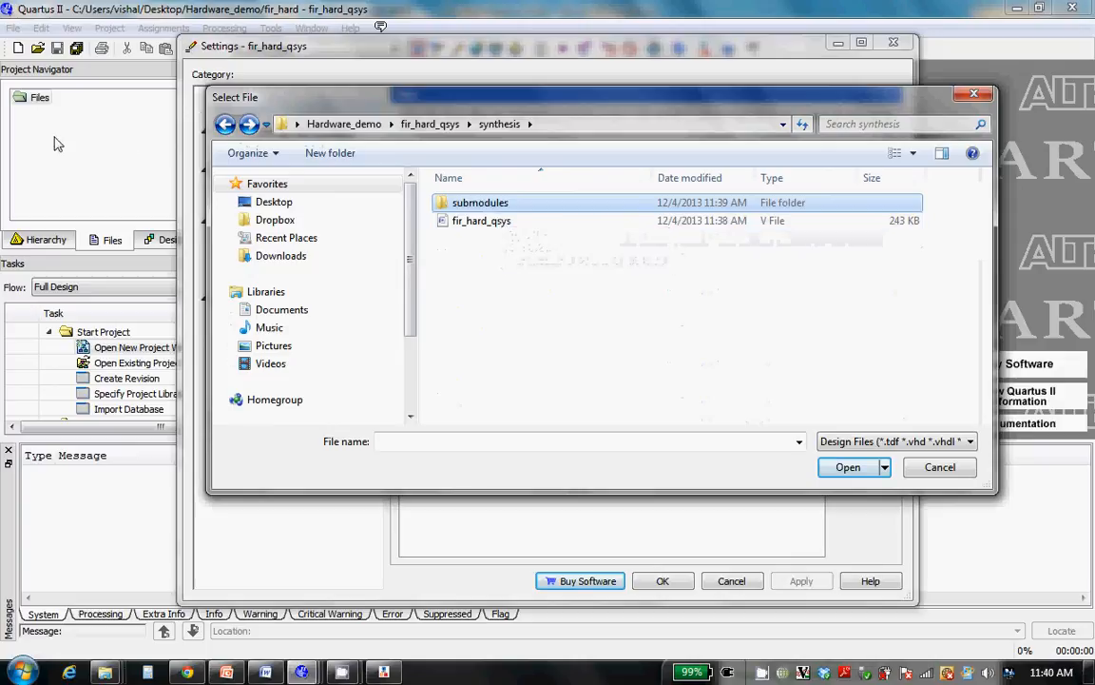
left_click(867, 441)
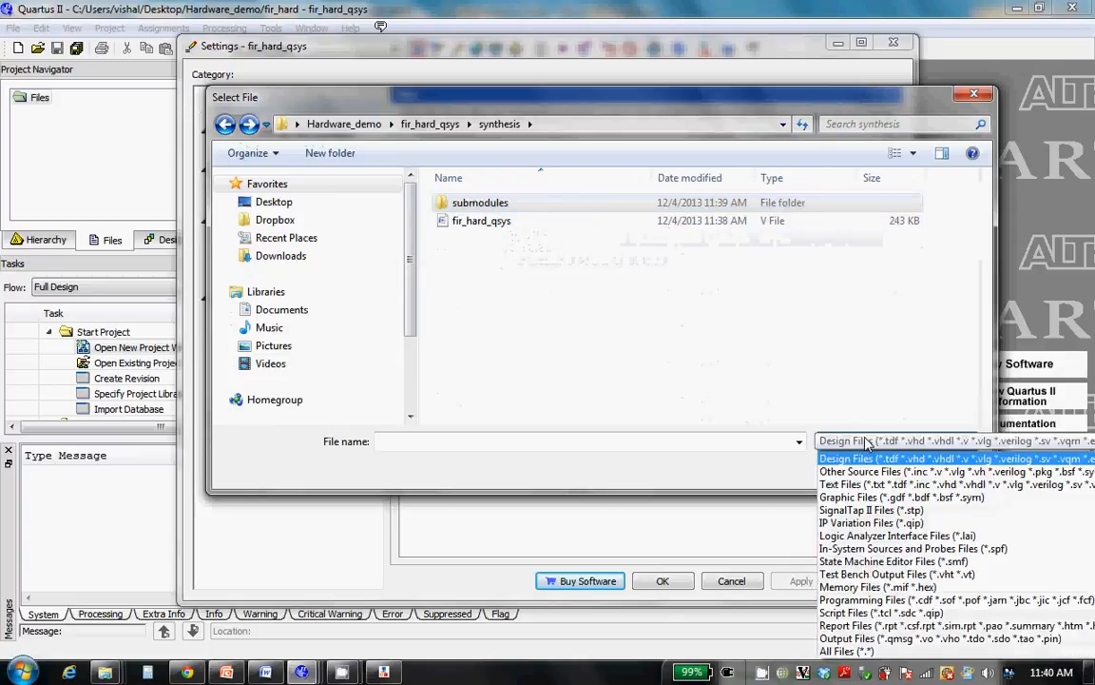
left_click(867, 524)
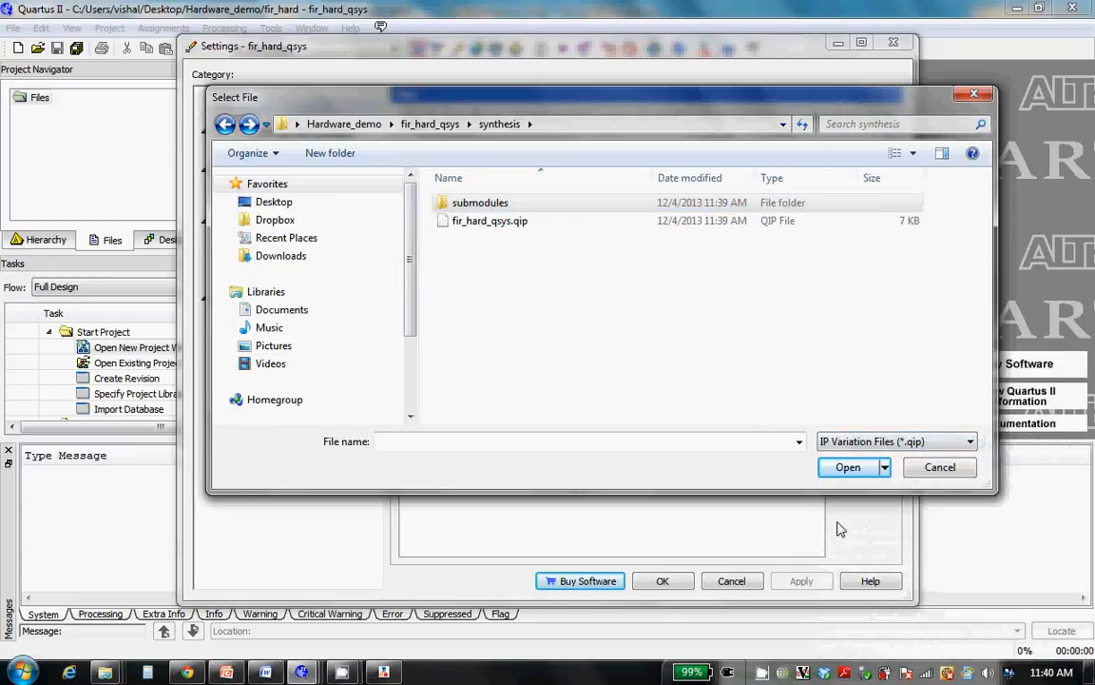
left_click(701, 230)
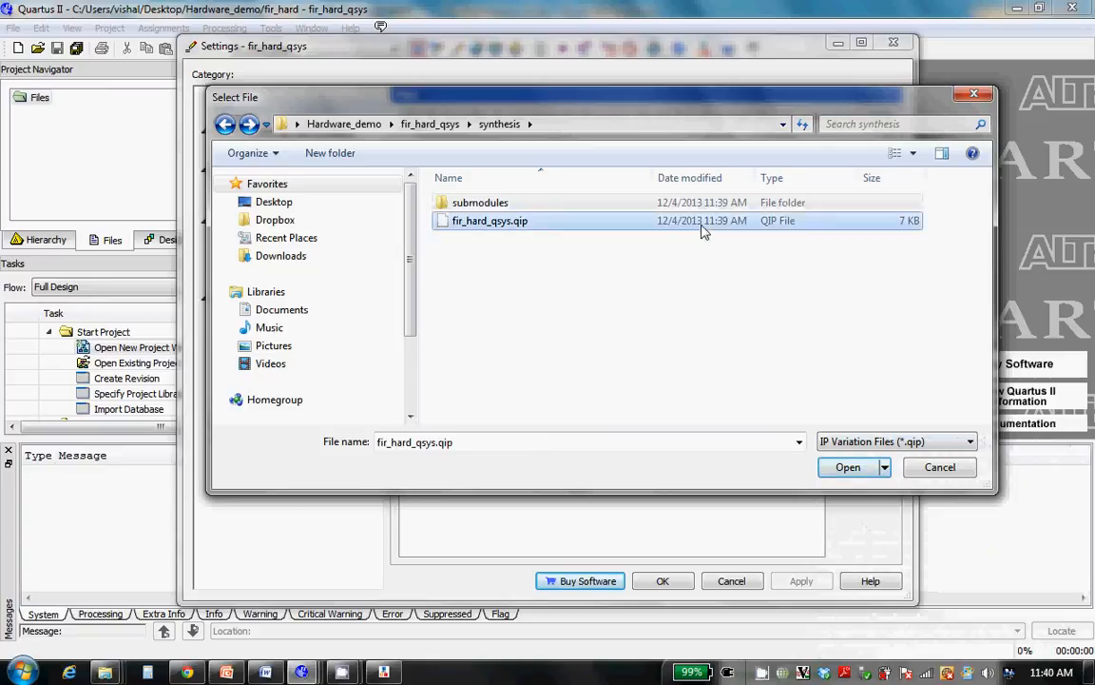
left_click(846, 467)
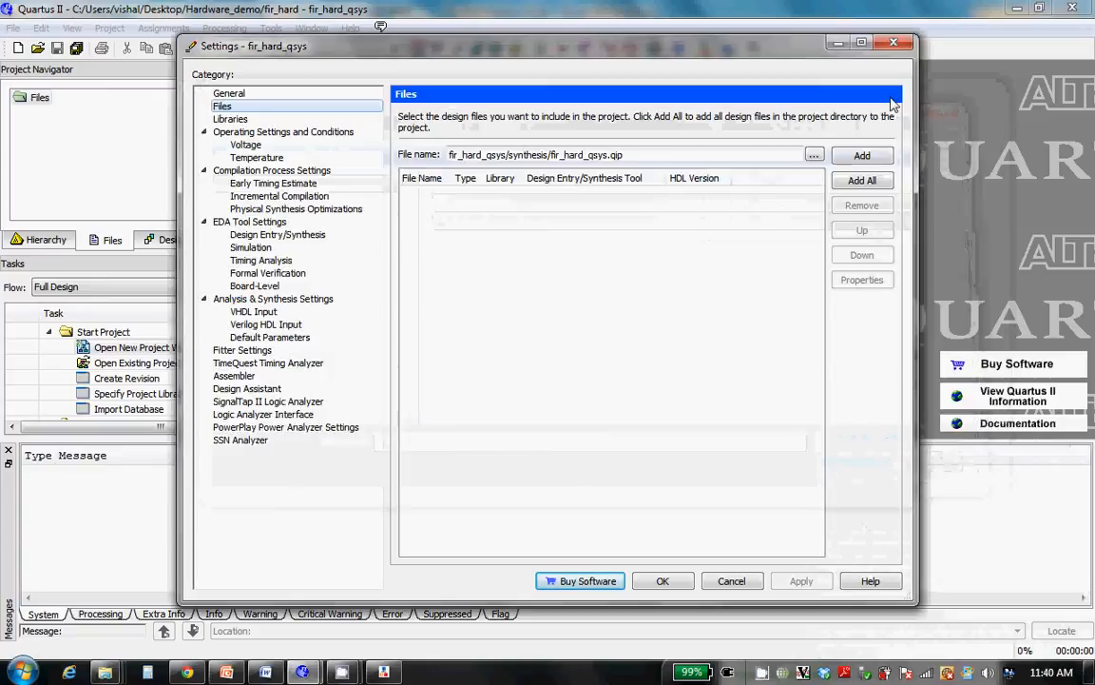
Add the chosen .qip file to the project's file list and apply the settings
left_click(858, 156)
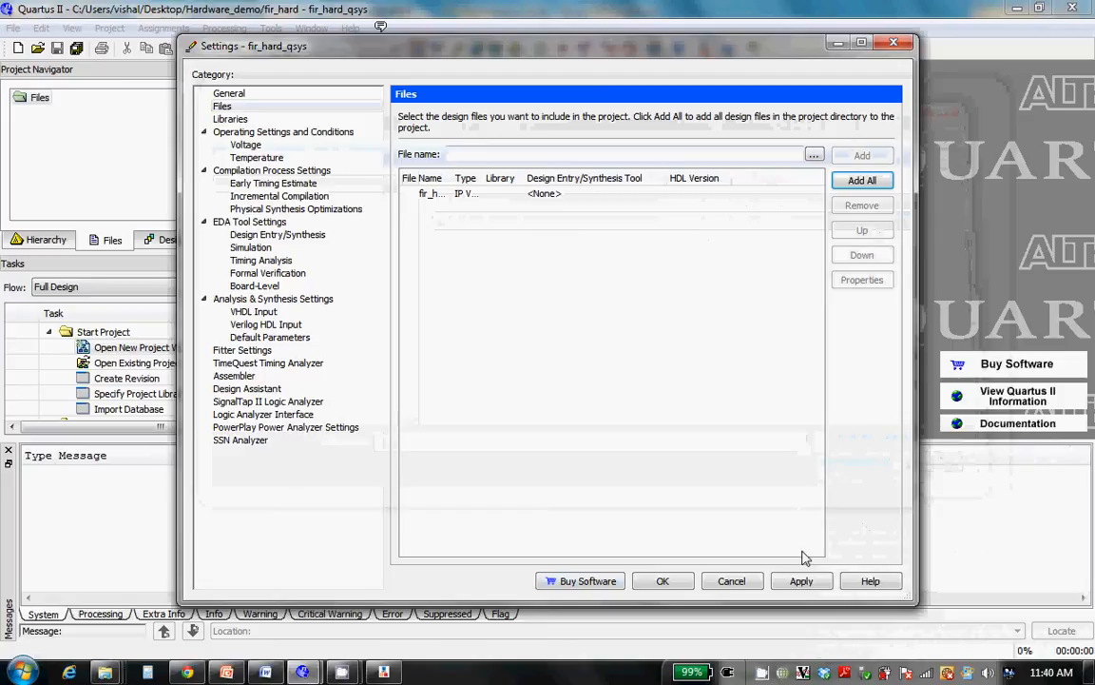
left_click(802, 581)
left_click(662, 580)
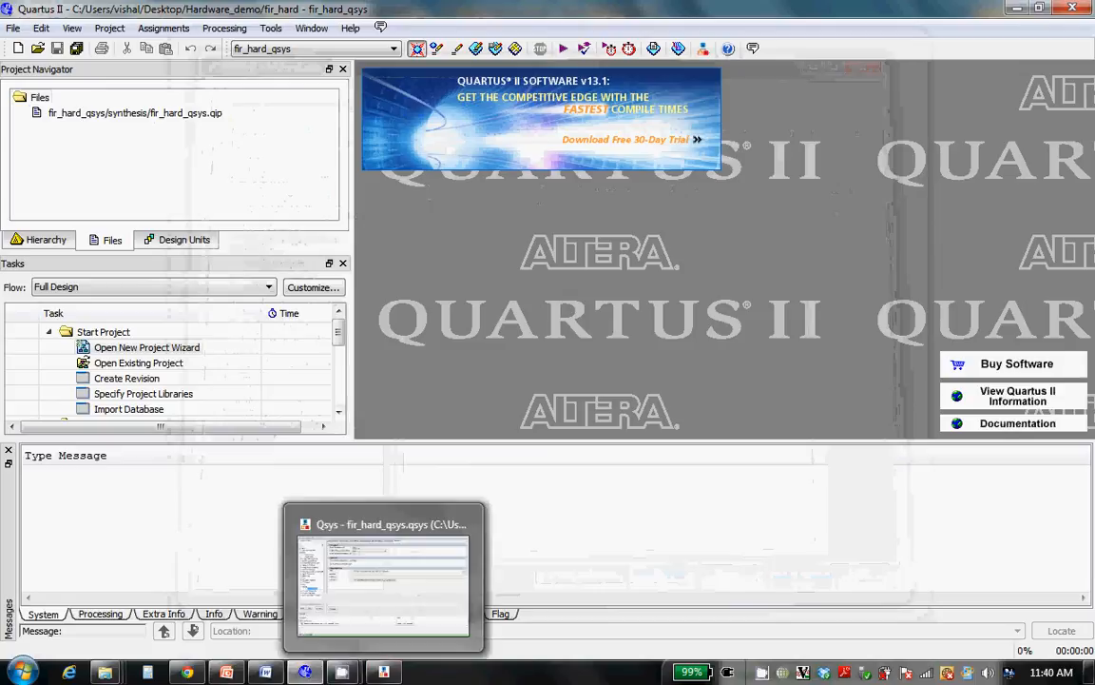
Switch to Qsys to check the system's components and exported clock signal, and return to Quartus II
left_click(392, 673)
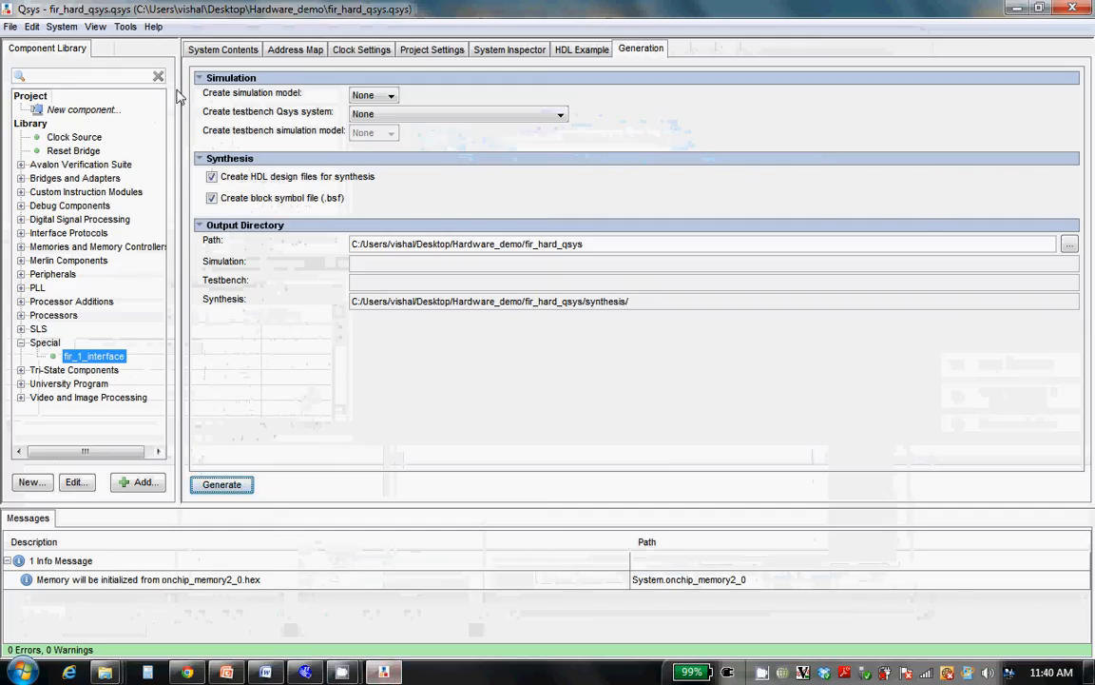
left_click(228, 50)
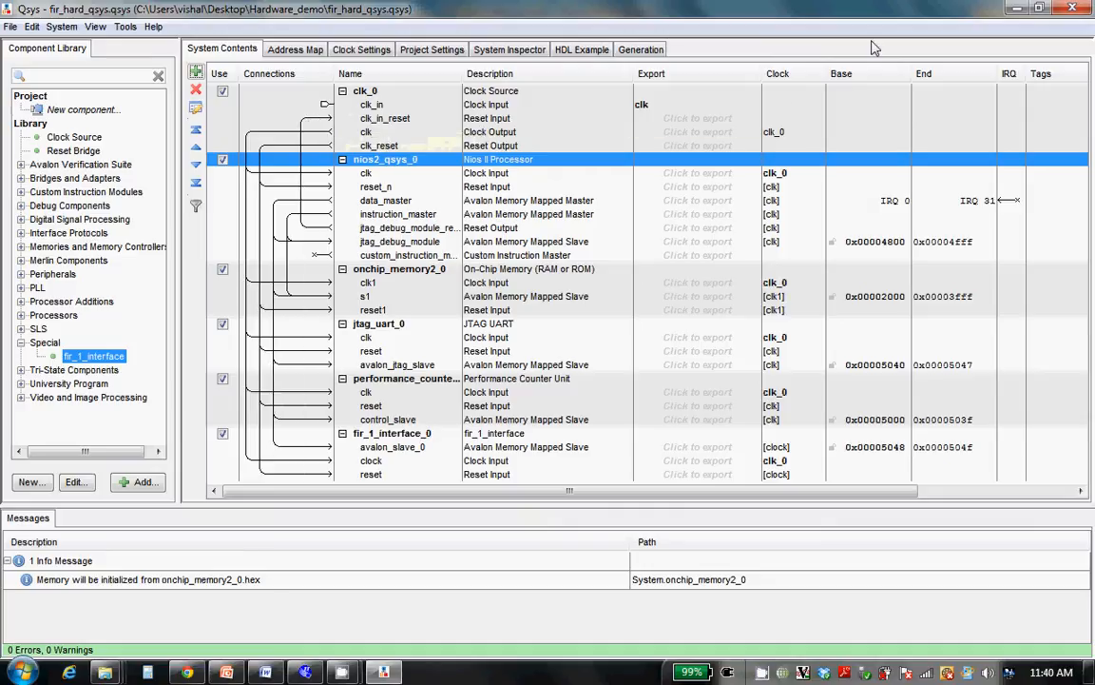
left_click(1014, 10)
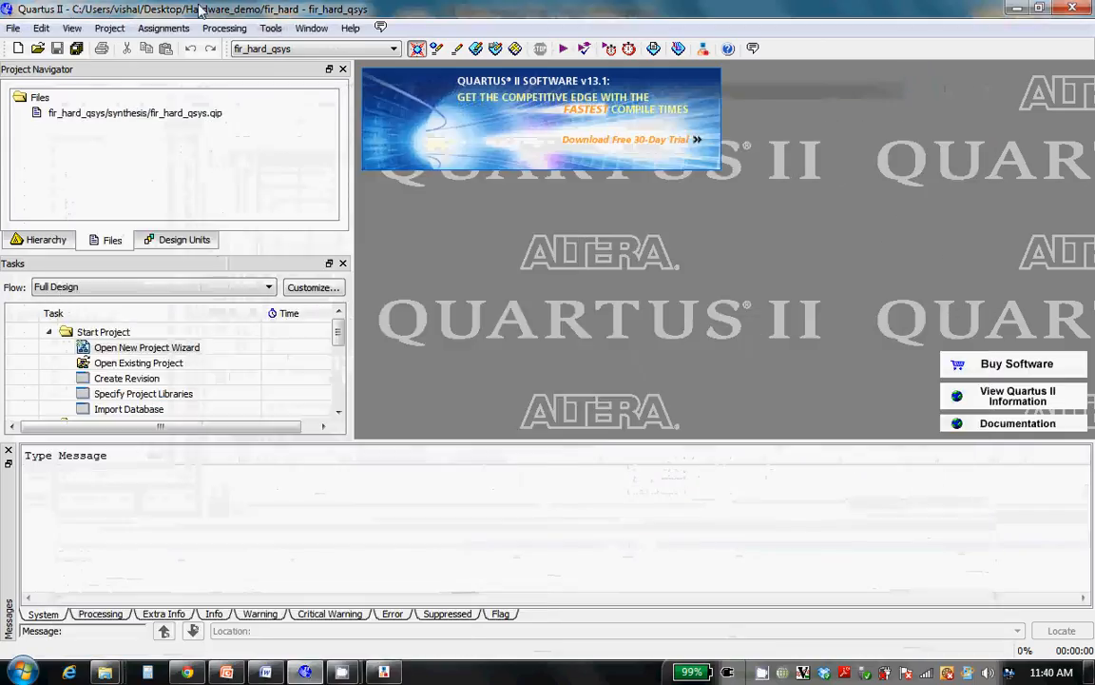
Create two new assignments in the Assignment Editor, both with clk_clk as the destination node
left_click(164, 29)
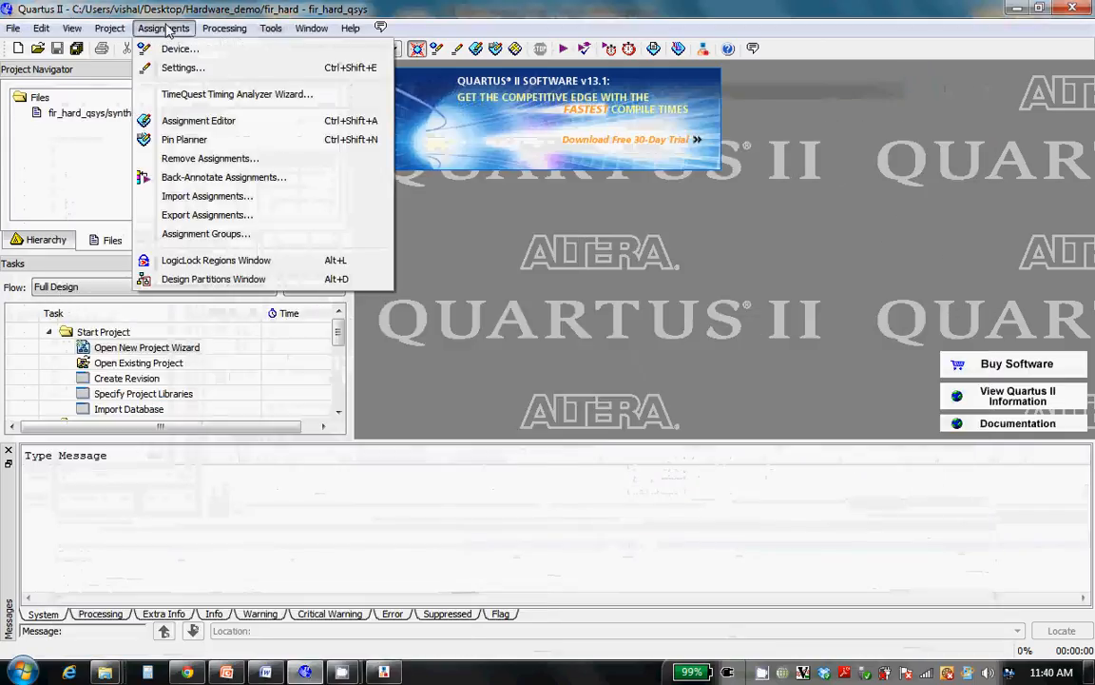
left_click(195, 121)
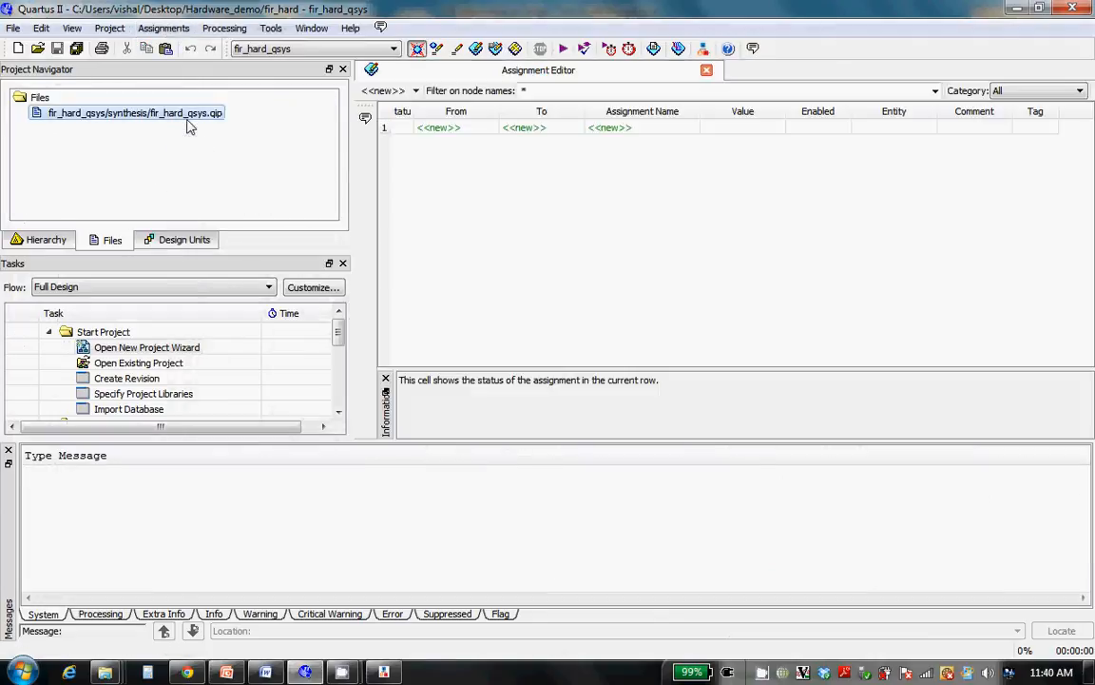
double_click(543, 129)
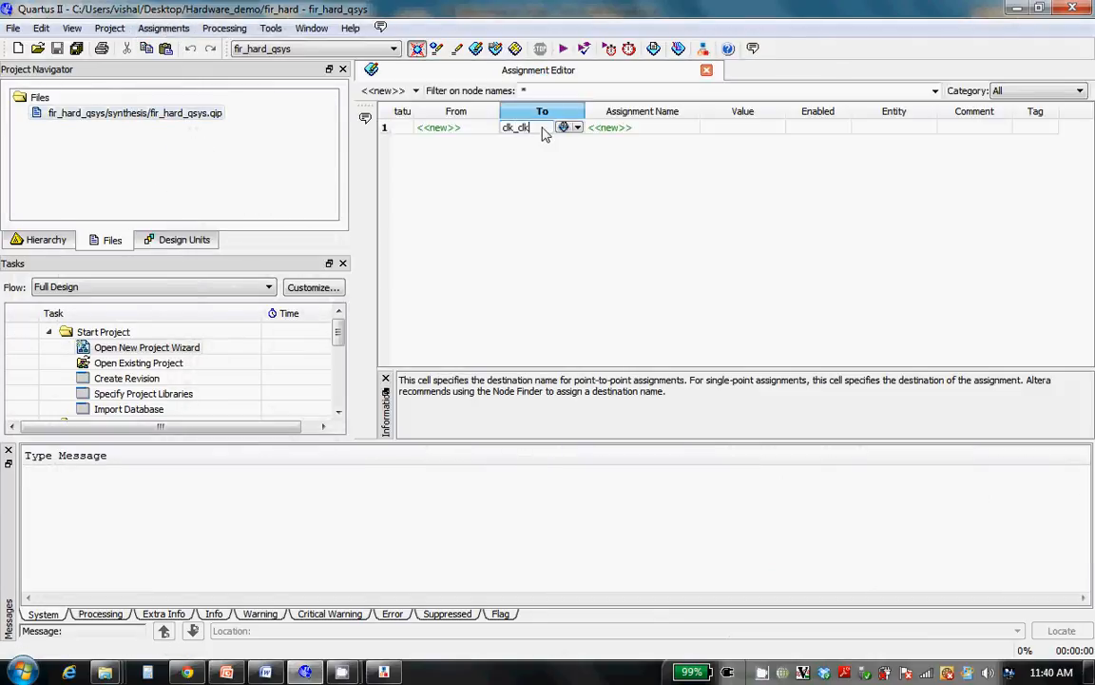
type("clk_clk")
key("Return")
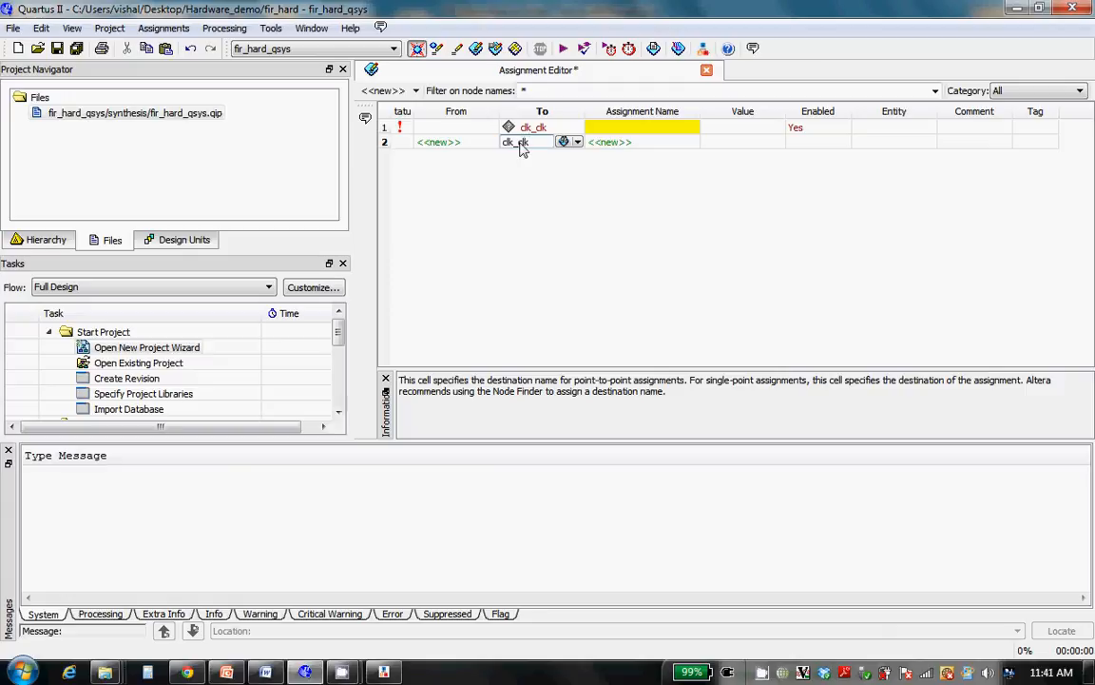
key("Return")
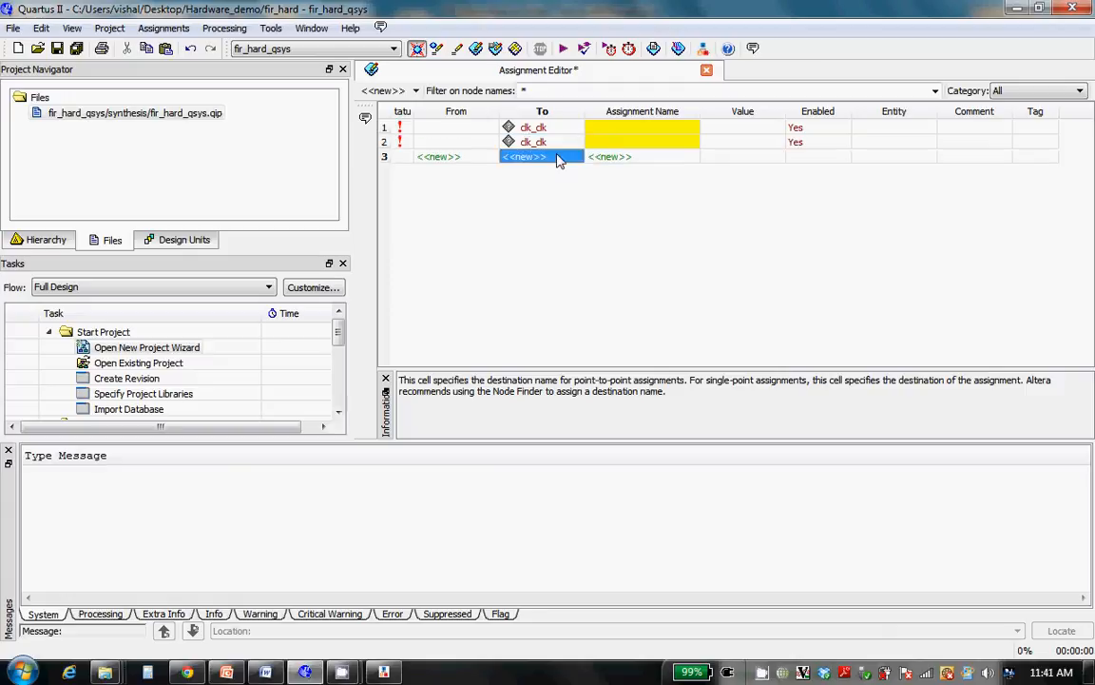
Set the assignment name of the first clk_clk row to Location and of the second to I/O Standard
double_click(620, 132)
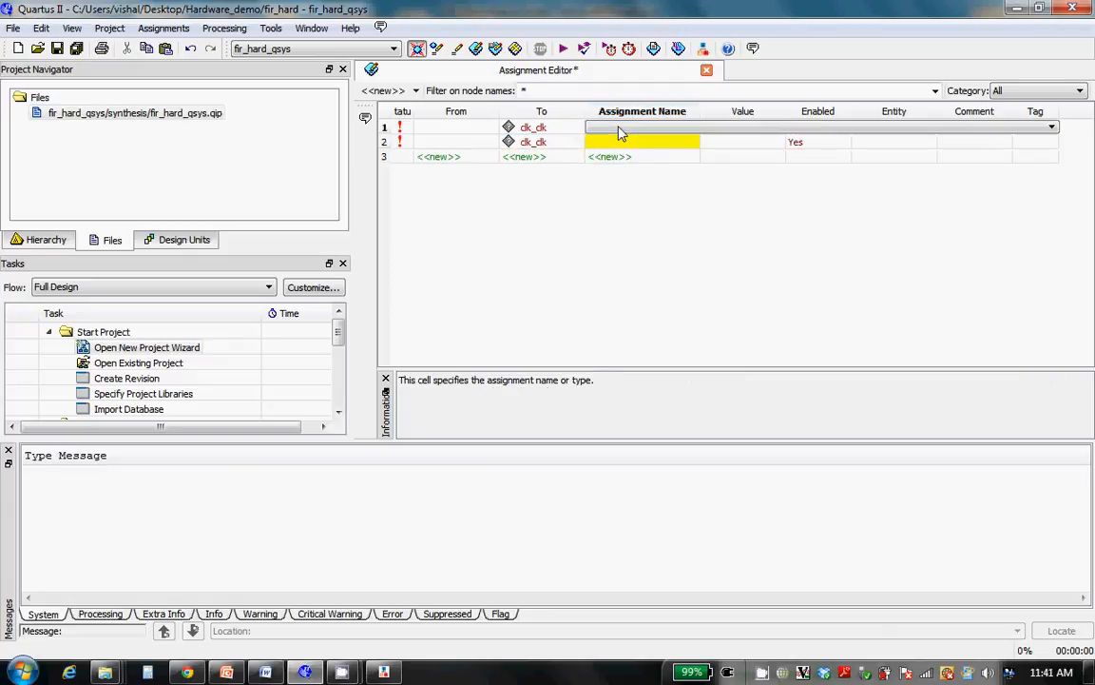
key("l")
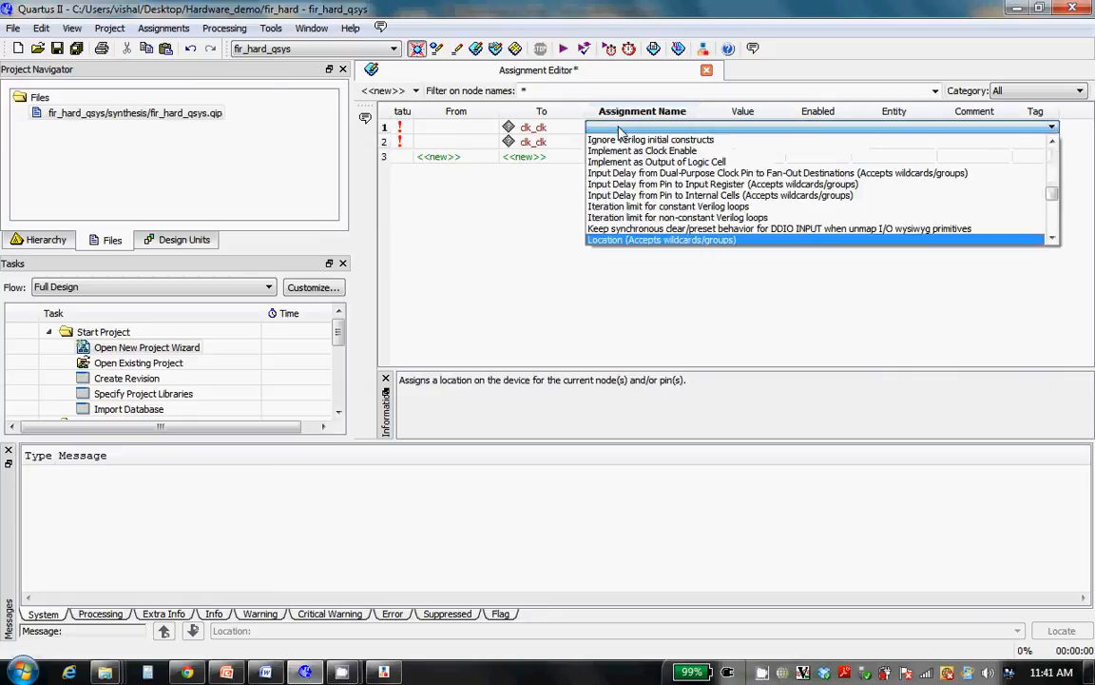
key("Return")
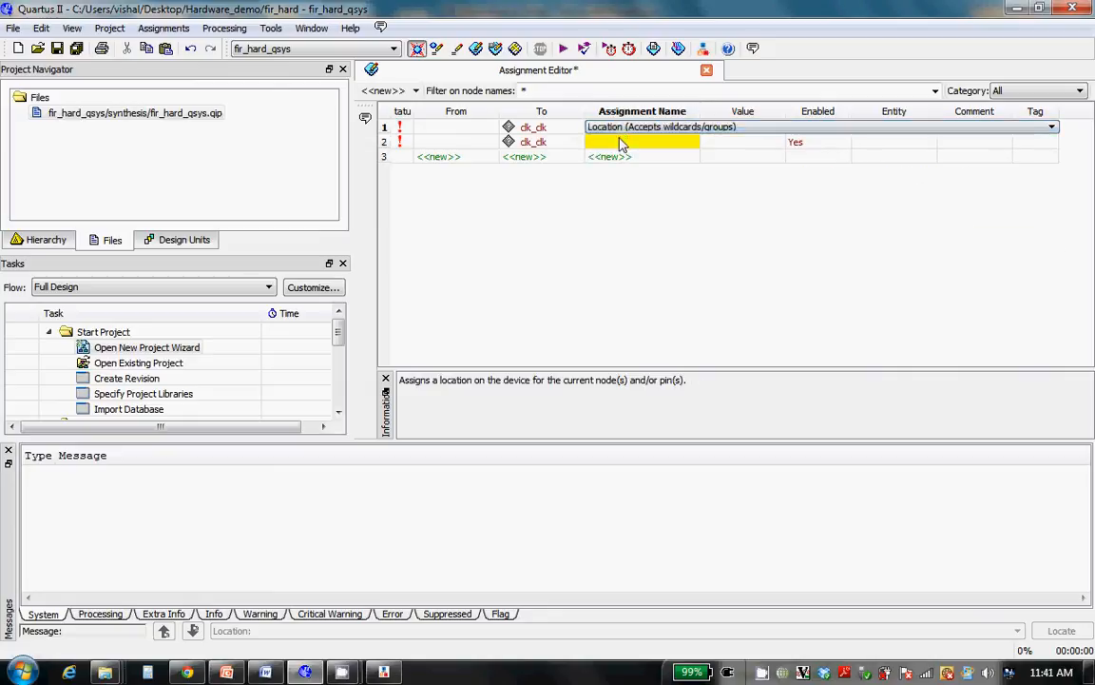
double_click(620, 143)
key("i")
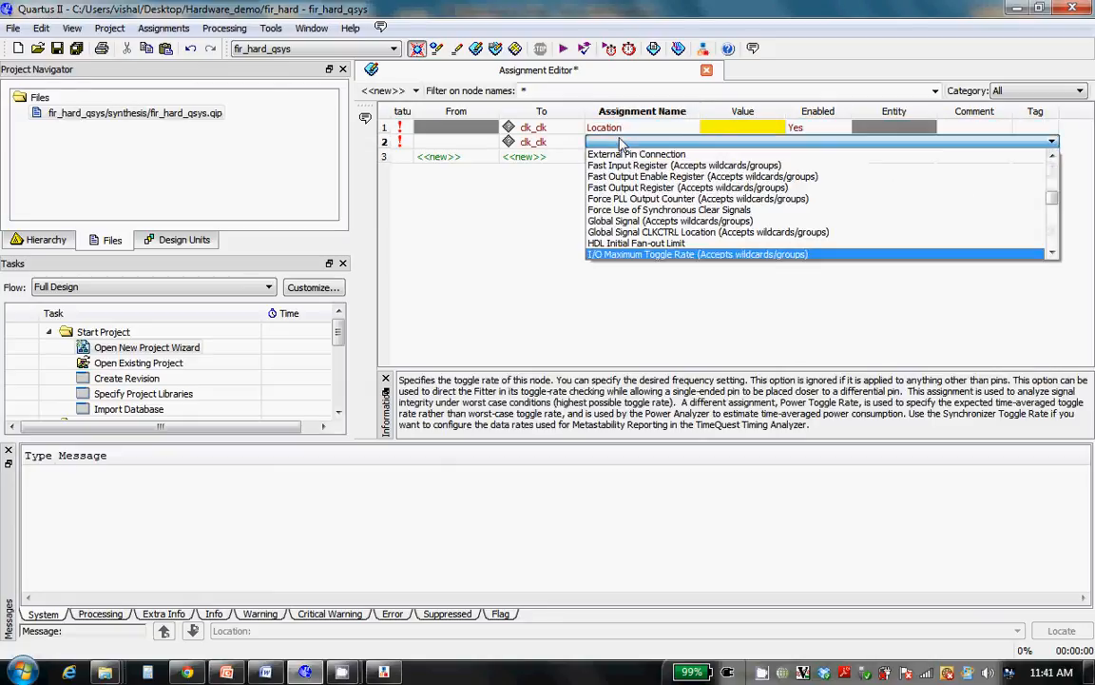
key("Down")
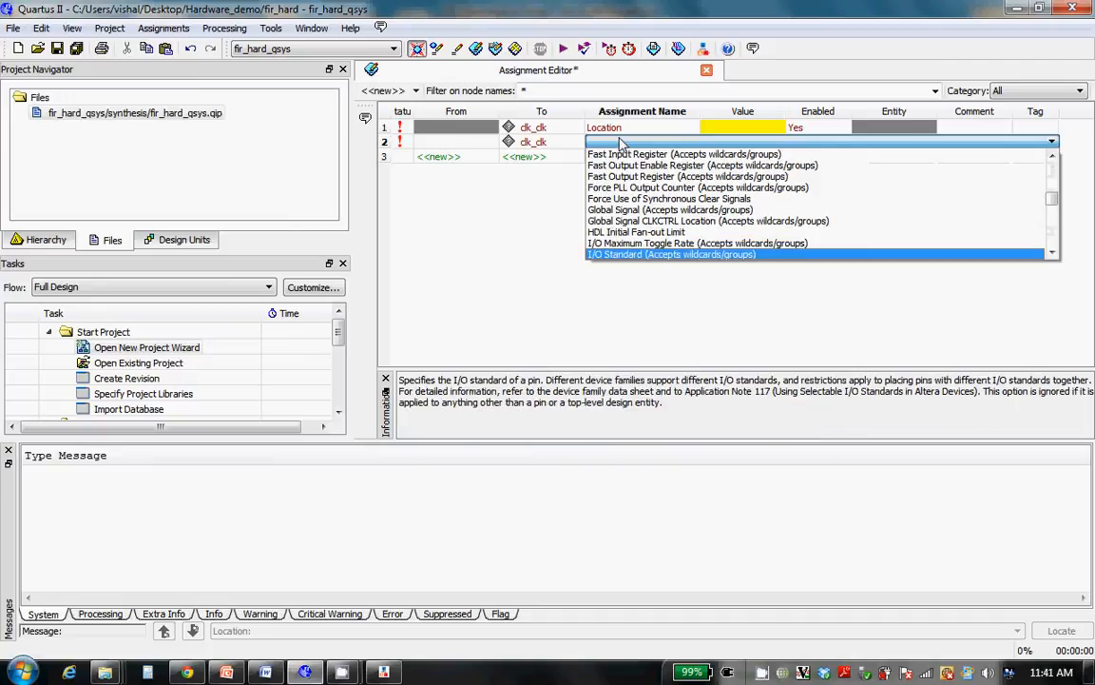
key("Return")
Set the clk_clk Location value to PIN_L1 and its I/O Standard value to 3.3-V LVTTL
left_click(757, 131)
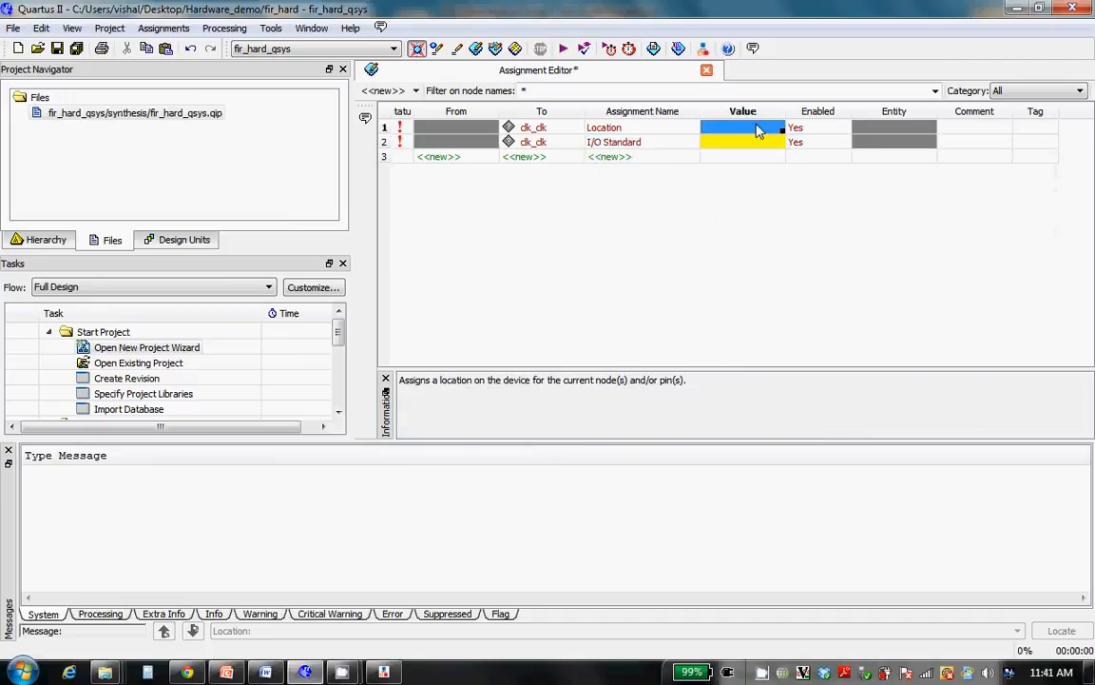
left_click(759, 130)
left_click(744, 142)
left_click(744, 145)
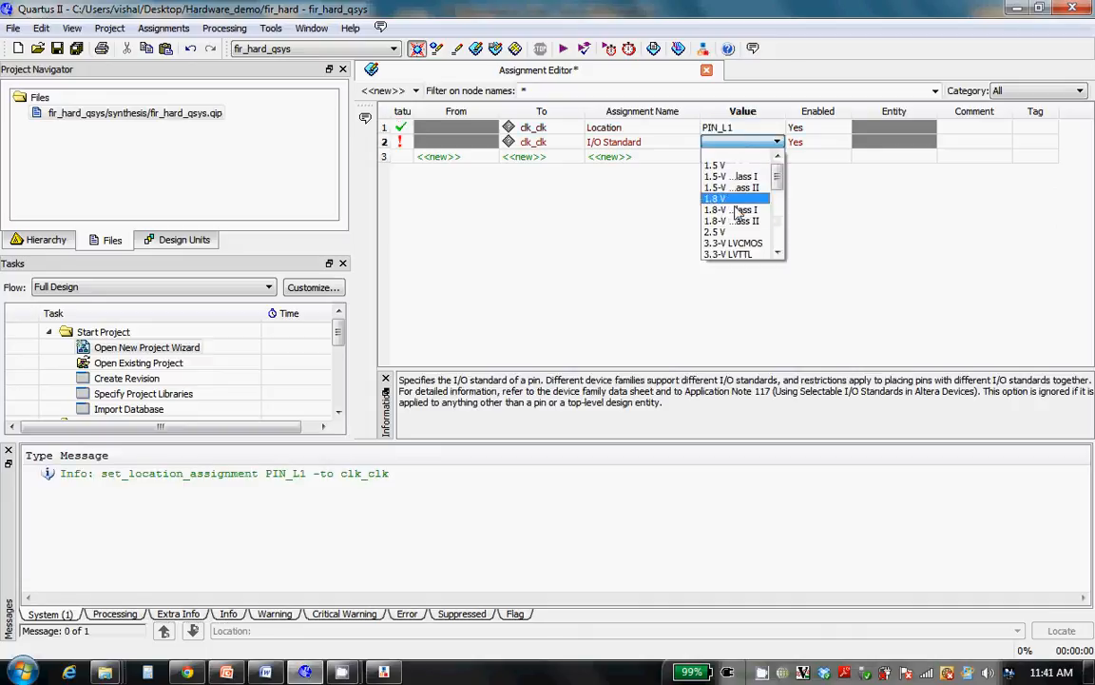
left_click(731, 254)
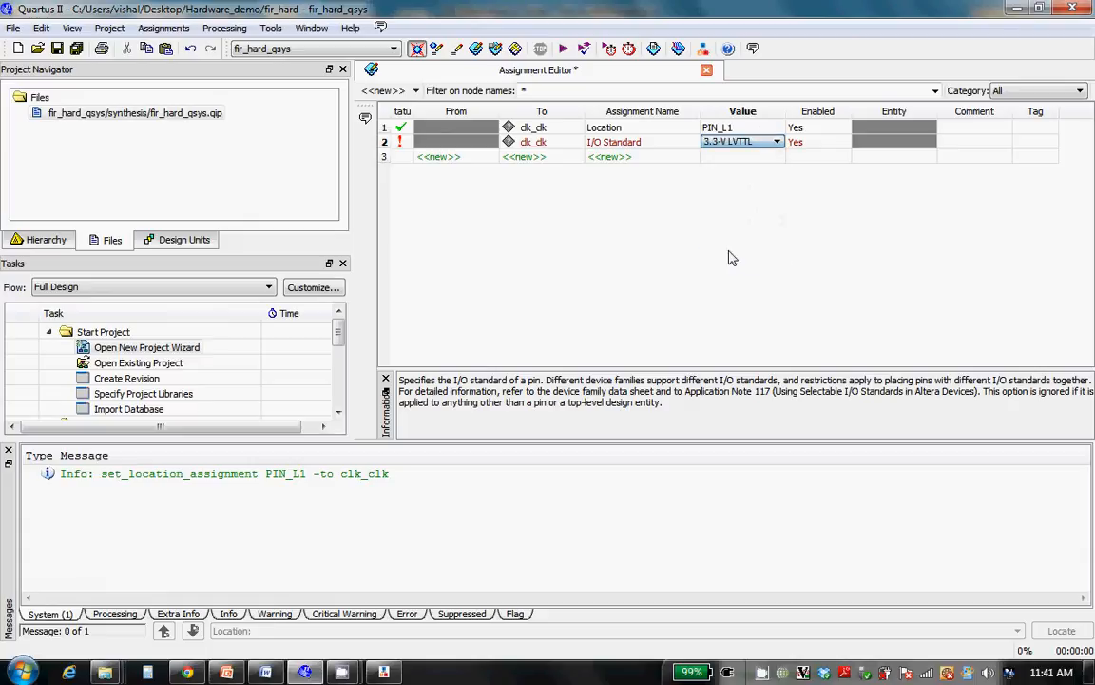
Save the pin assignments and run a full compilation of the project
left_click(57, 48)
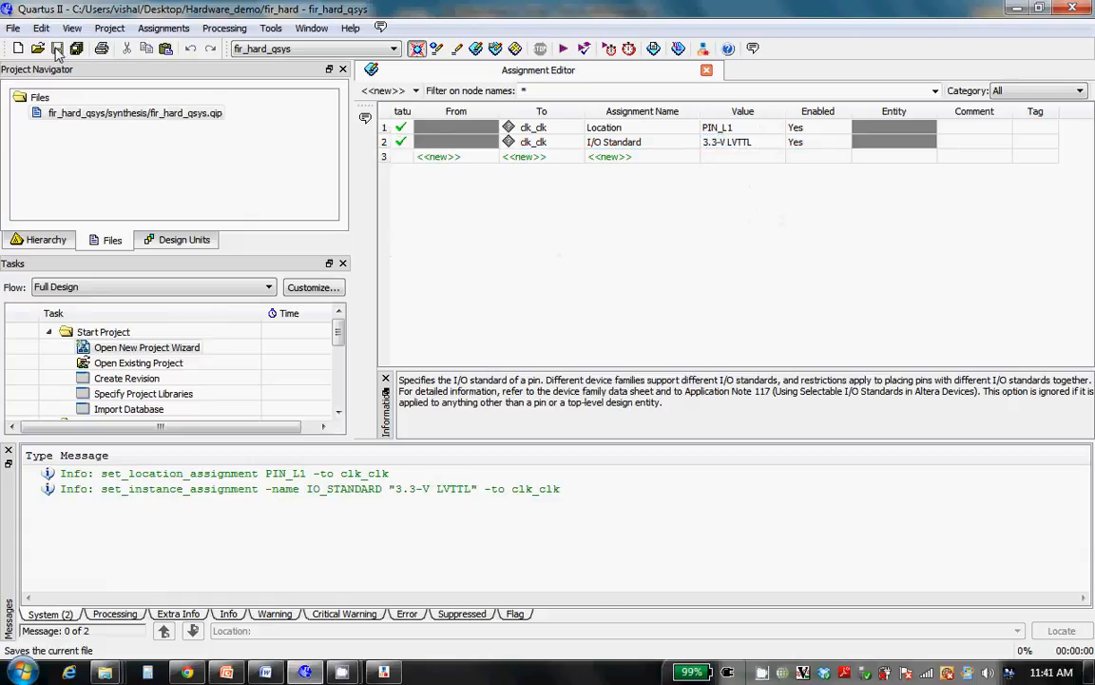
left_click(565, 48)
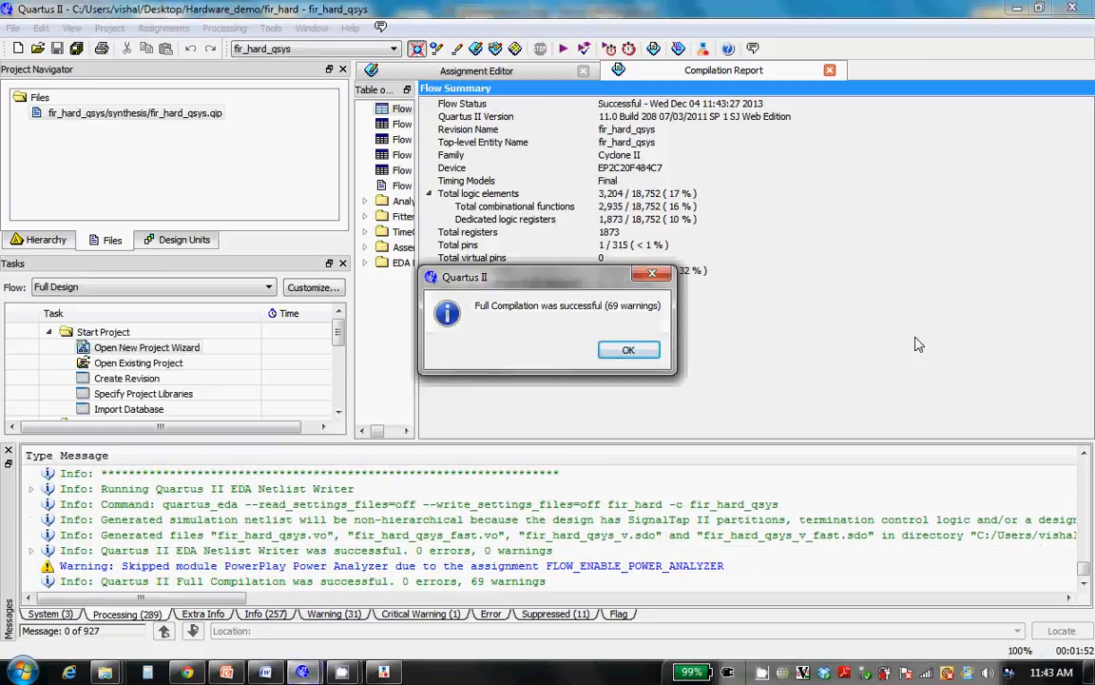
left_click(628, 350)
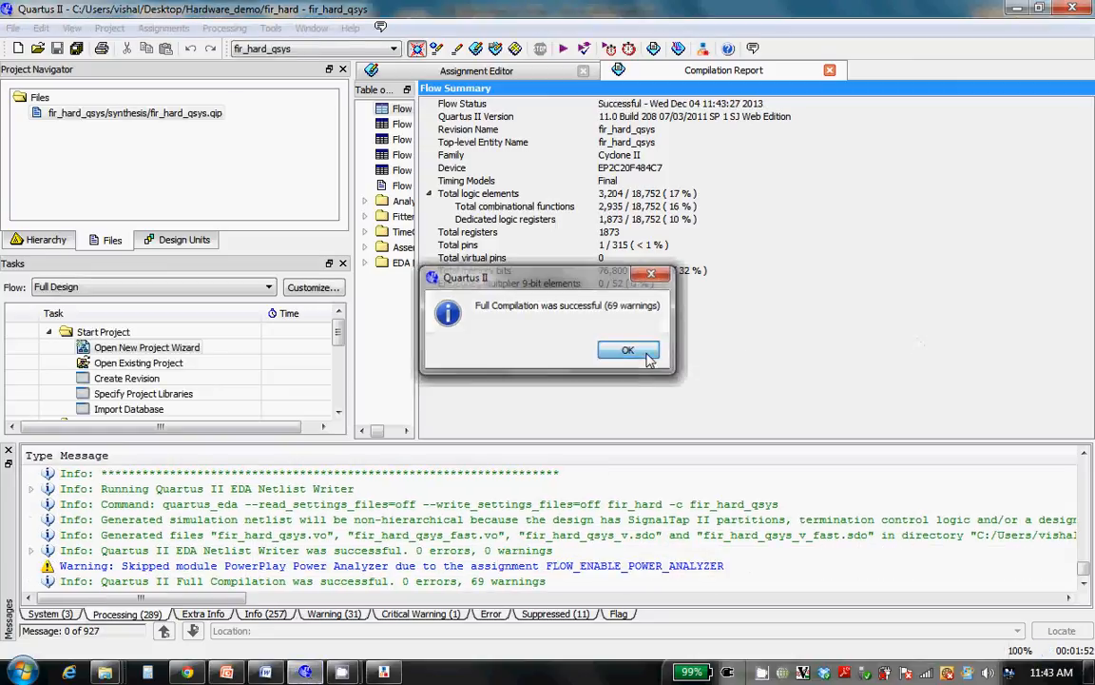
In the Programmer, remove the listed programming file and add fir_hard_qsys.sof from the Hardware_demo folder
left_click(675, 53)
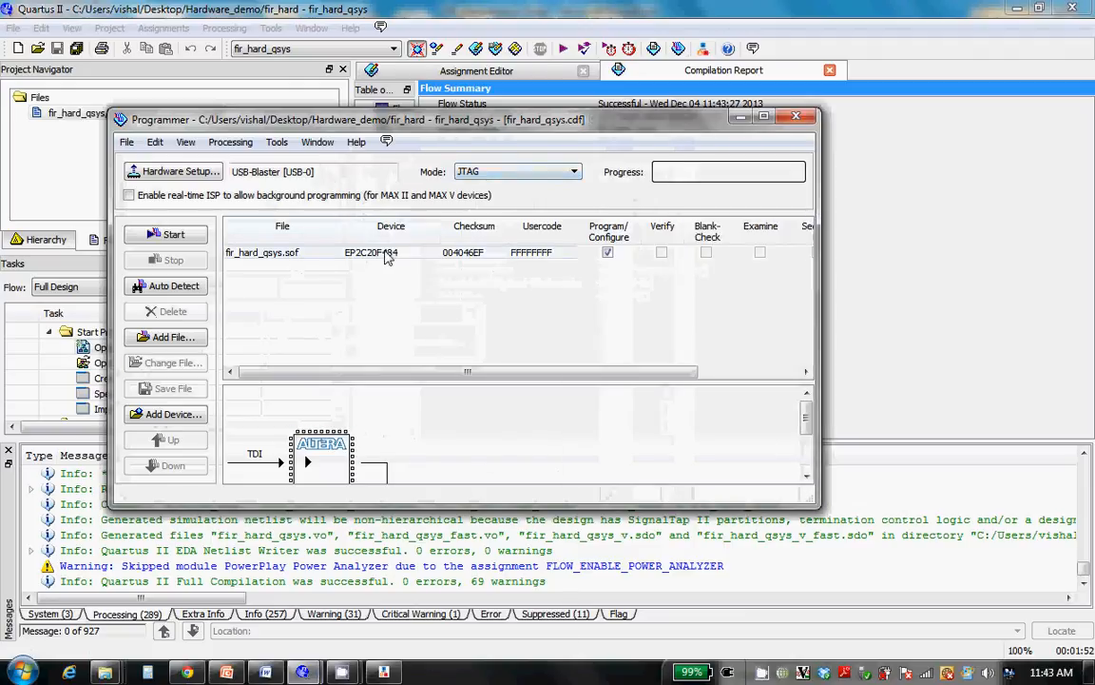
right_click(388, 254)
left_click(409, 262)
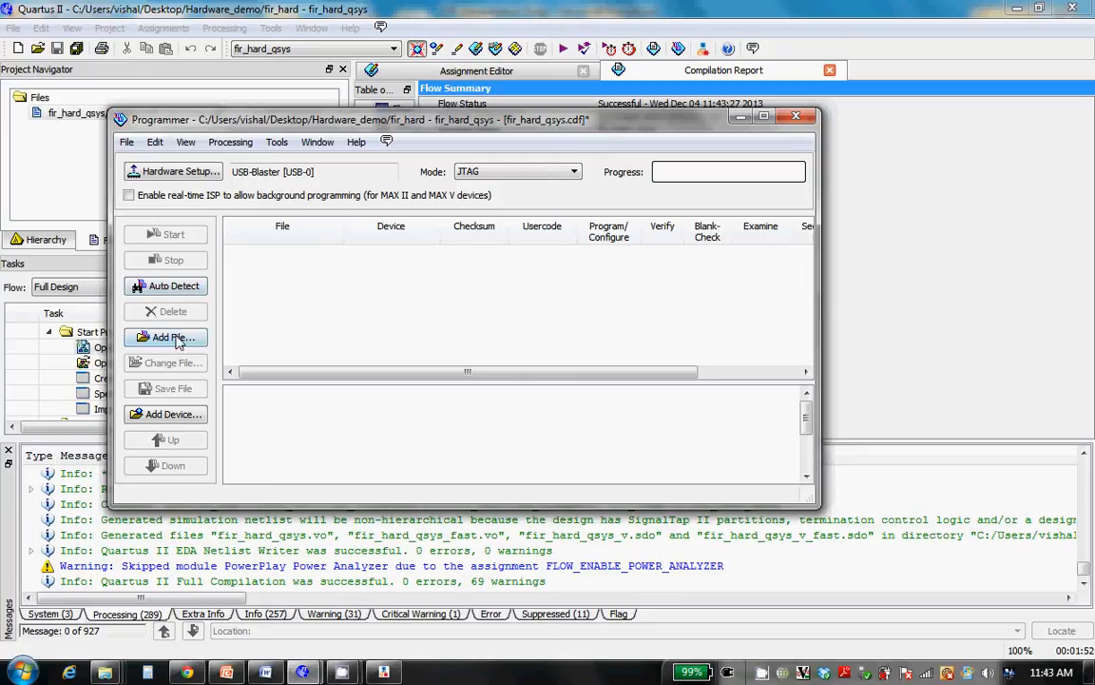
left_click(174, 337)
left_click(435, 300)
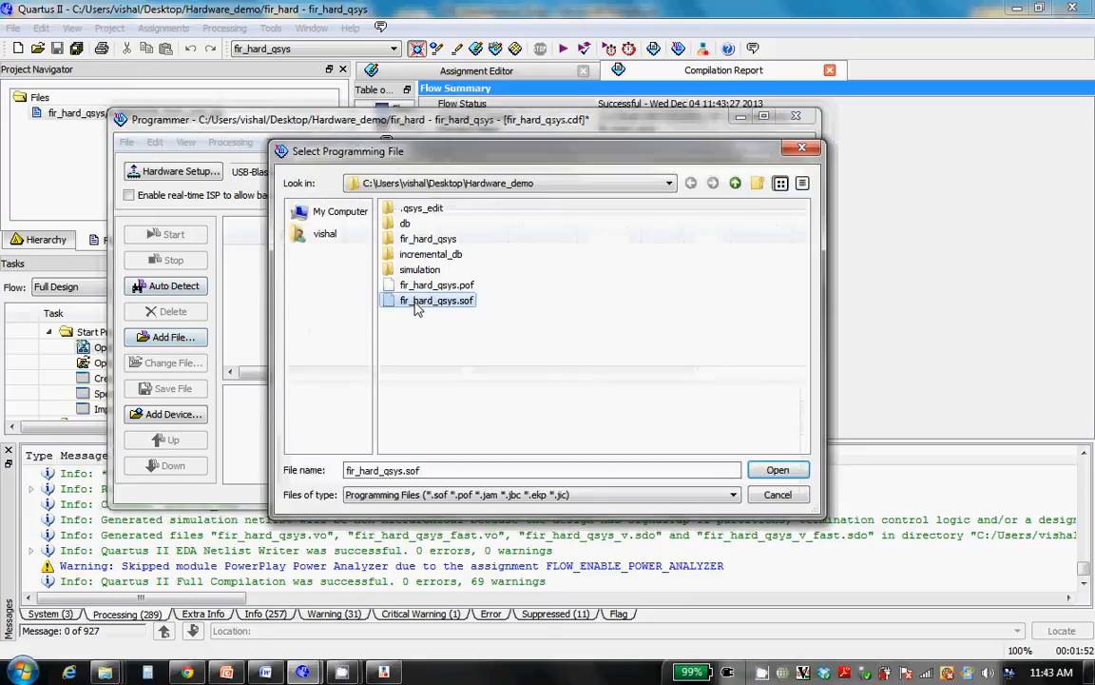
left_click(776, 469)
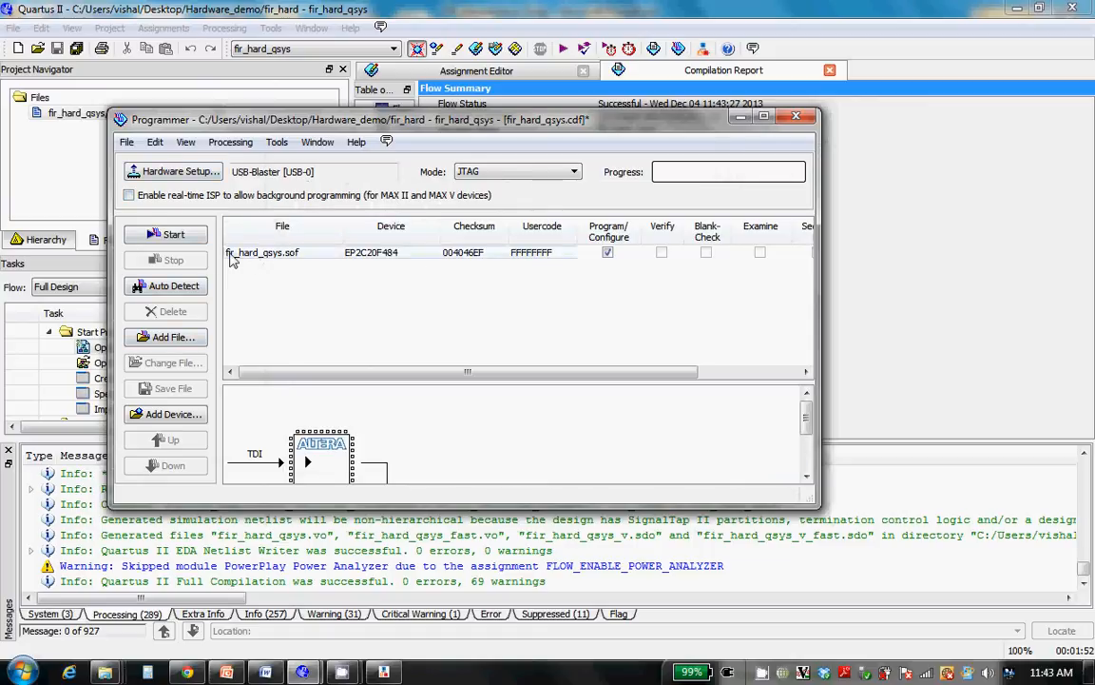
Program the device with fir_hard_qsys.sof over JTAG and close the Programmer, saving the changes to fir_hard_qsys.cdf
left_click(185, 237)
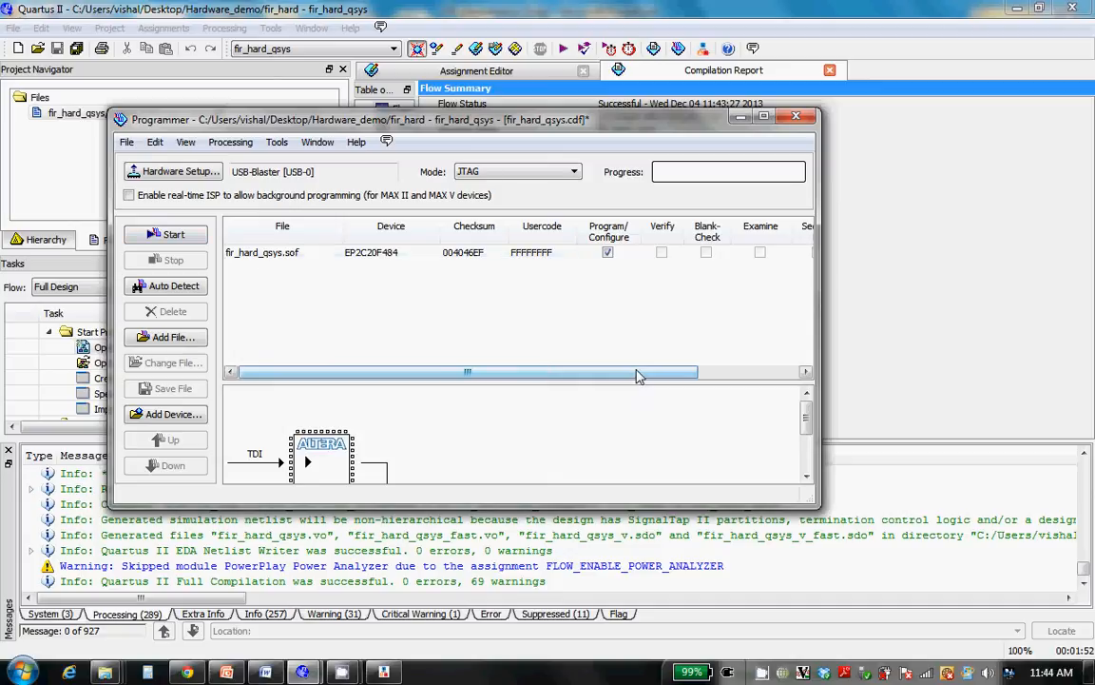
left_click(167, 235)
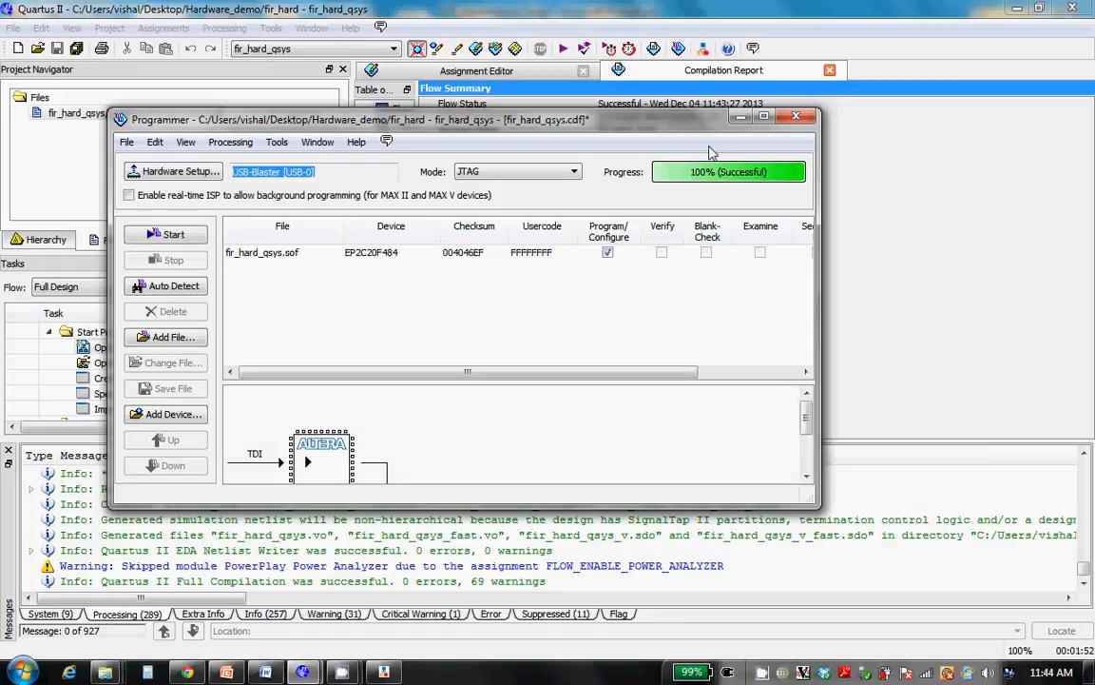
left_click(797, 116)
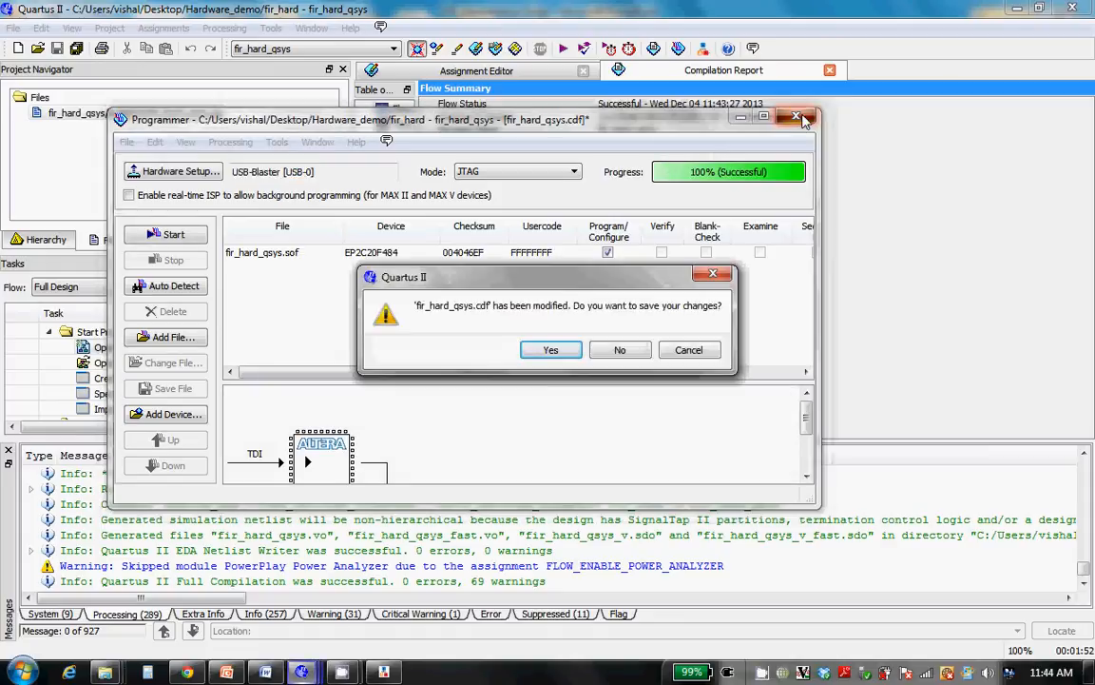
left_click(556, 351)
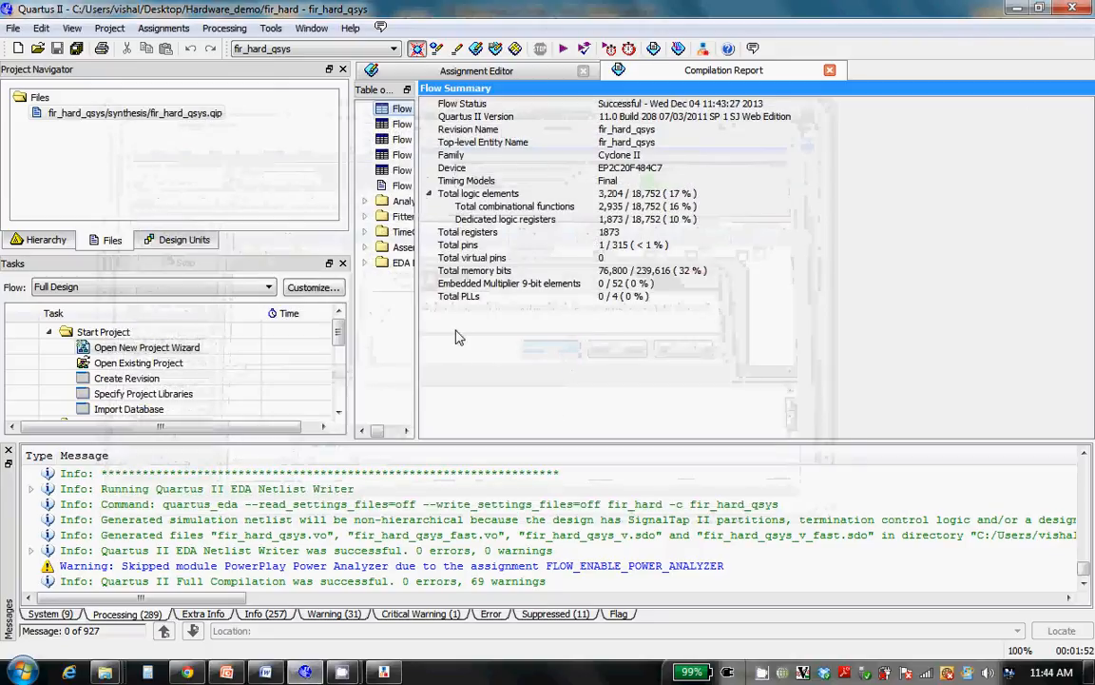
Launch Nios II Software Build Tools for Eclipse with the Hardware_demo folder as the workspace
left_click(270, 28)
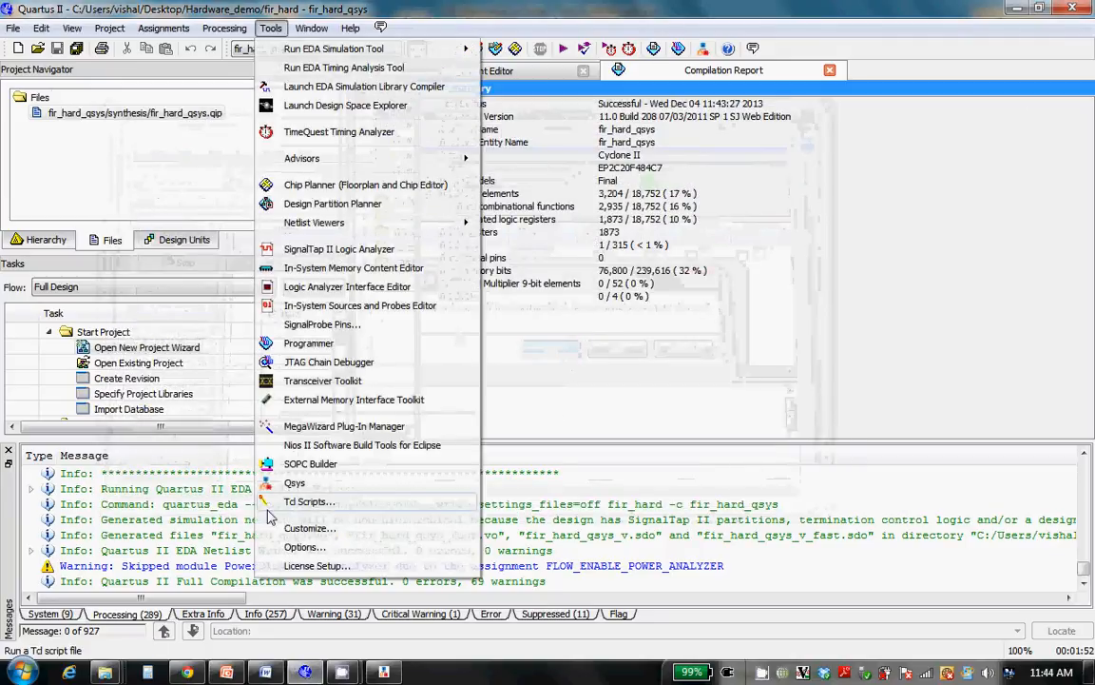
left_click(292, 447)
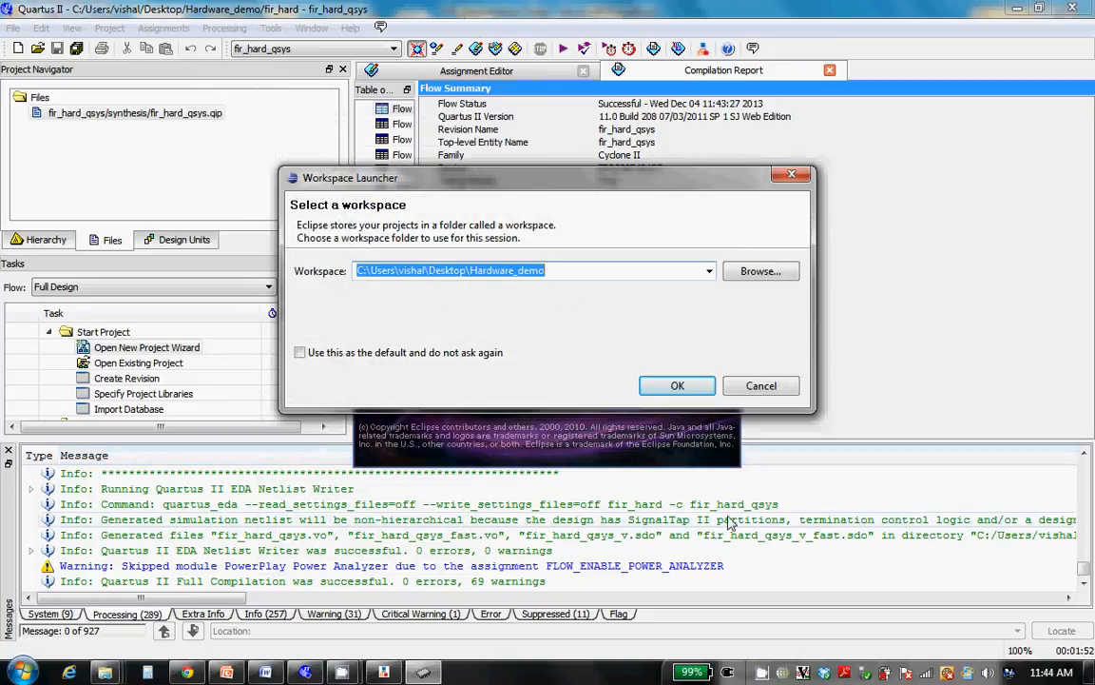
left_click(677, 386)
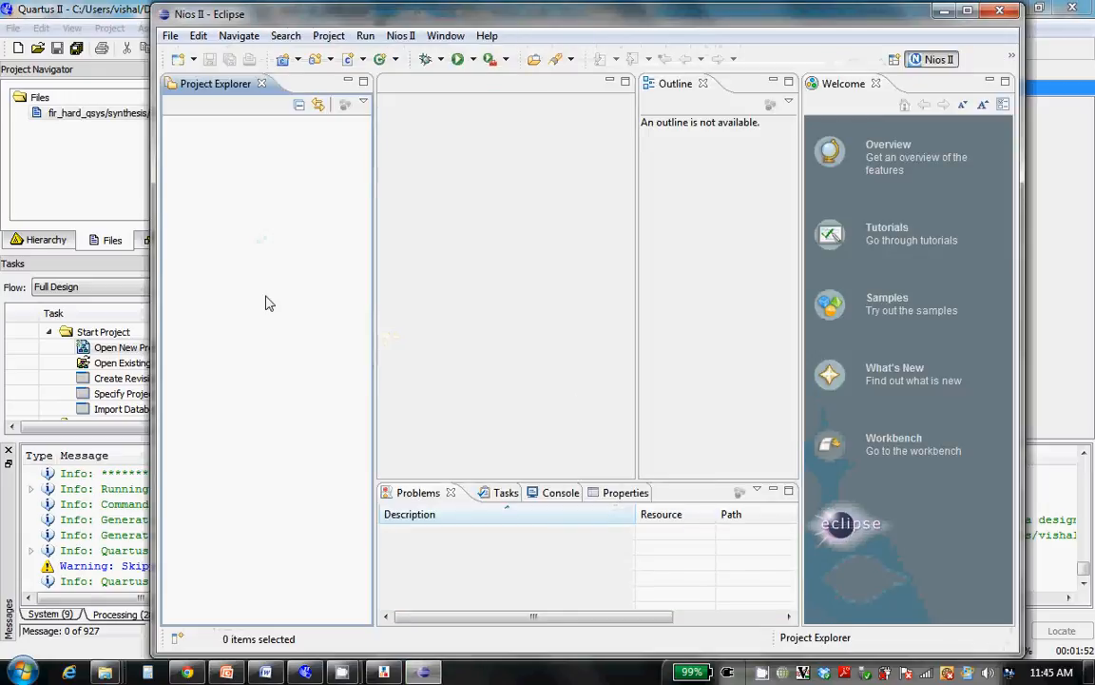
Start a new Nios II Application and BSP from Template, using fir_hard_qsys.sopcinfo as the SOPC information file and nios2_qsys_0 as the CPU
right_click(266, 303)
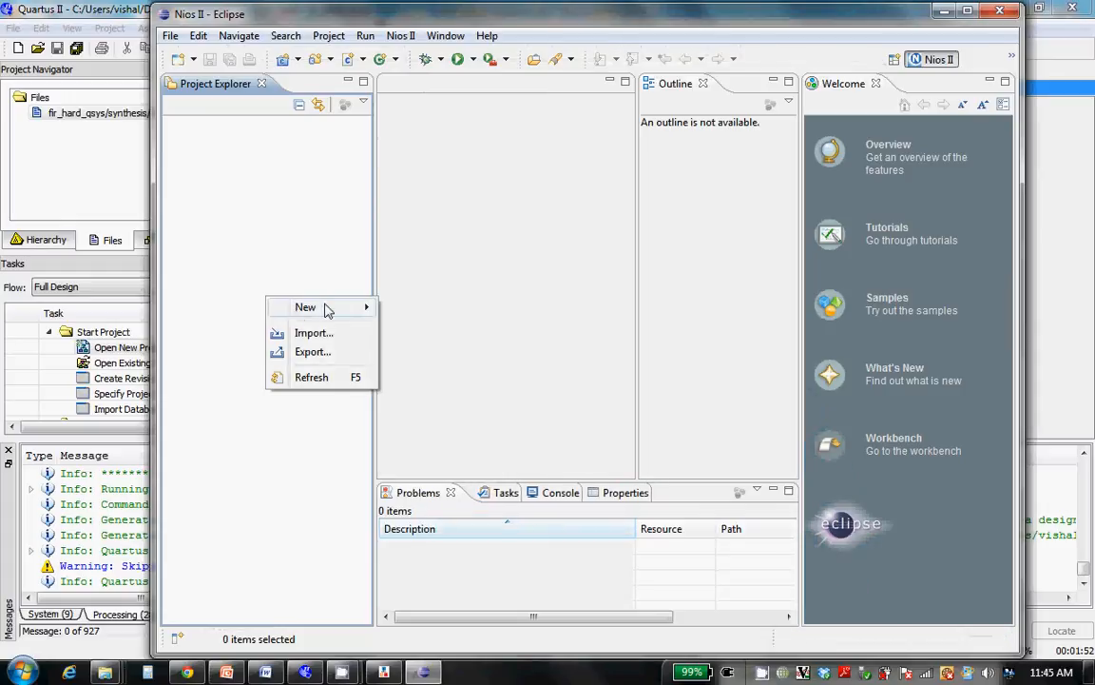
mouse_move(301, 310)
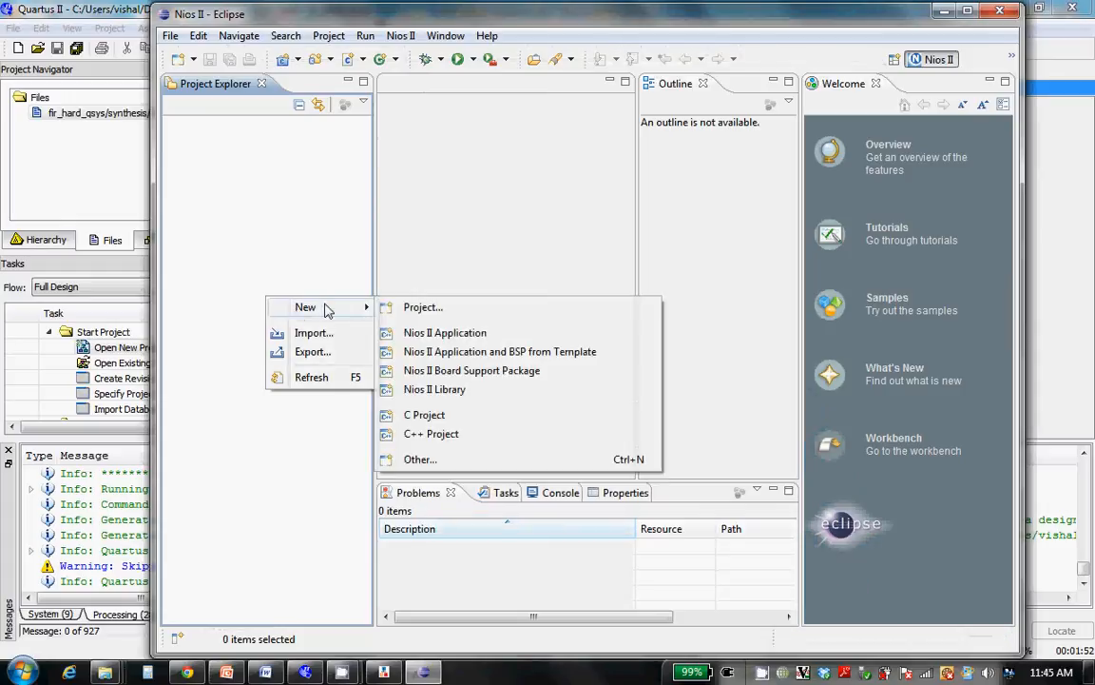
left_click(417, 351)
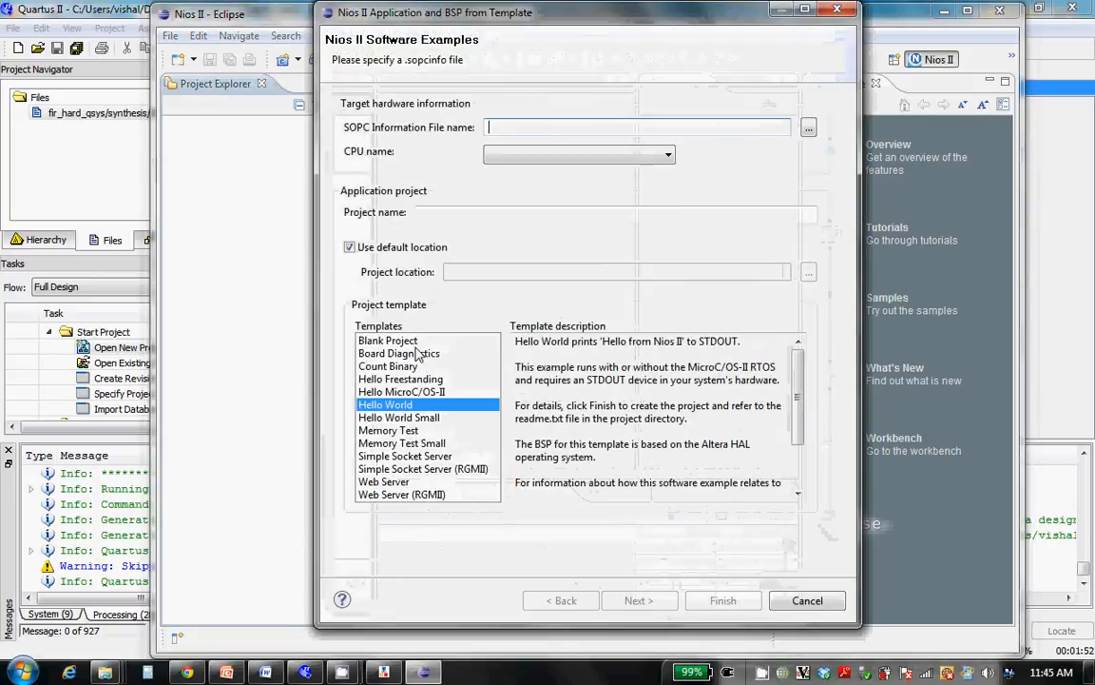
left_click(807, 130)
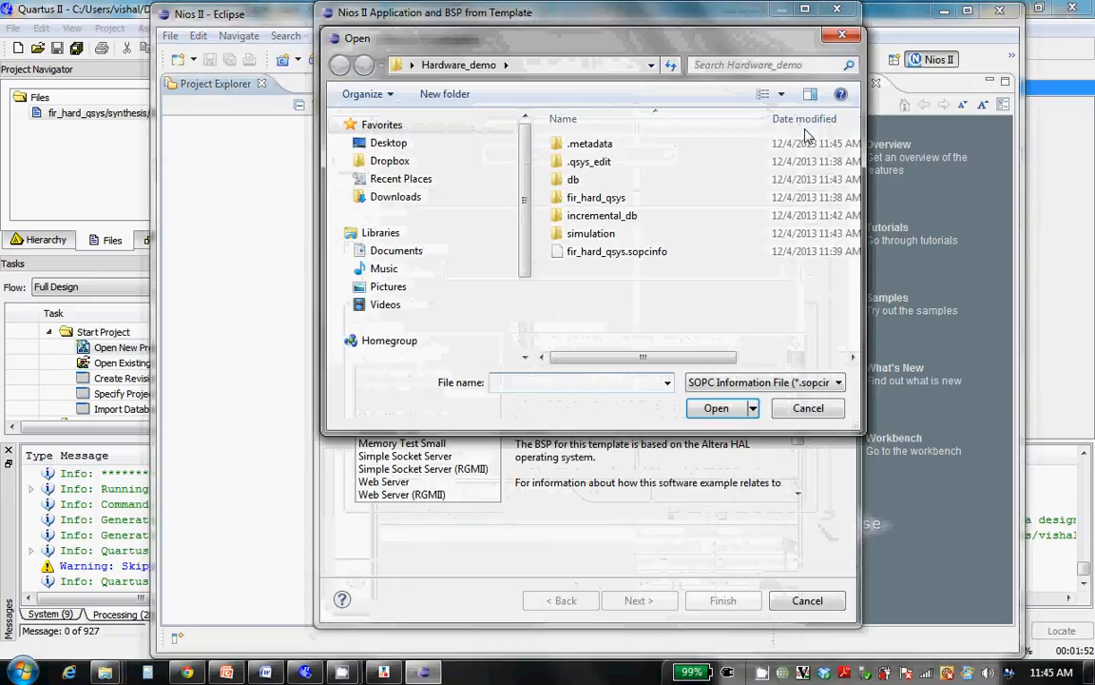
left_click(613, 251)
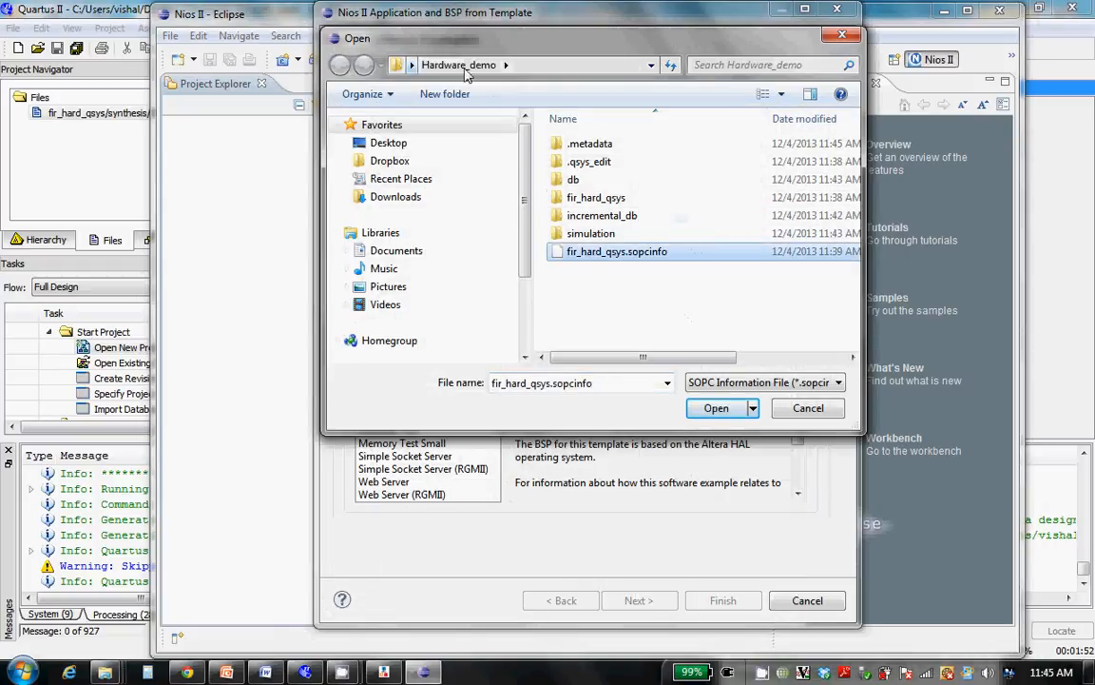
left_click(717, 409)
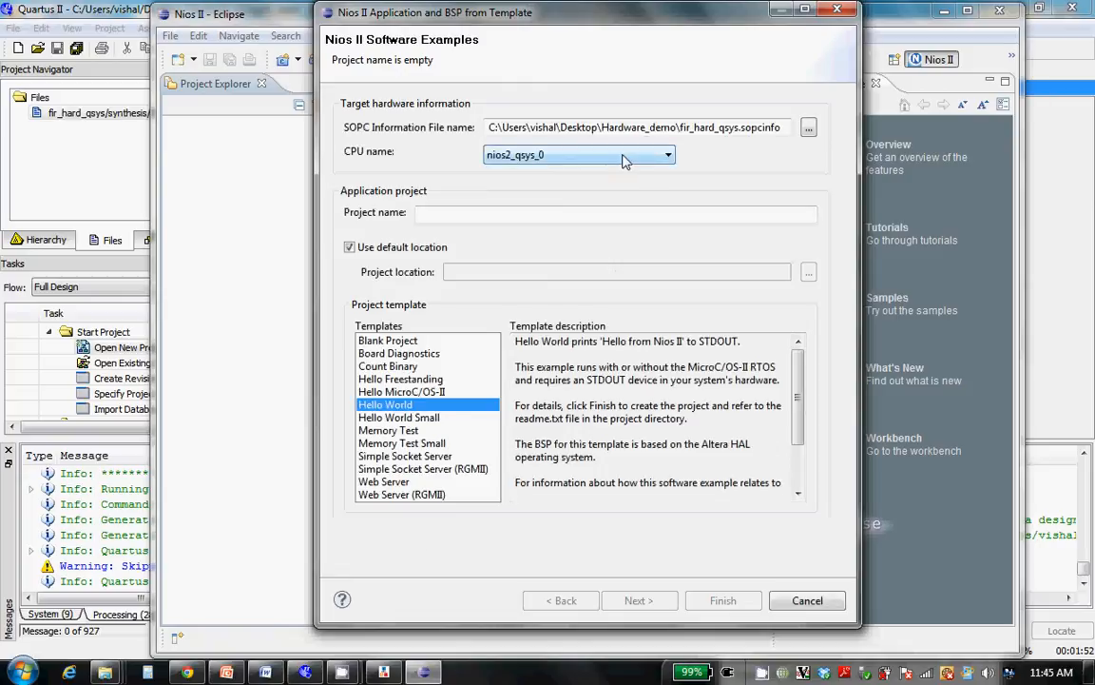
left_click(623, 162)
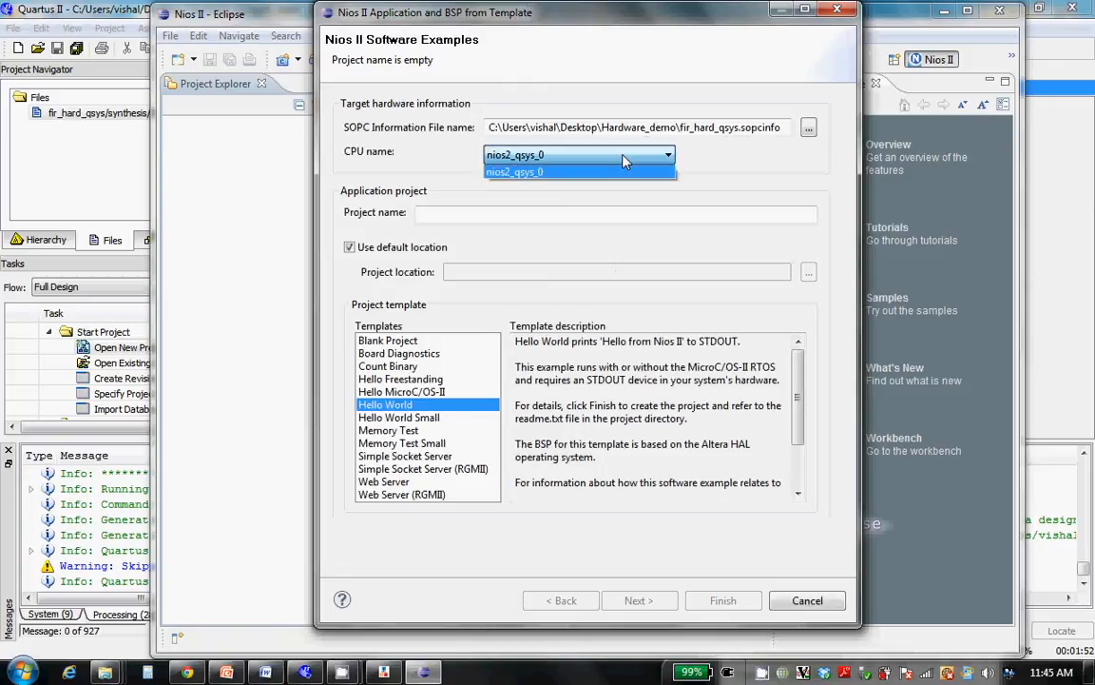
left_click(616, 170)
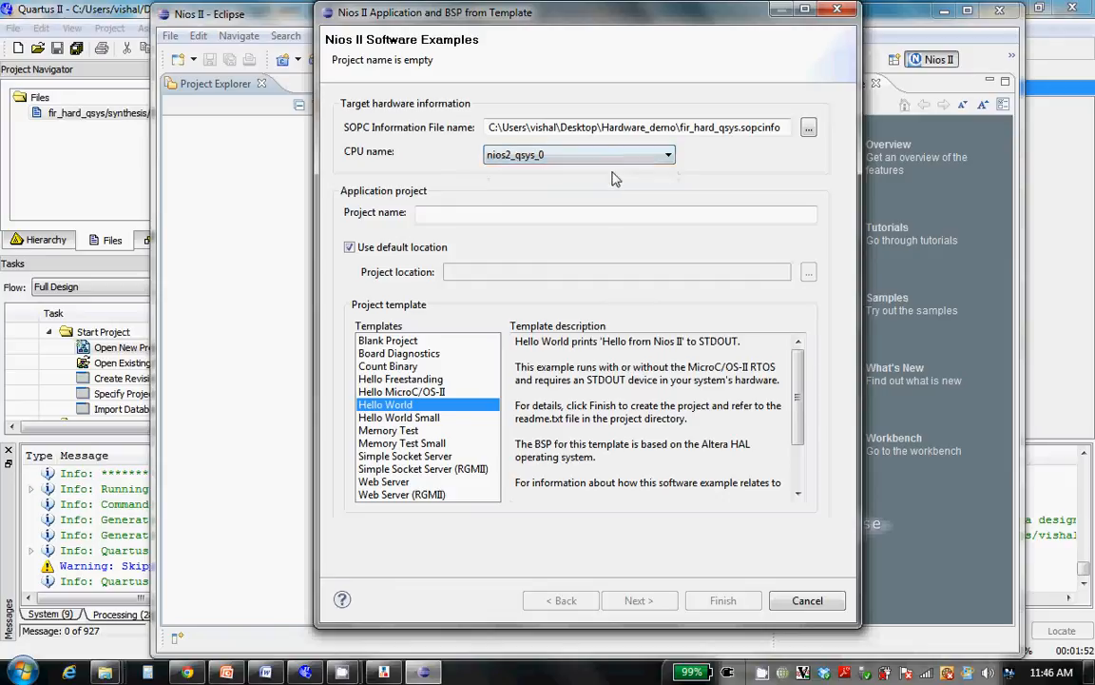
left_click(628, 160)
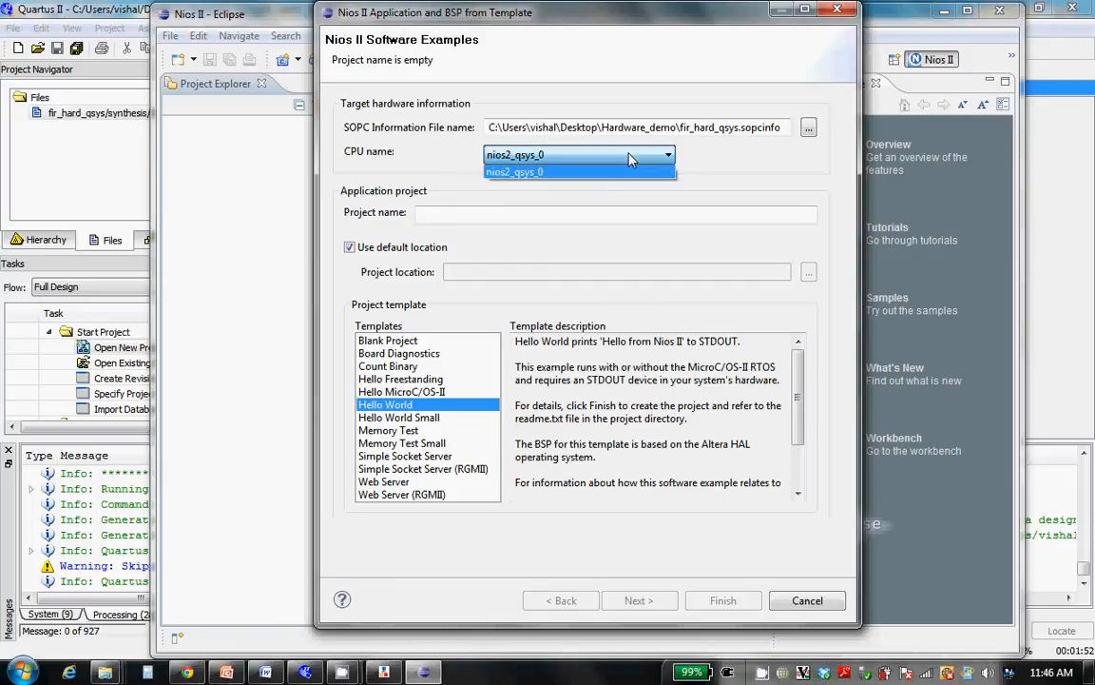
left_click(623, 171)
Name the application project fir_hard_nios, choose the Hello World Small template and create the project
left_click(553, 215)
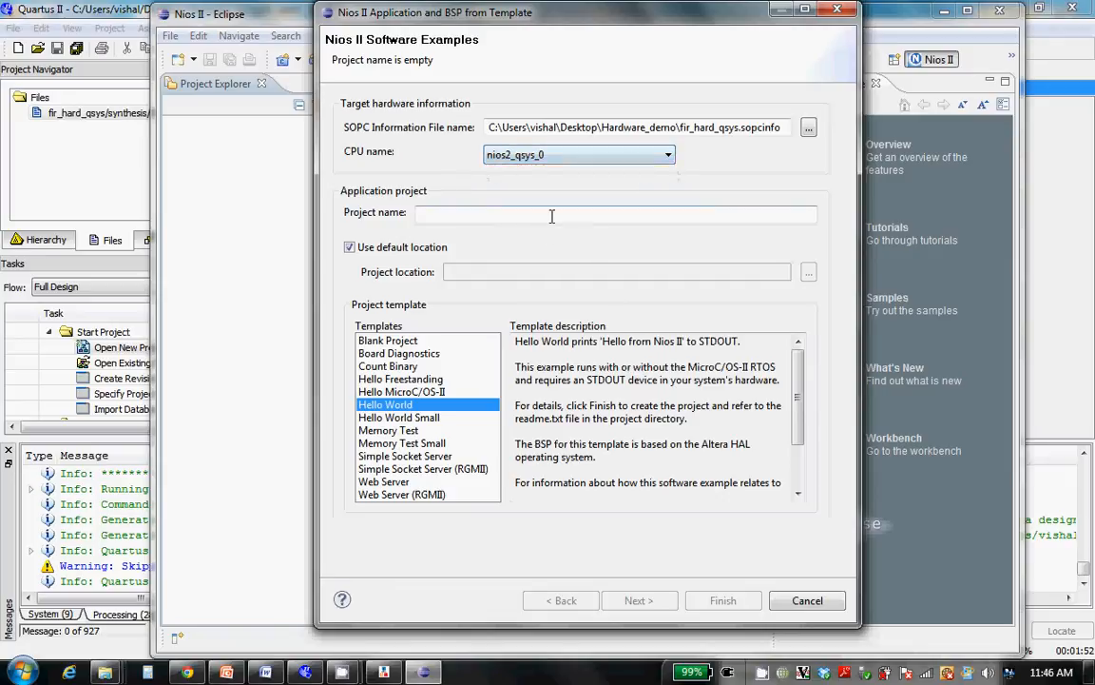
type("fir")
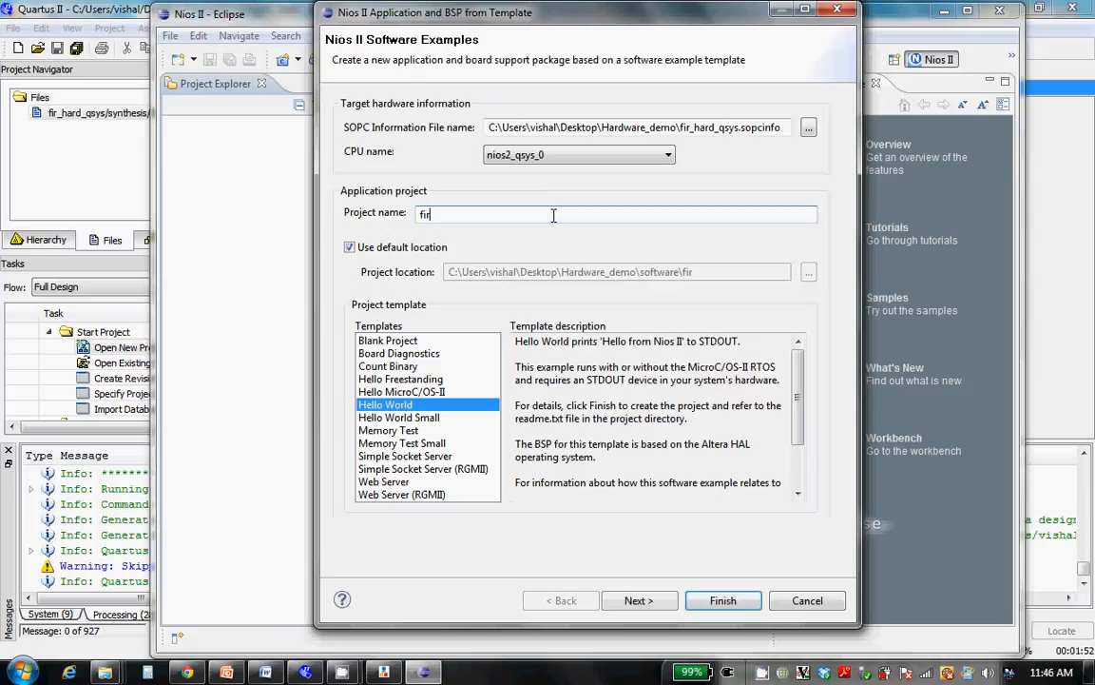
type("_hard_nios")
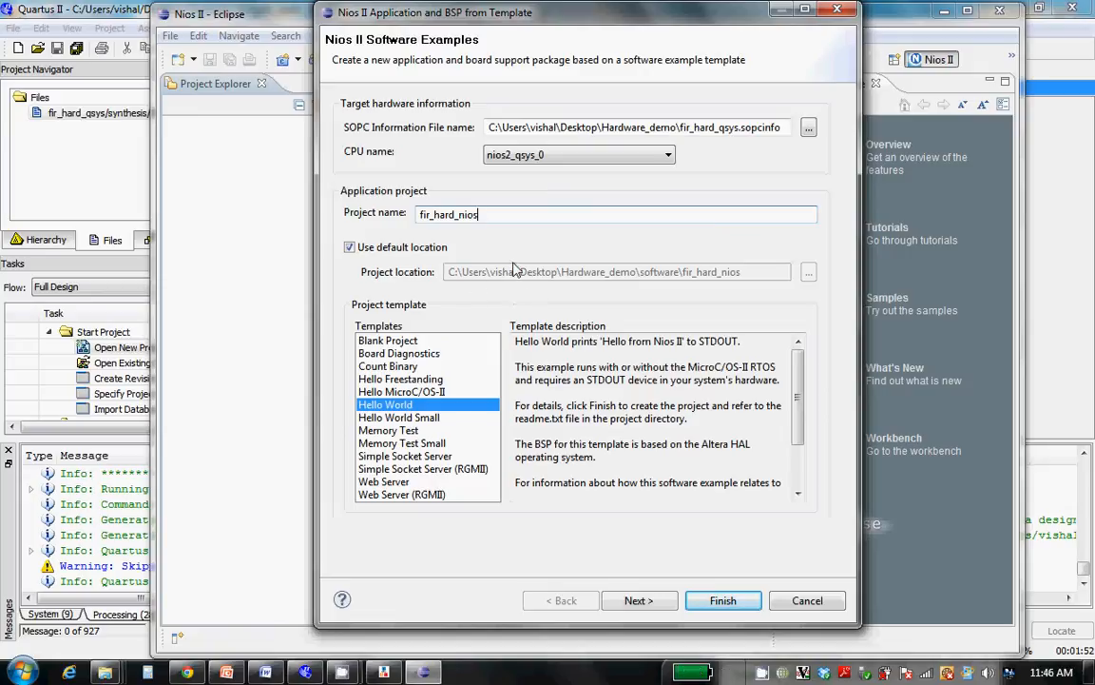
left_click(407, 419)
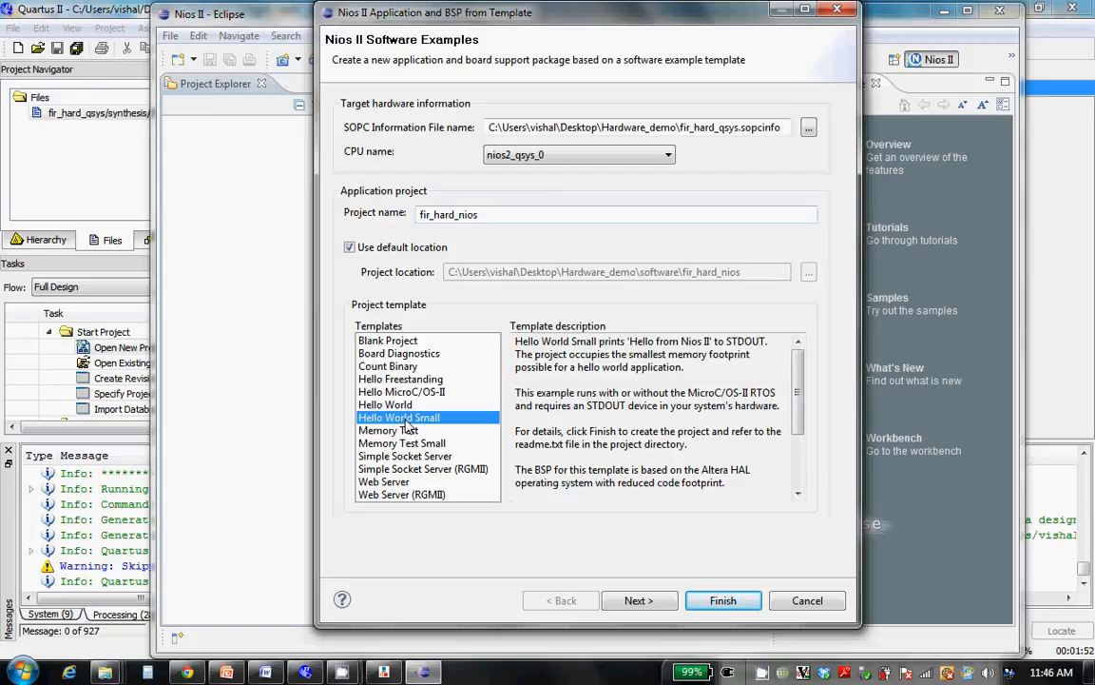
left_click(722, 600)
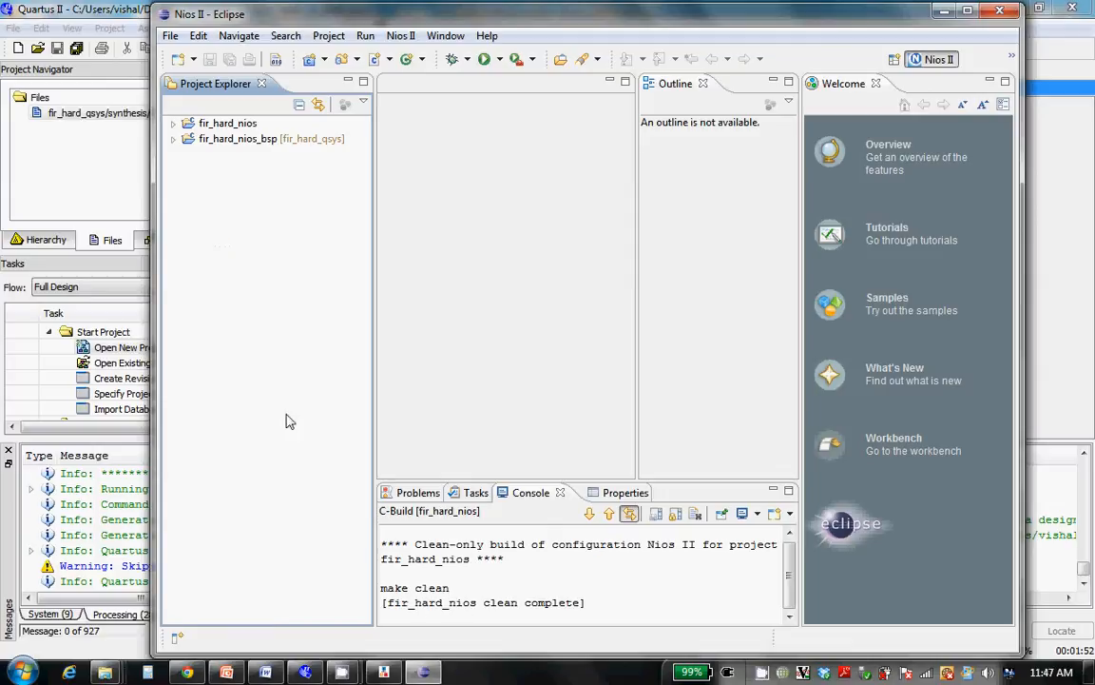
Build the fir_hard_nios project
right_click(207, 125)
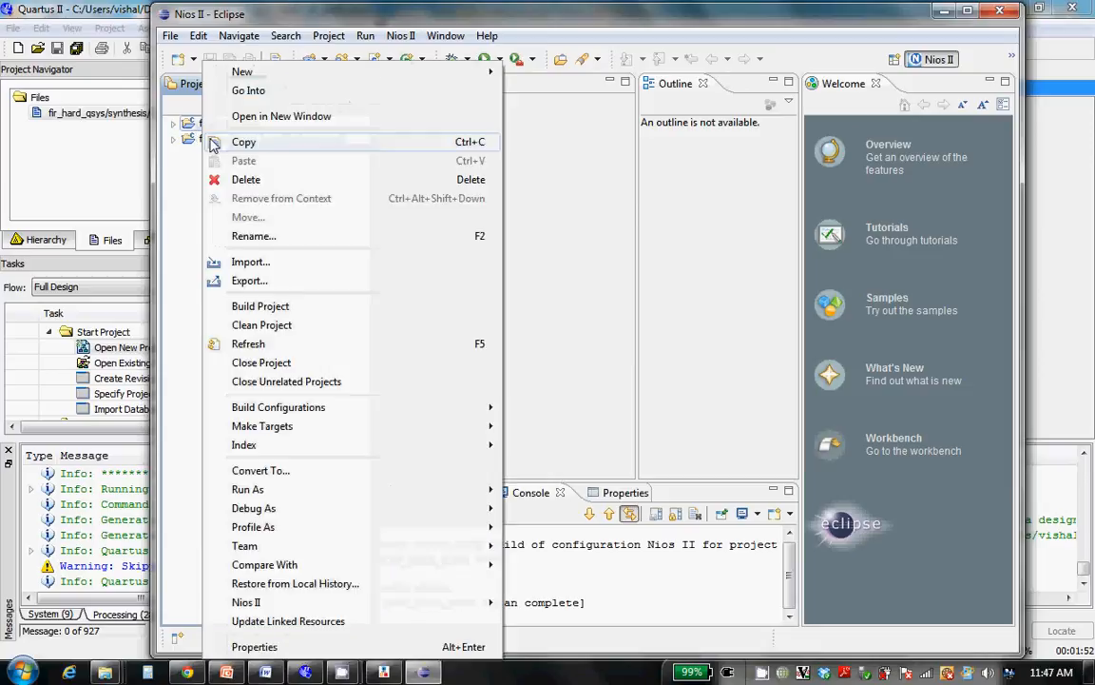
left_click(249, 308)
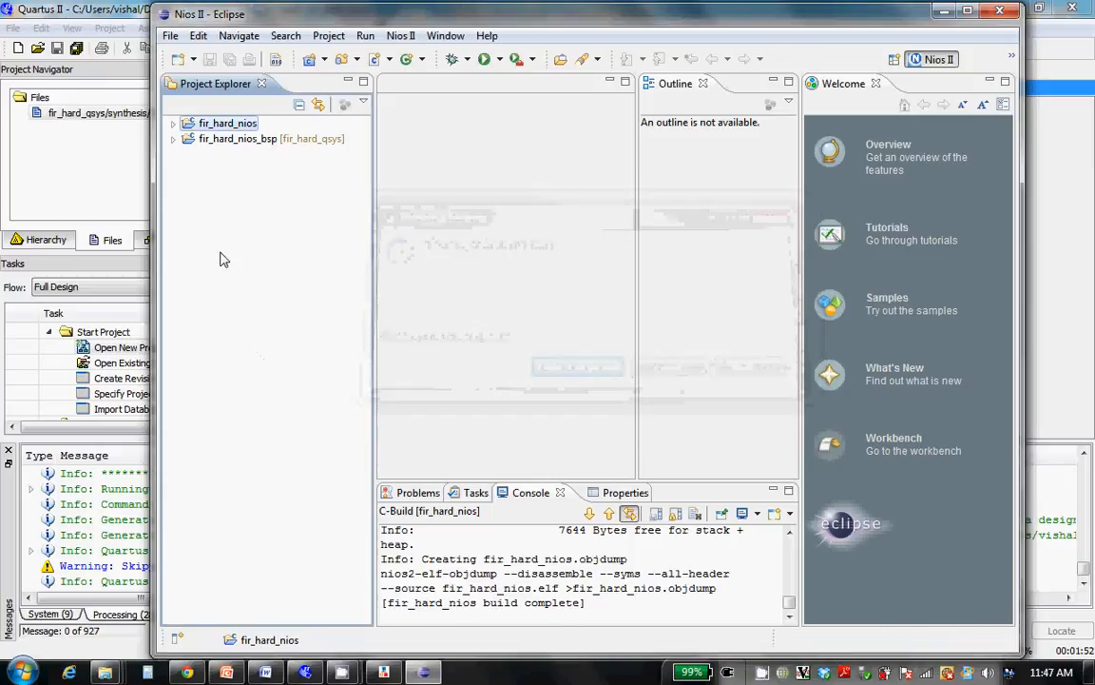
right_click(215, 132)
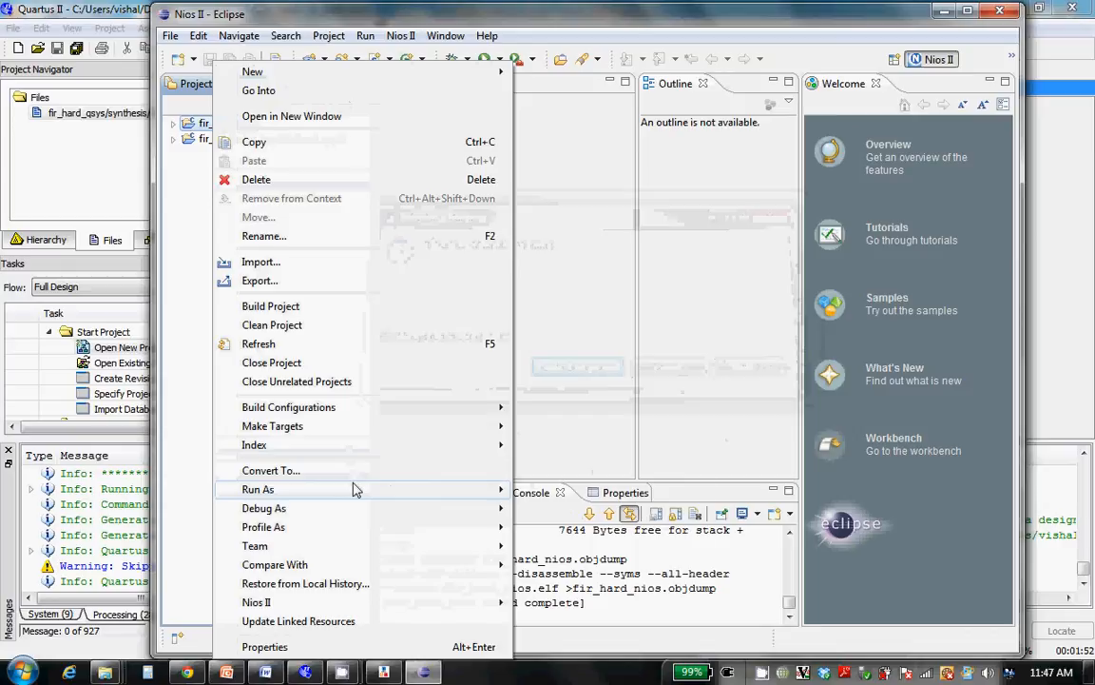
mouse_move(380, 486)
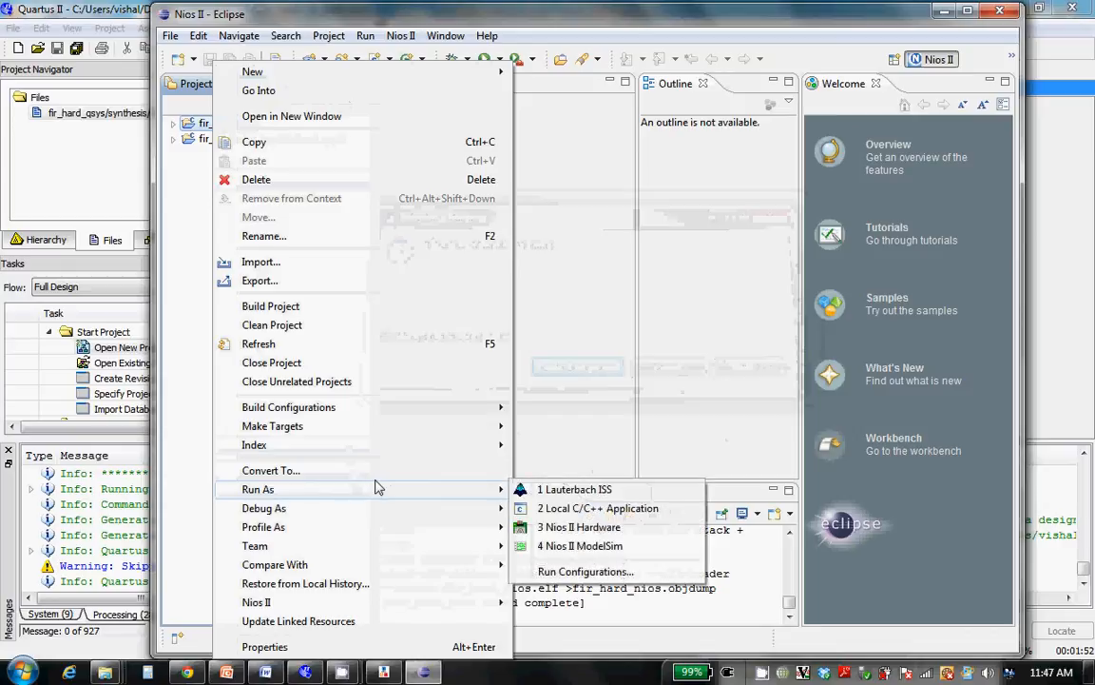
left_click(575, 528)
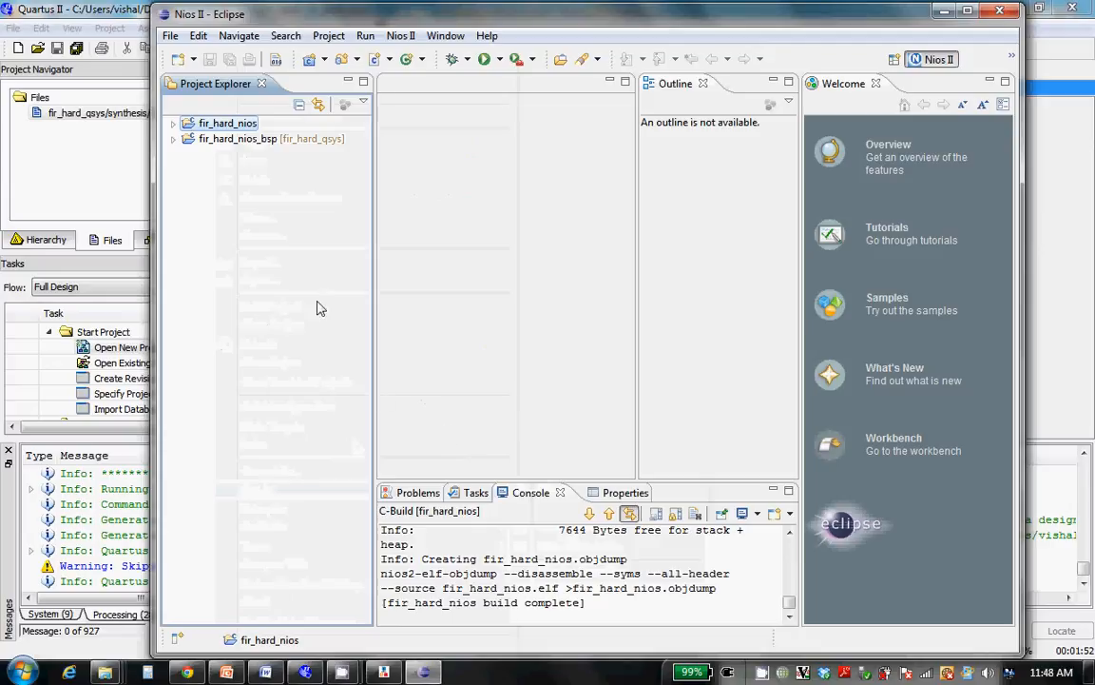
Open hello_world_small.c from the fir_hard_nios project and review its main function and the string it prints
left_click(173, 125)
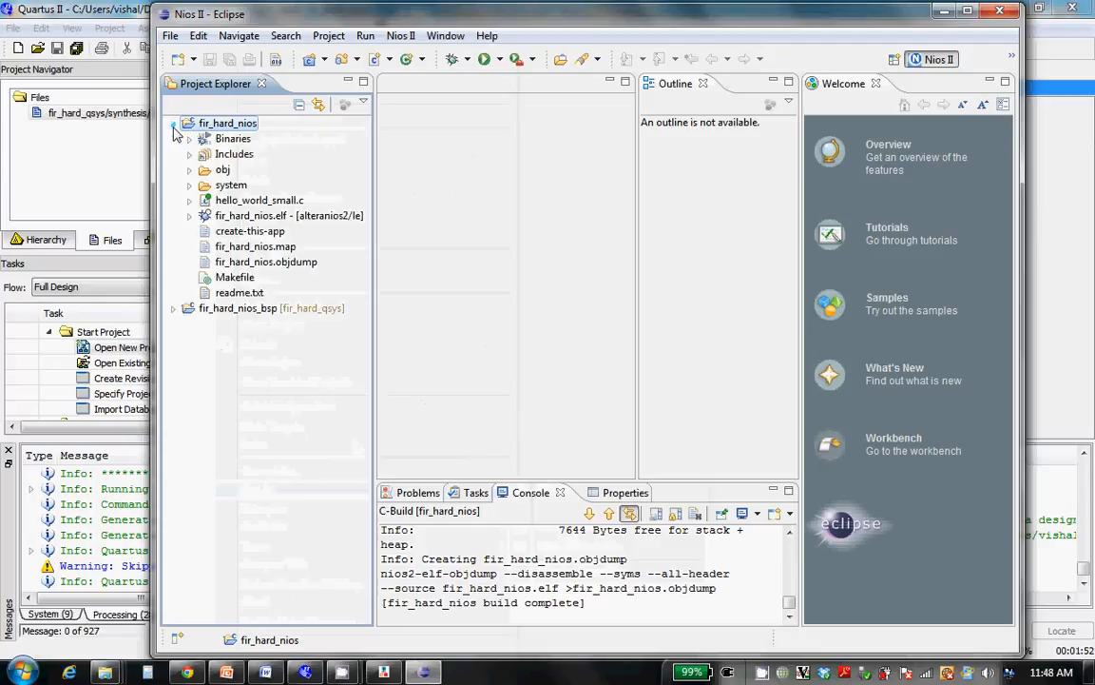
left_click(240, 203)
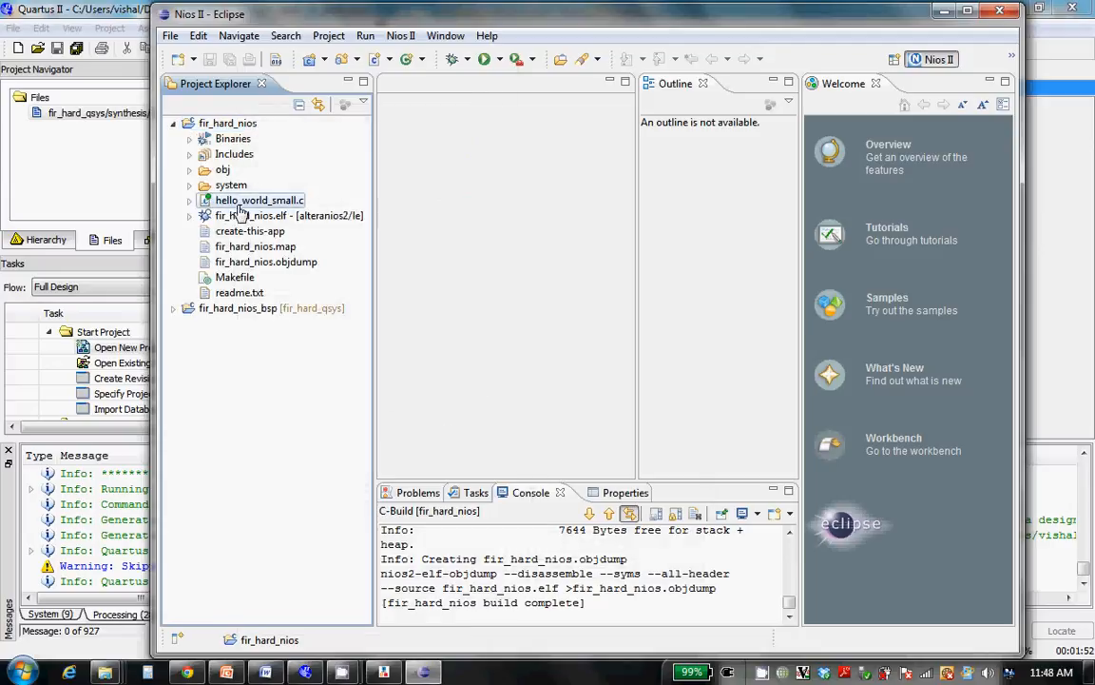
double_click(240, 205)
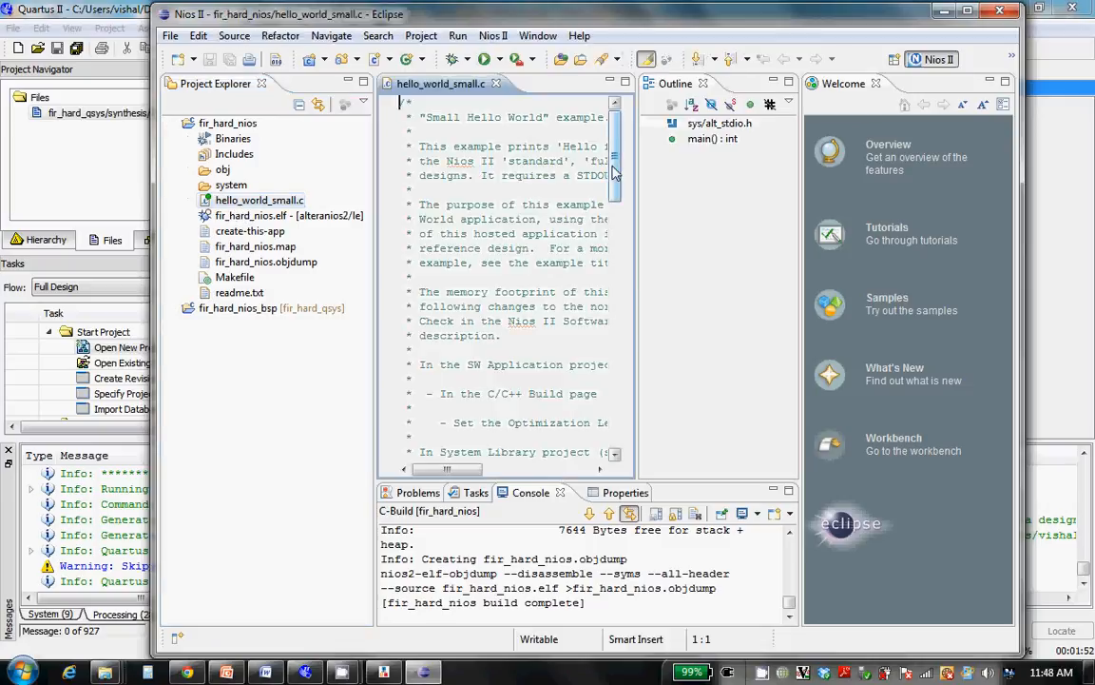
left_click_drag(613, 173, 601, 393)
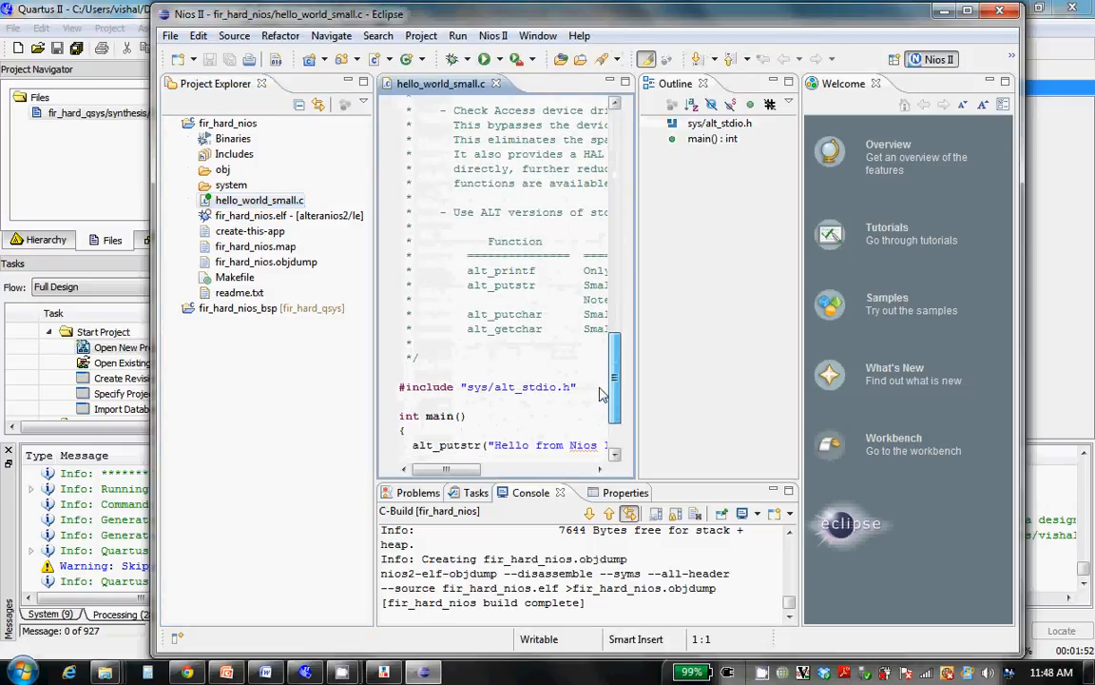
scroll(601, 394, "down", 2)
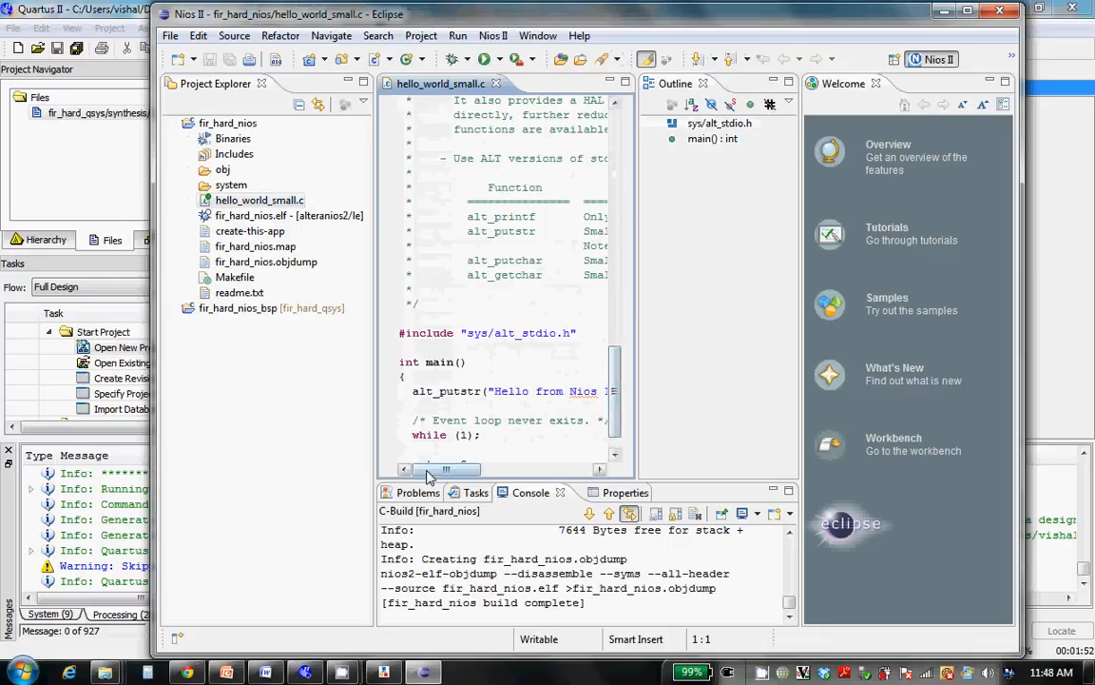
left_click_drag(428, 476, 456, 482)
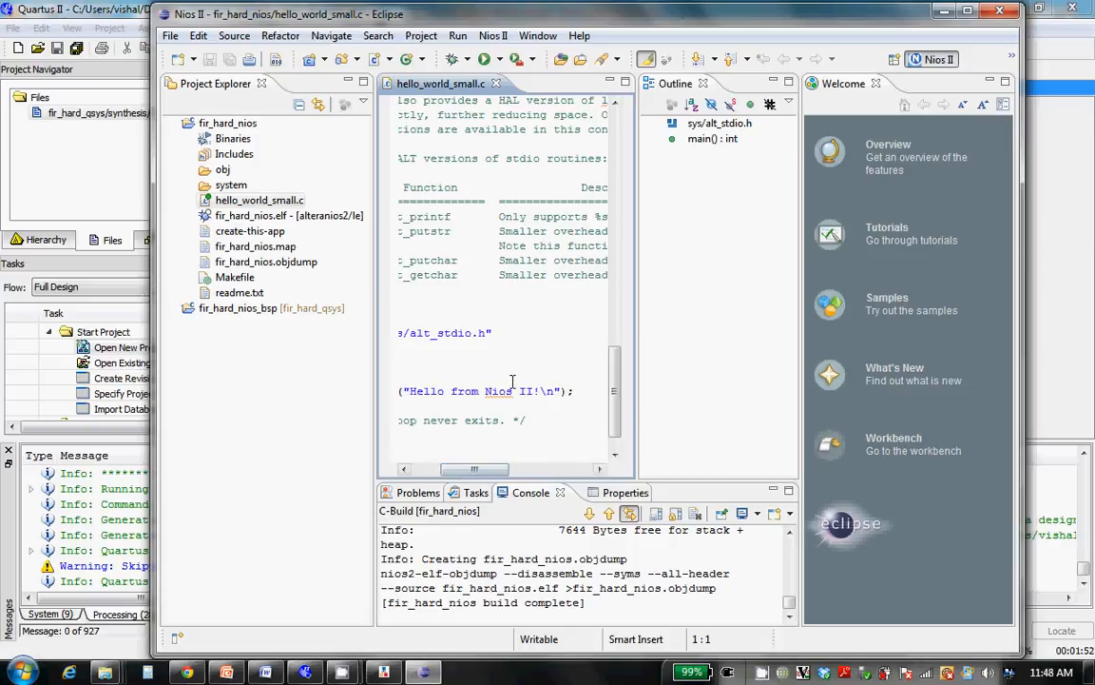
Collapse the fir_hard_nios project tree and run the project as Nios II Hardware
left_click(243, 401)
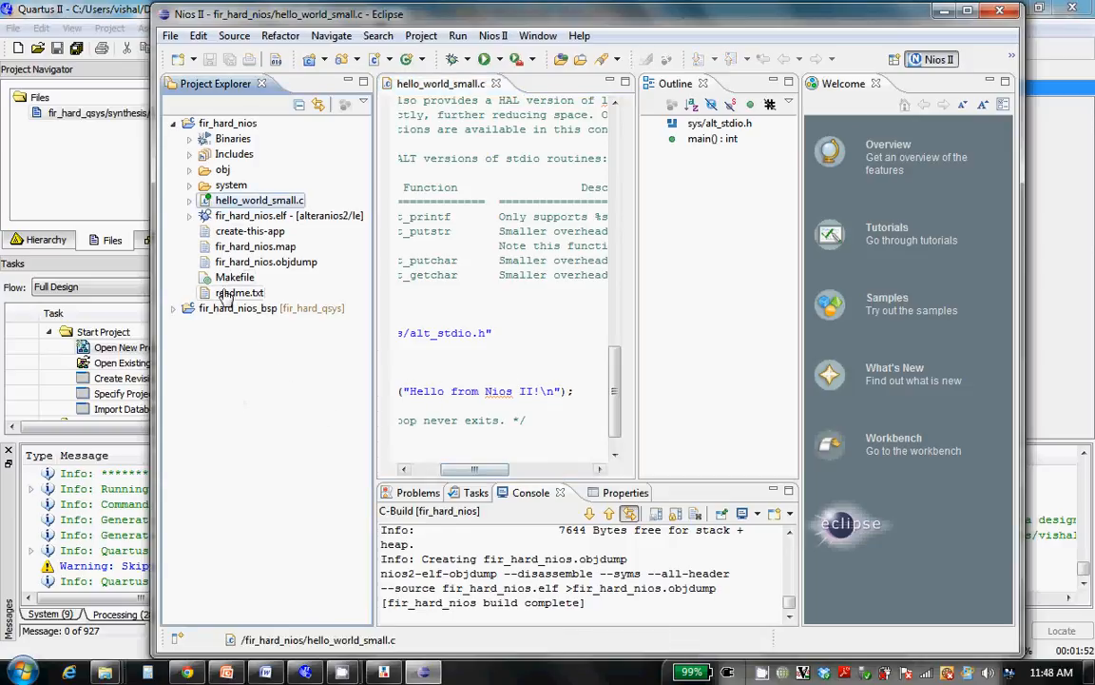
left_click(176, 126)
left_click(191, 125)
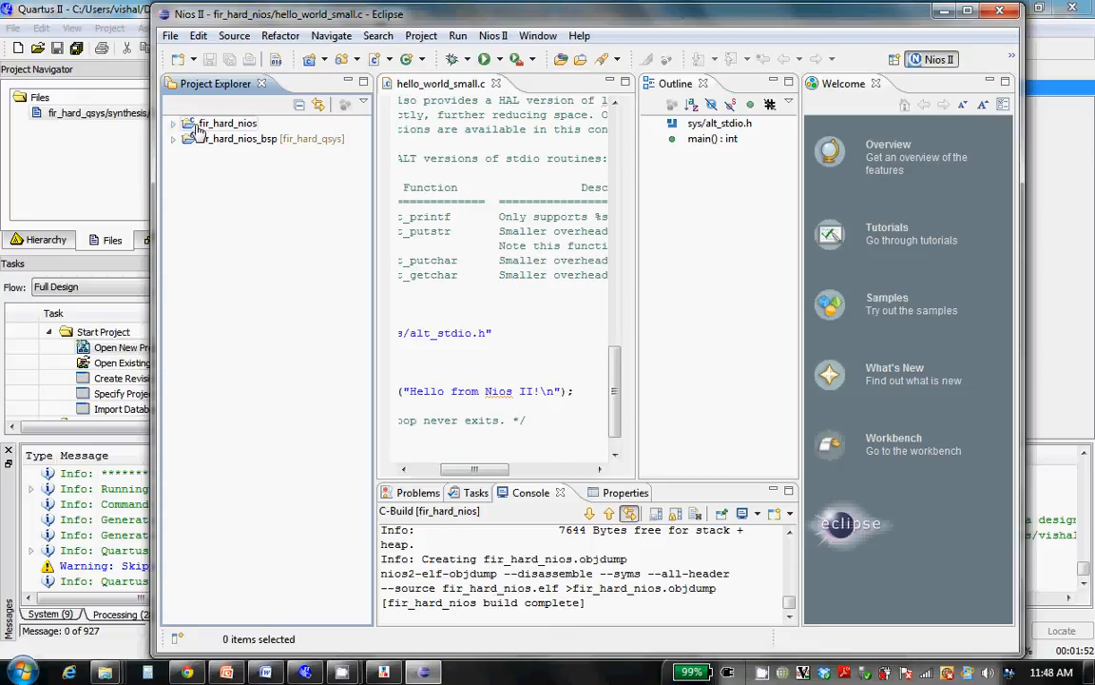
right_click(195, 130)
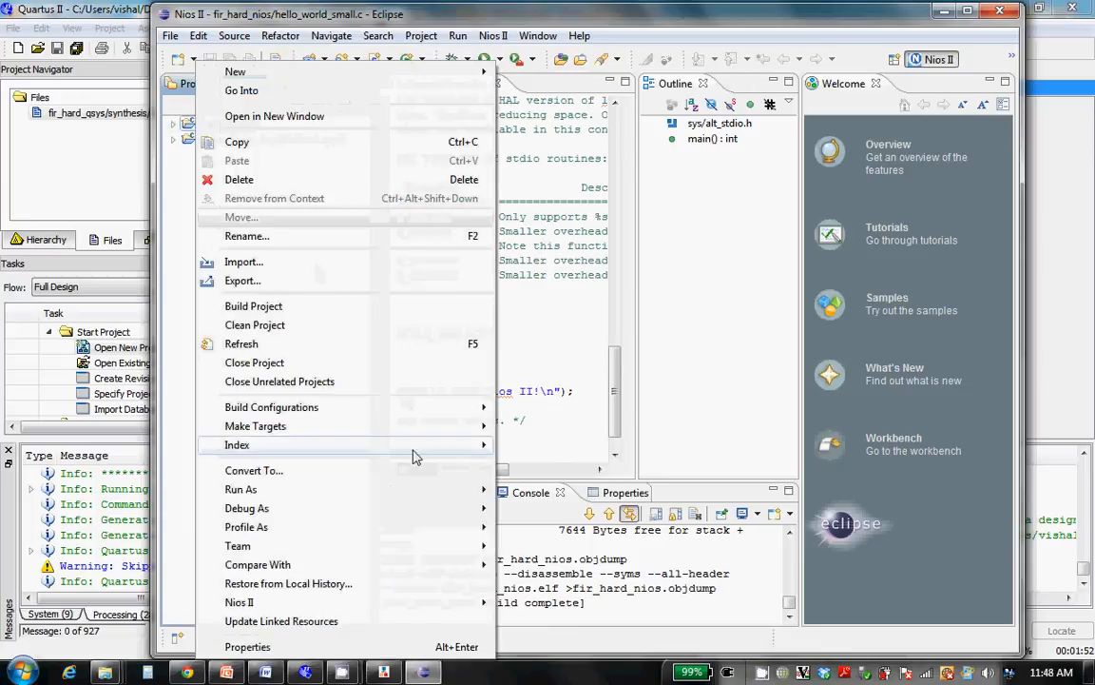
mouse_move(452, 494)
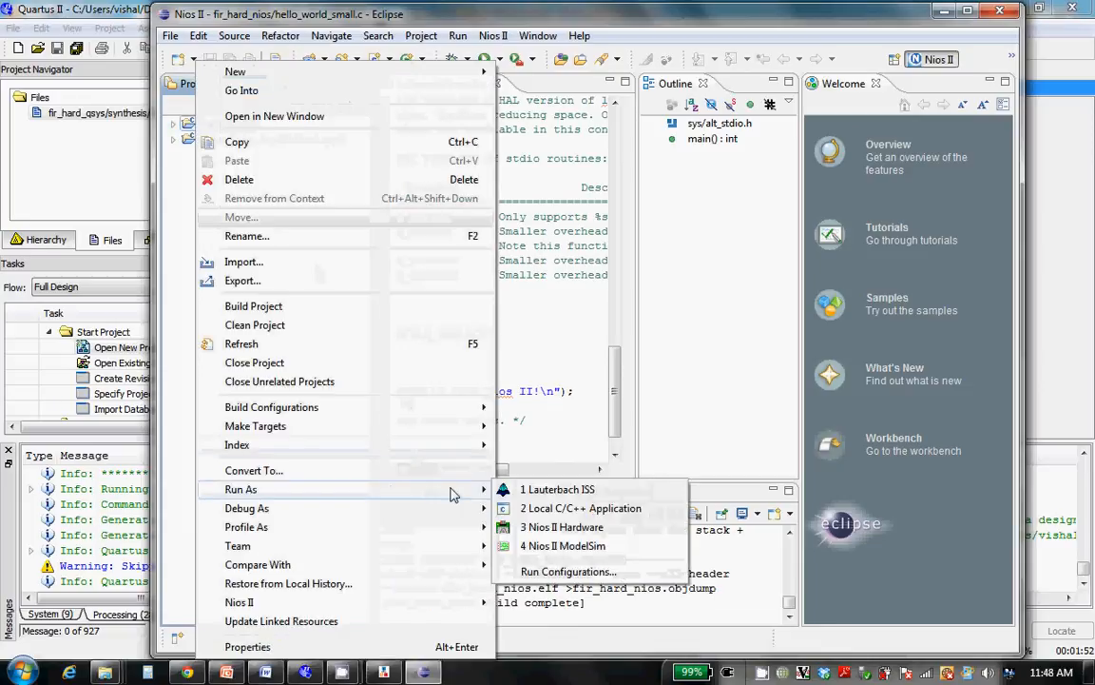
left_click(559, 529)
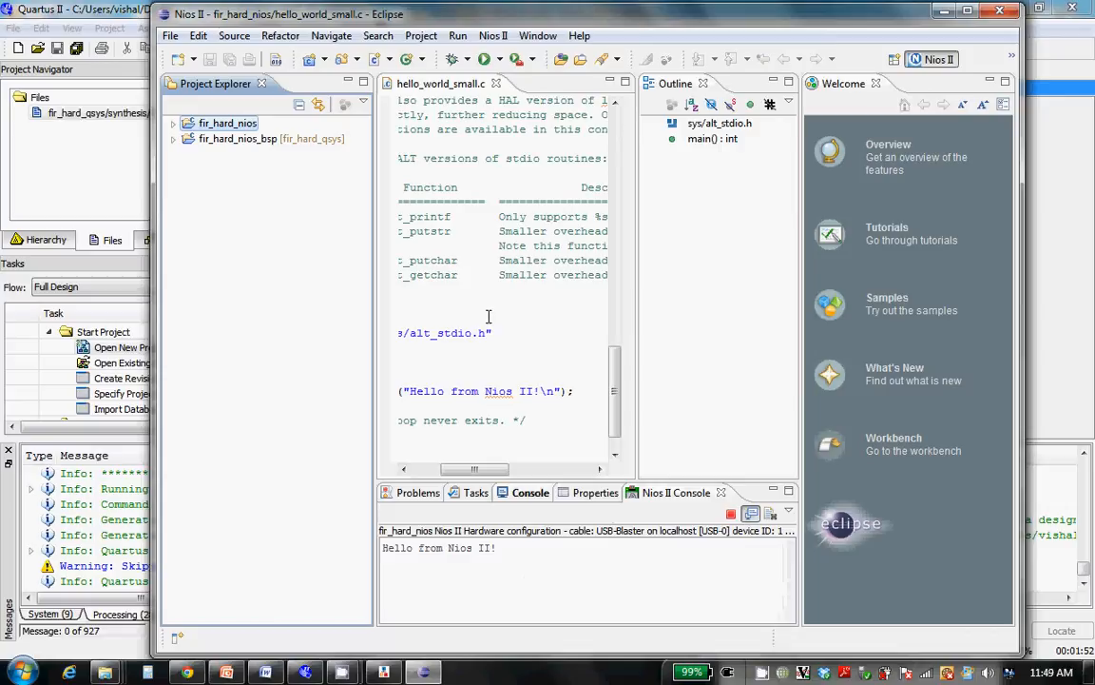
Replace the entire contents of hello_world_small.c with all the code from the Word document Hardware_code_C
left_click(492, 246)
key("ctrl+a")
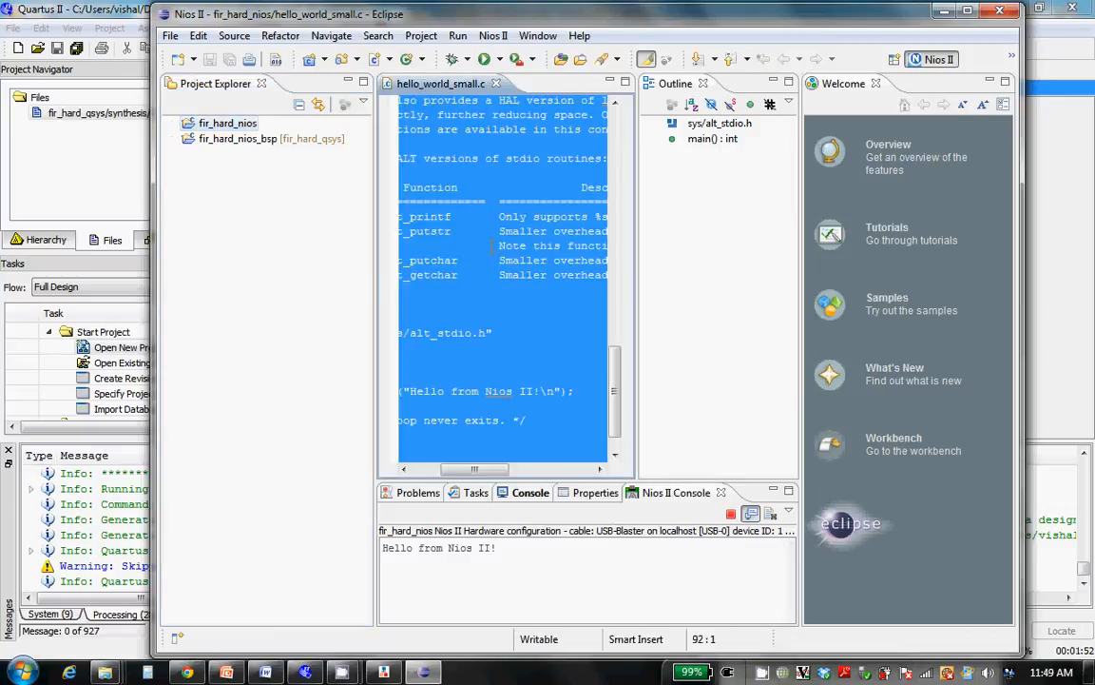
key("Delete")
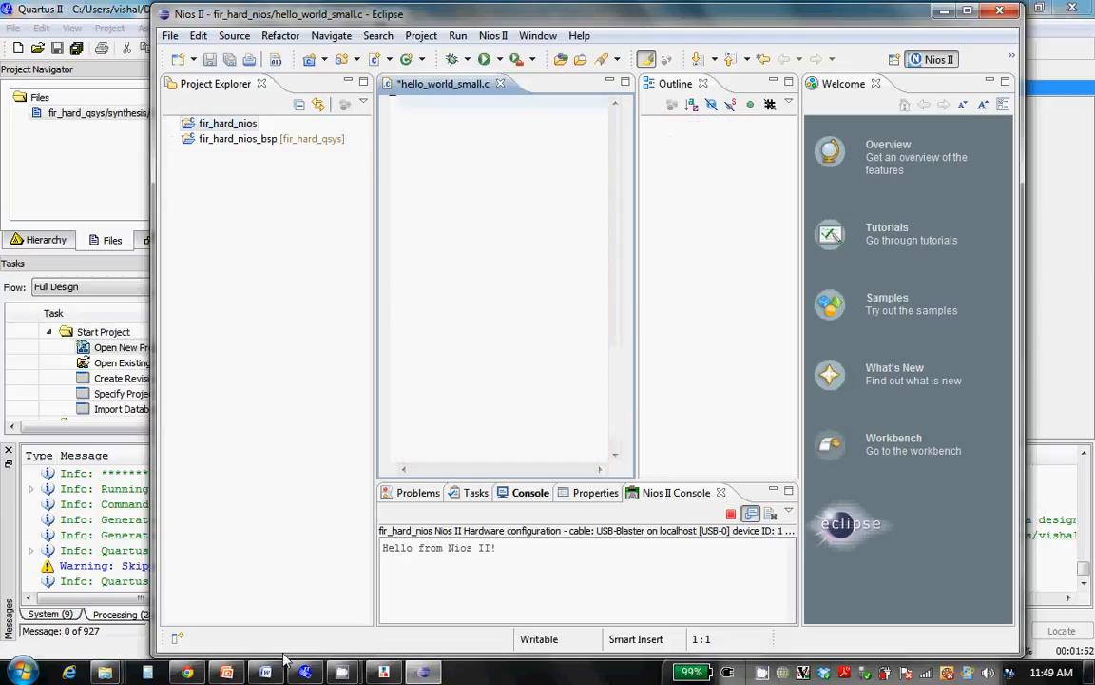
left_click(264, 672)
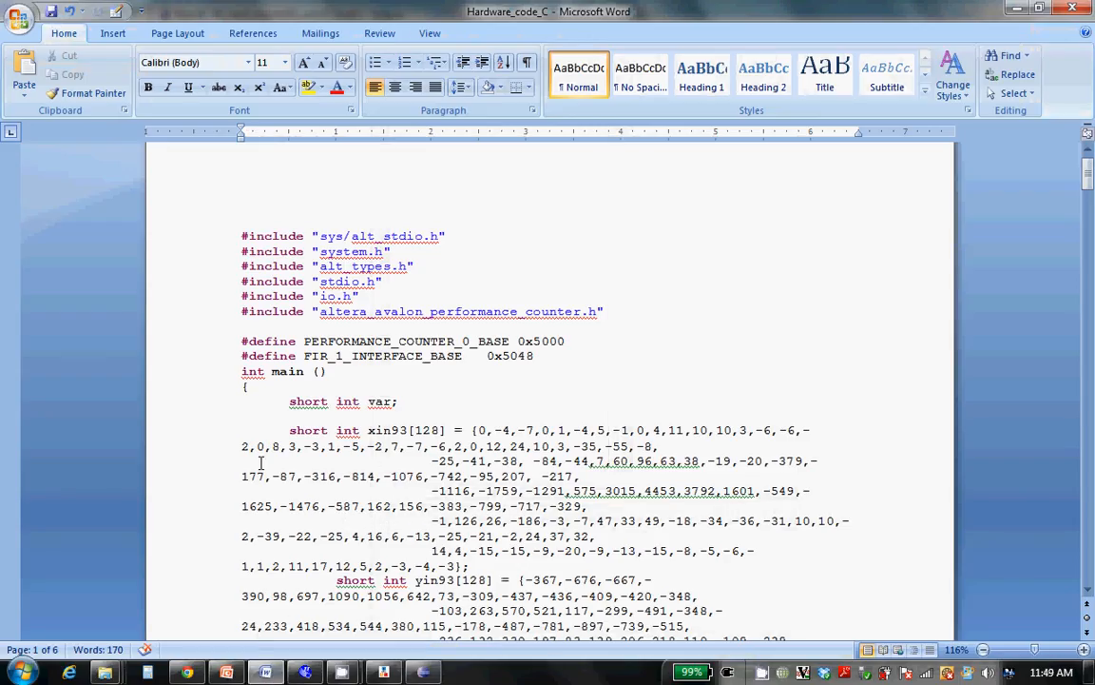
left_click(363, 401)
key("ctrl+a")
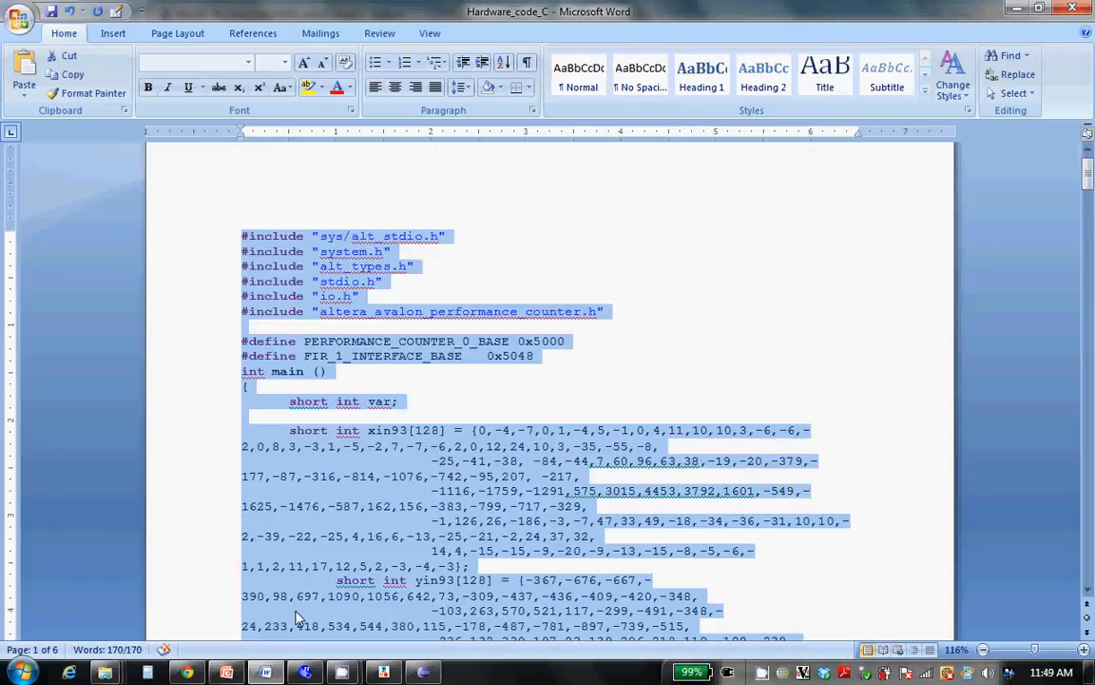
left_click(425, 675)
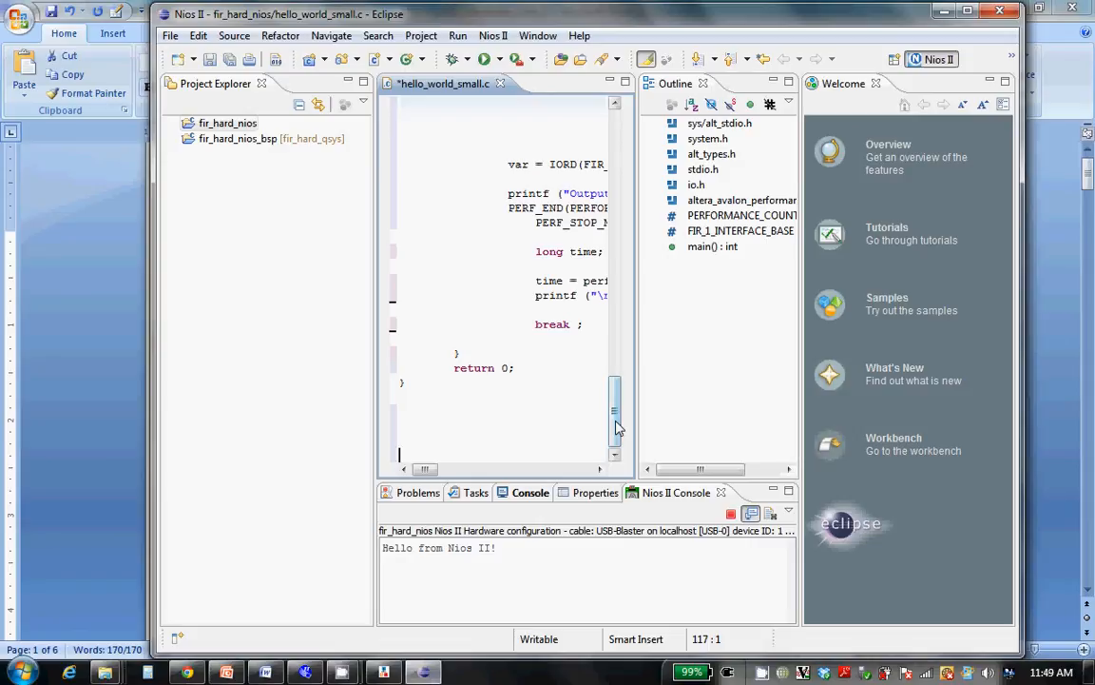
Widen the editor, review the pasted code, and compare its performance counter and FIR interface base addresses with the Qsys system's component addresses
left_click_drag(615, 427, 626, 154)
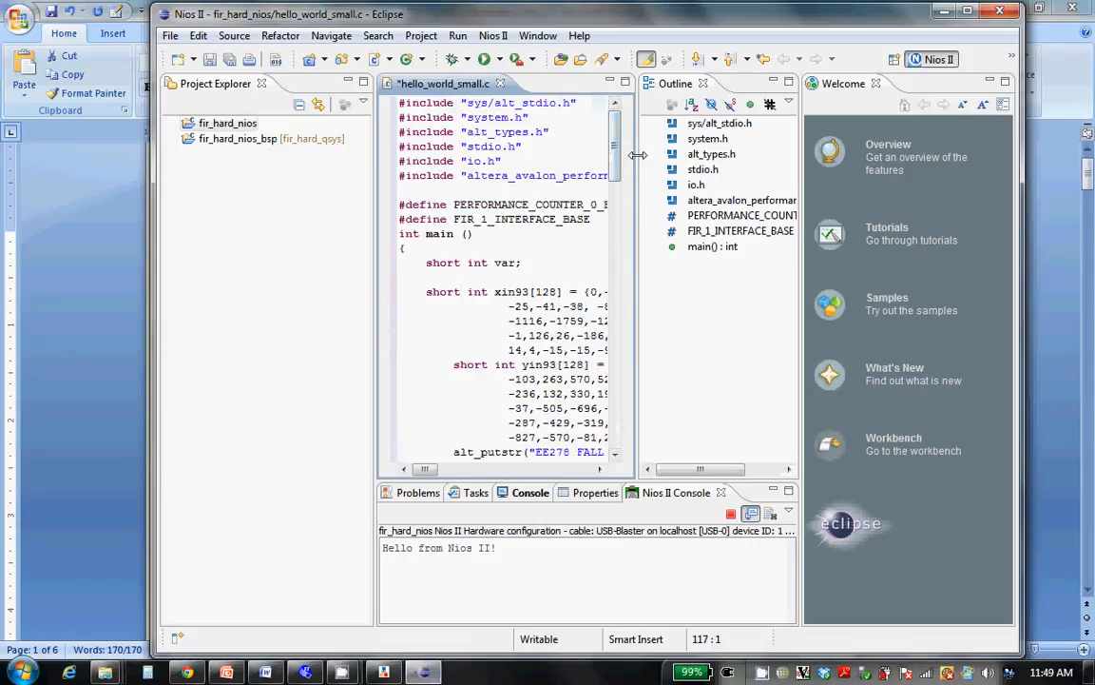
left_click_drag(637, 155, 708, 155)
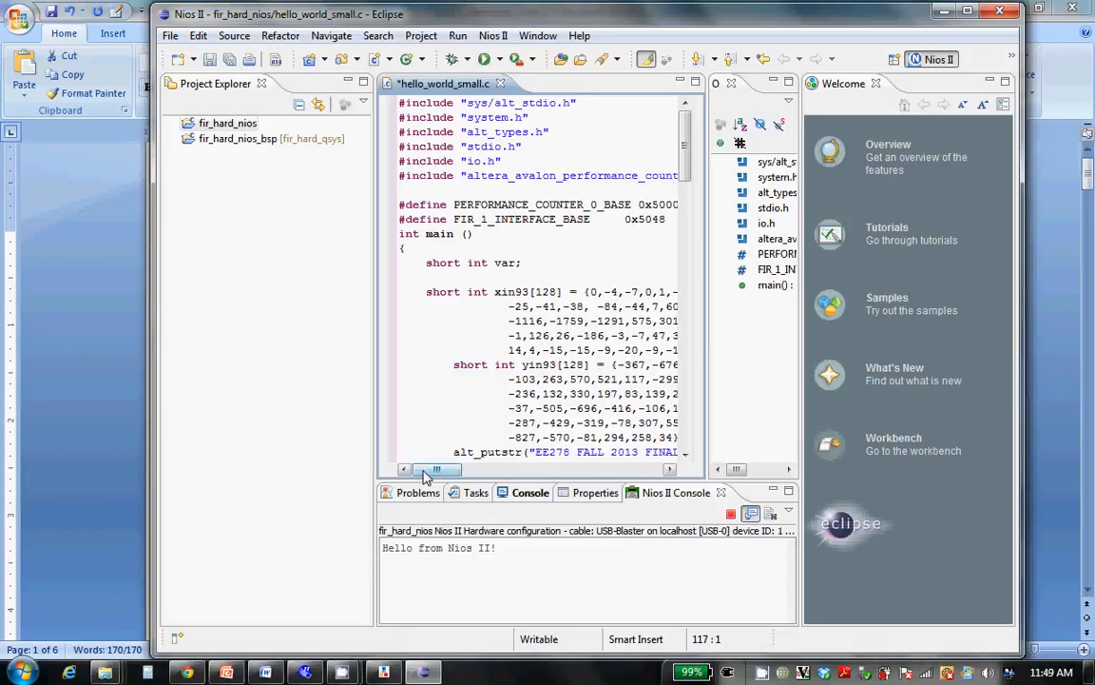
mouse_move(425, 472)
left_mouse_down()
mouse_move(451, 472)
mouse_move(430, 471)
left_mouse_up()
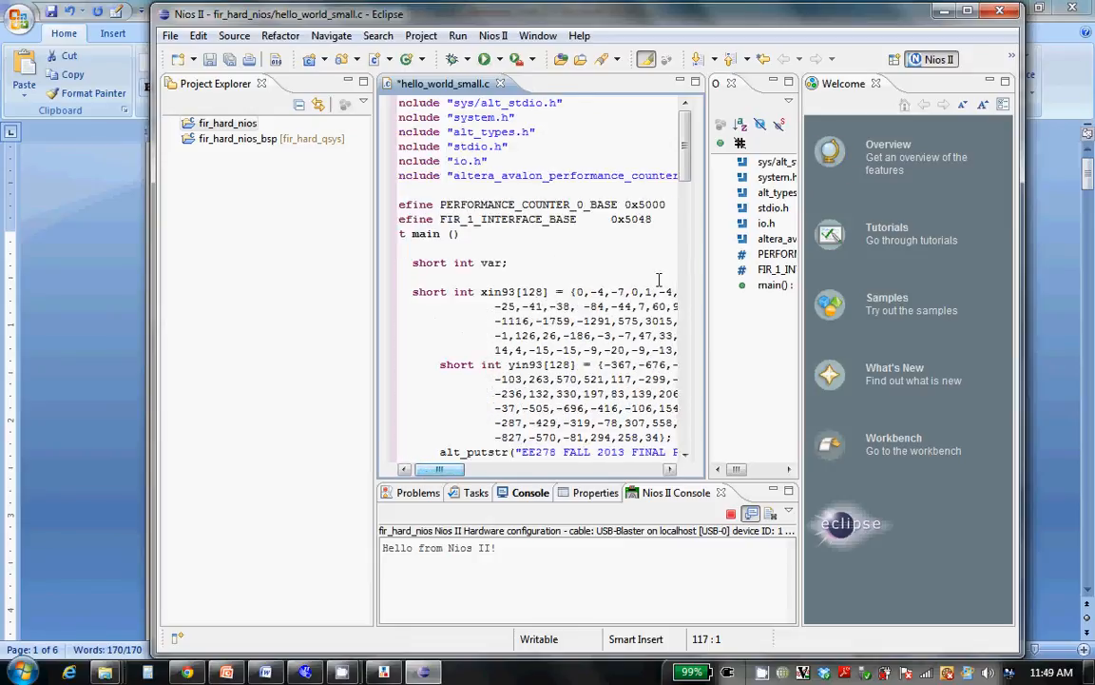
left_click_drag(689, 162, 691, 232)
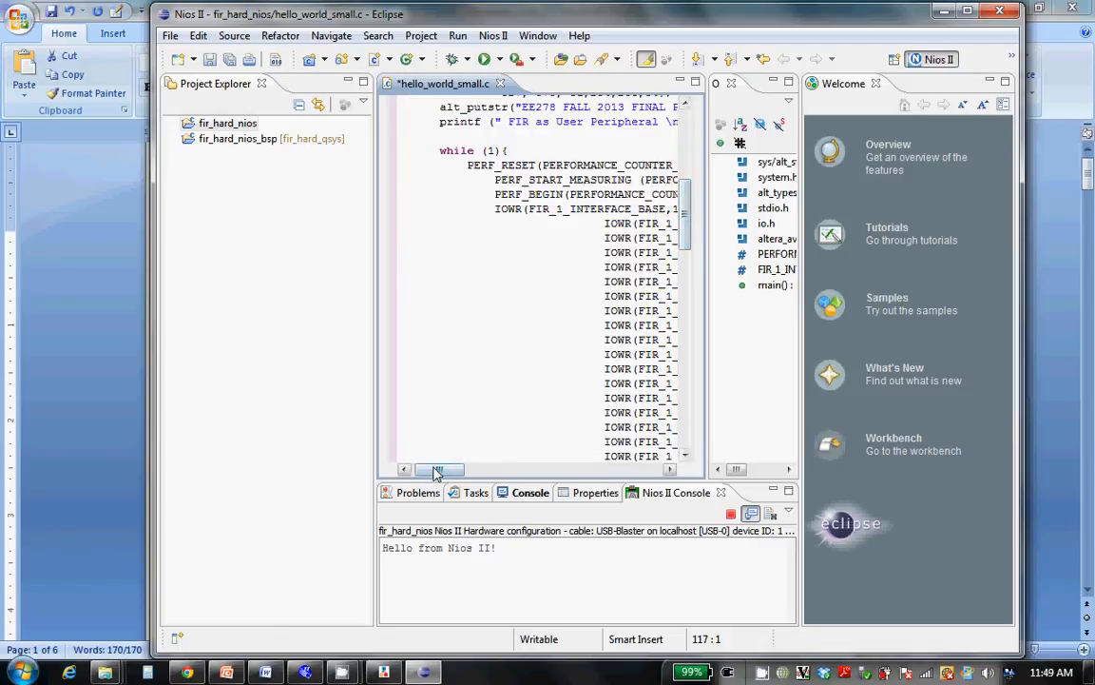
left_click_drag(437, 472, 468, 480)
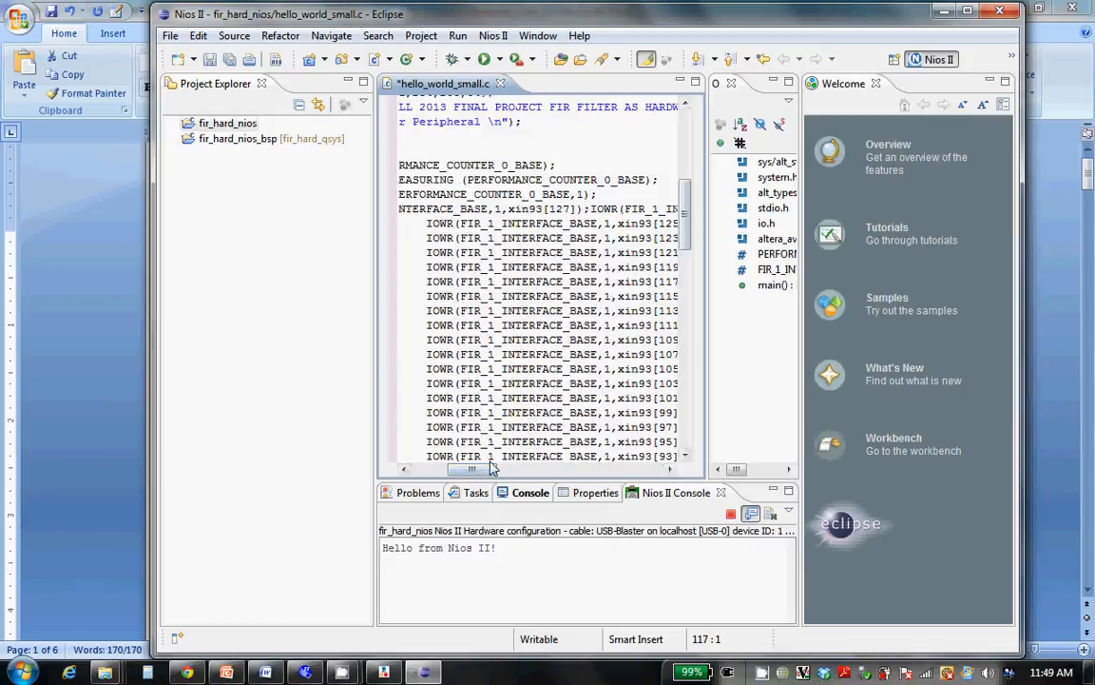
left_click_drag(690, 215, 683, 150)
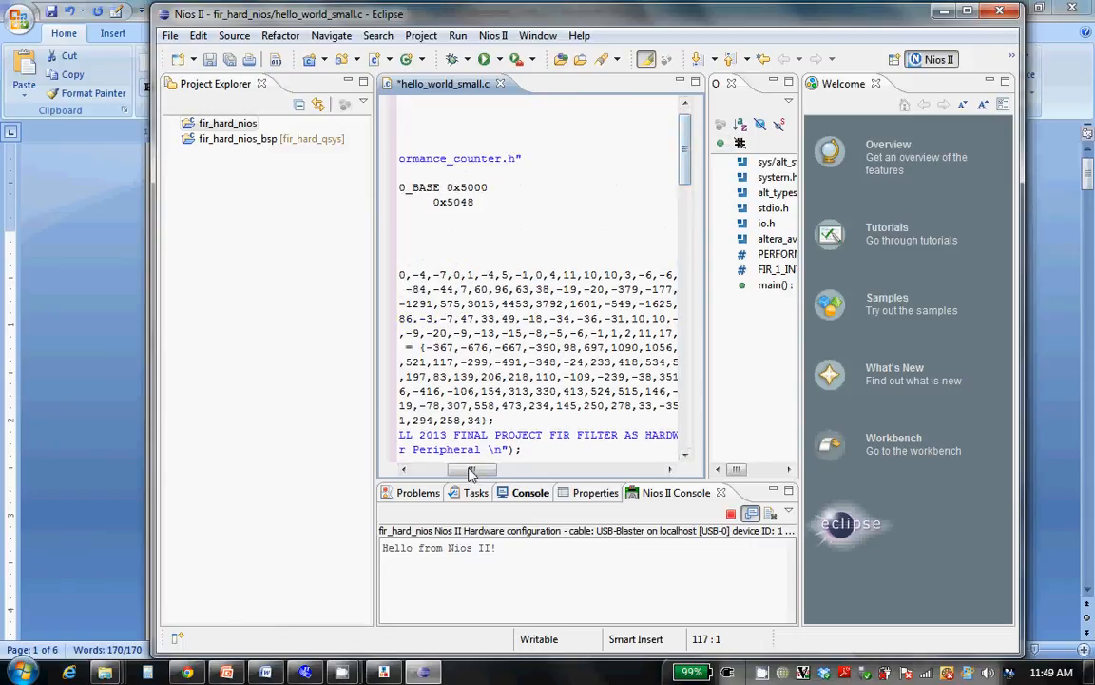
left_click_drag(472, 473, 455, 469)
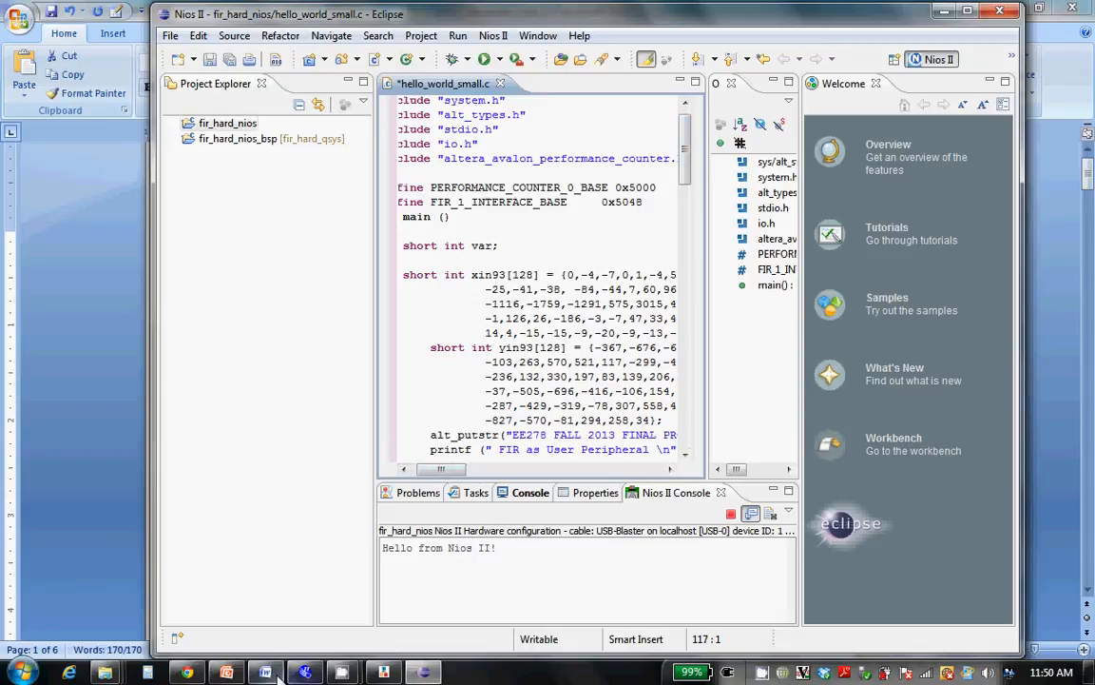
left_click(383, 675)
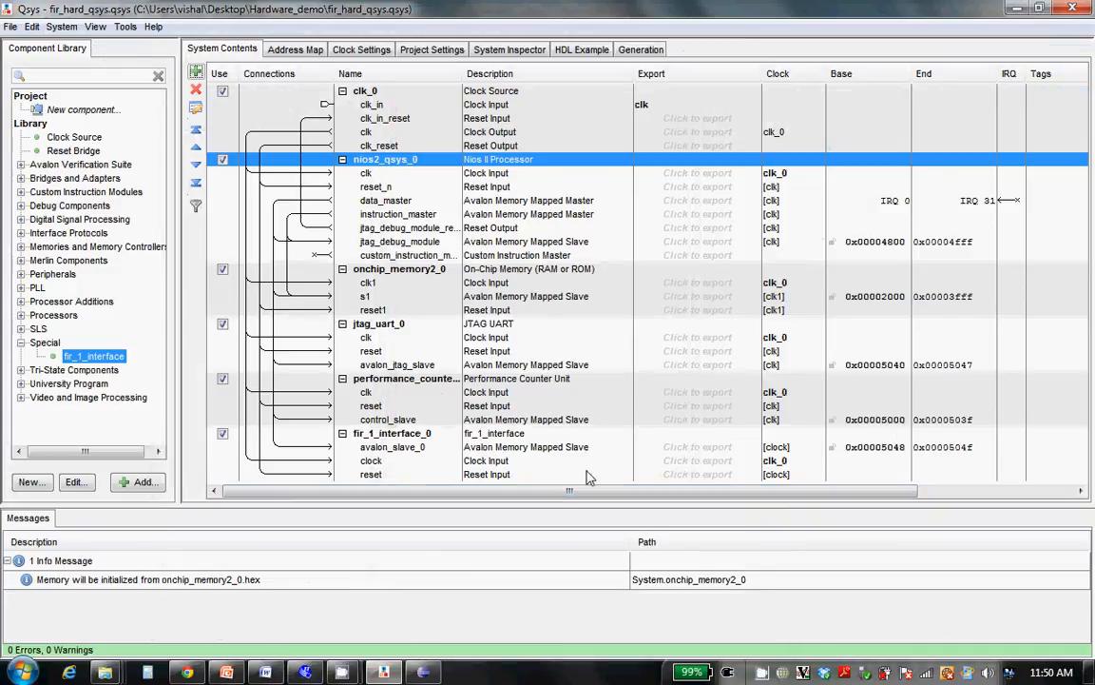
key("alt+Tab")
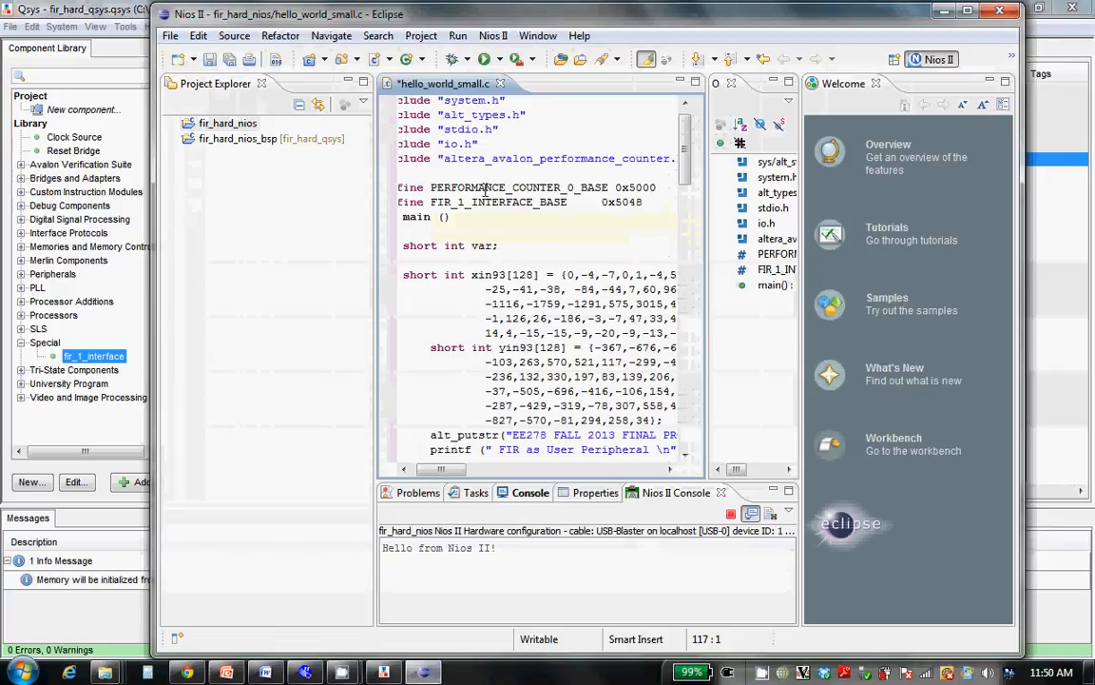
Save hello_world_small.c and run the fir_hard_nios project as Nios II Hardware with the FIR code
key("ctrl+s")
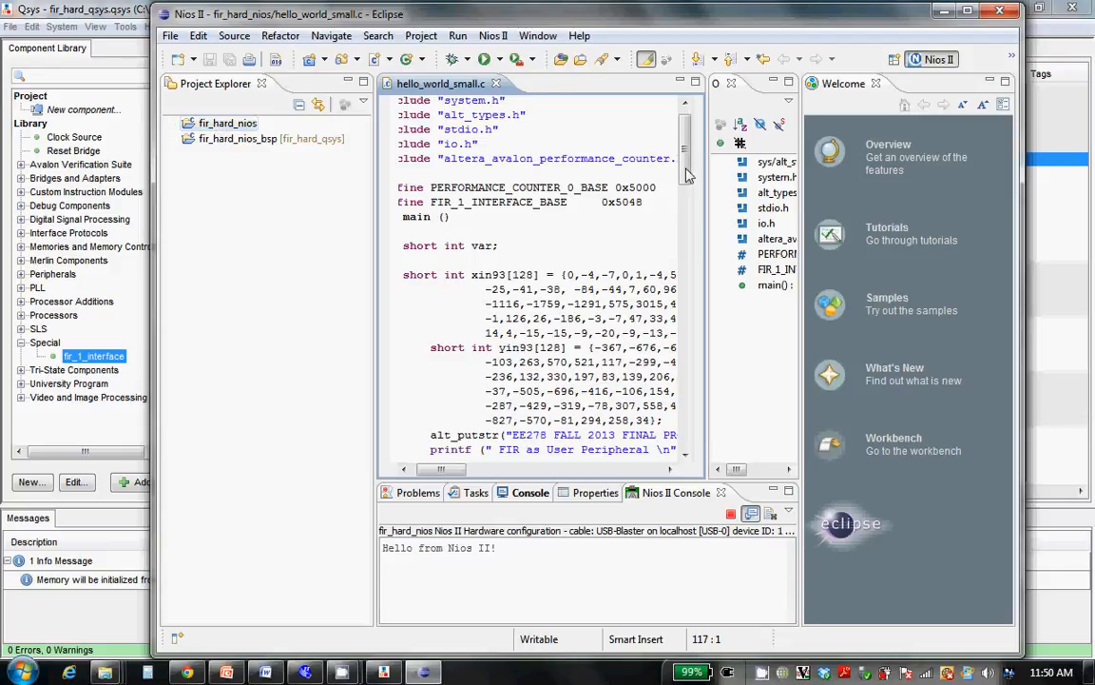
mouse_move(688, 174)
left_mouse_down()
mouse_move(688, 236)
mouse_move(689, 157)
left_mouse_up()
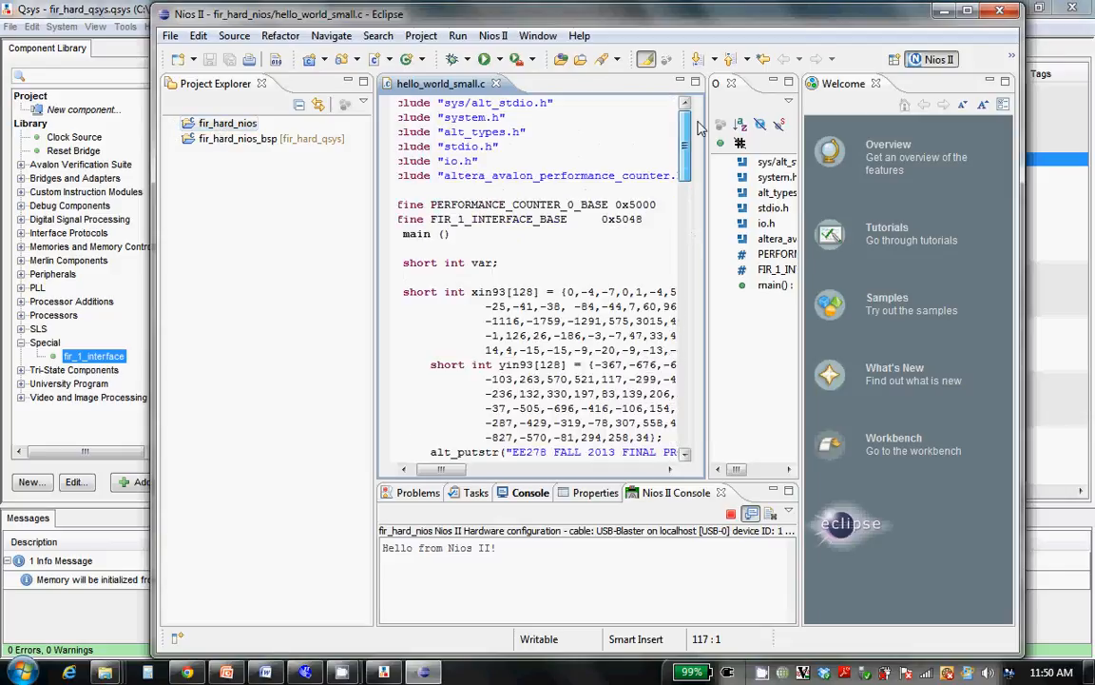
right_click(229, 124)
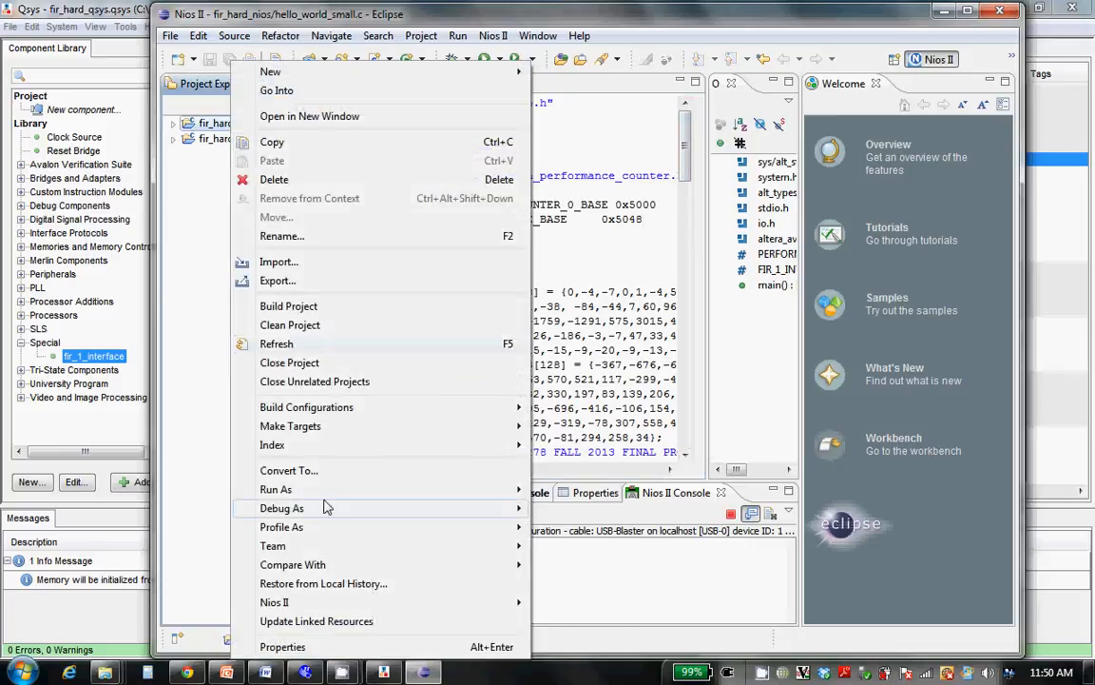
mouse_move(334, 491)
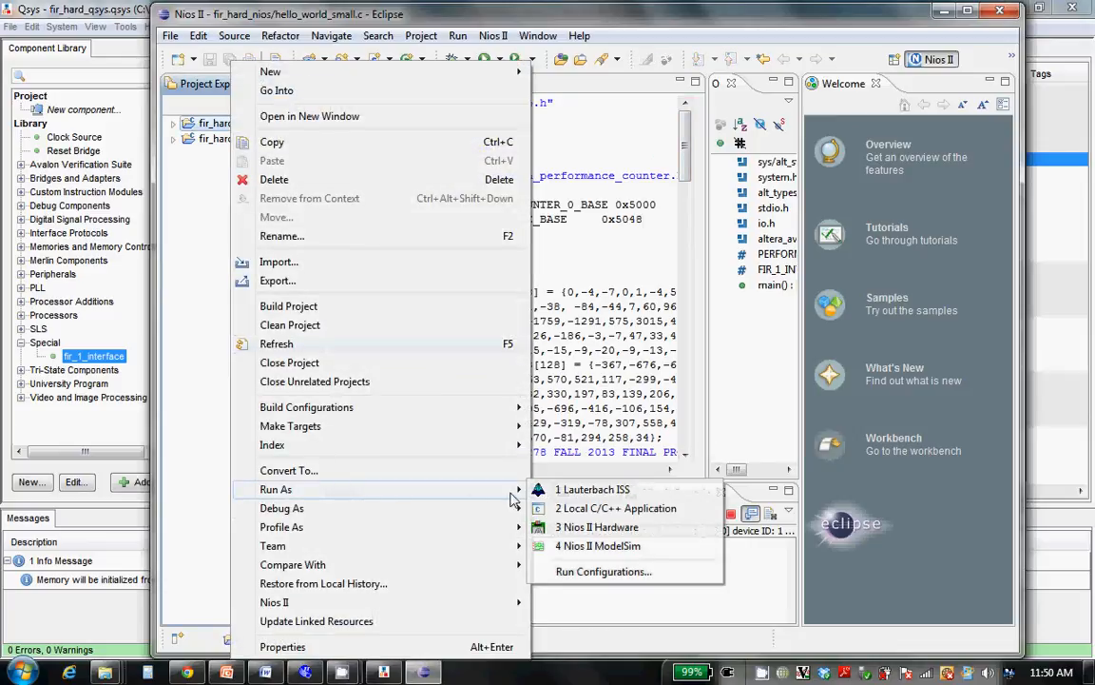
left_click(563, 528)
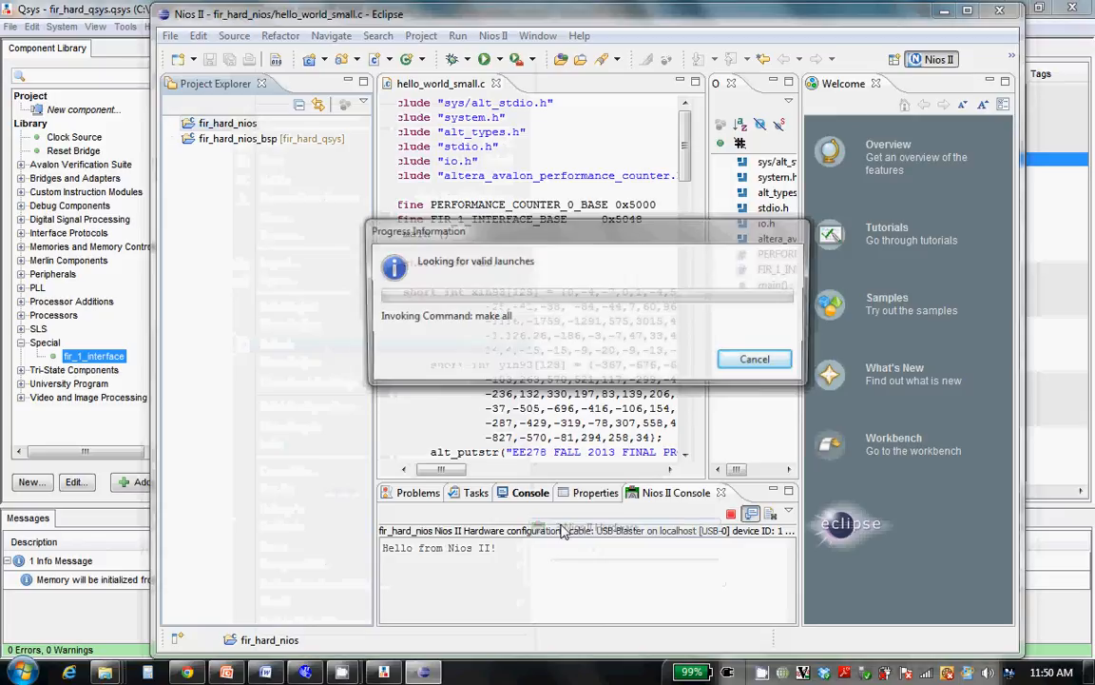